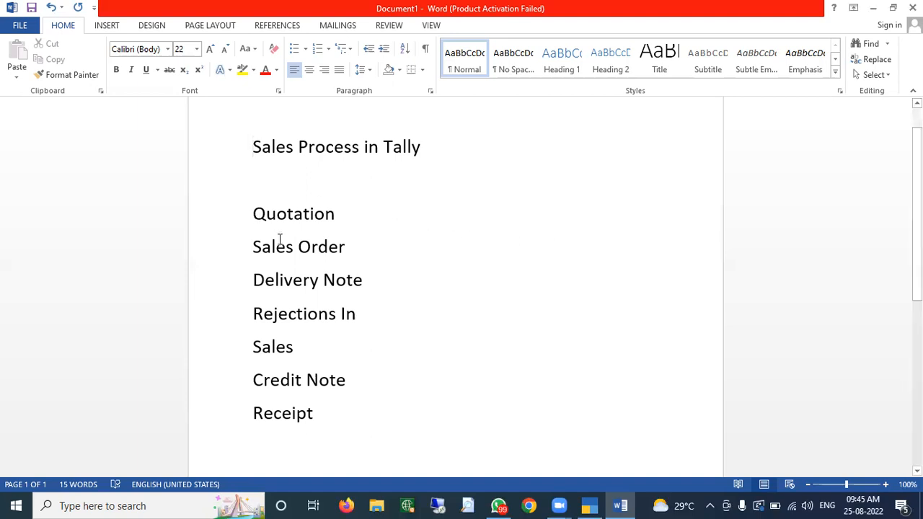
- In TallyPrime, open the Quotations voucher type for alteration
key(Down)
key(Down)
click(590, 505)
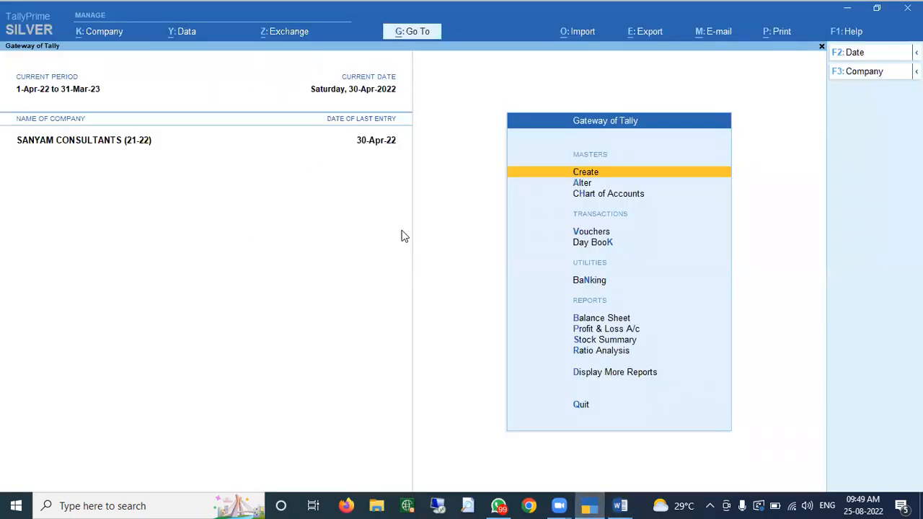
key(Down)
key(Return)
key(Down)
key(Down)
key(Down)
key(Down)
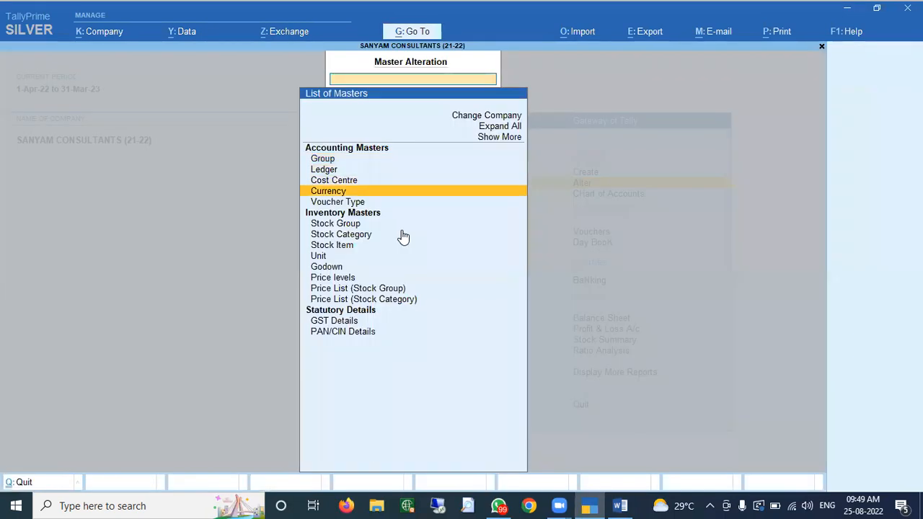
key(Return)
text(Q)
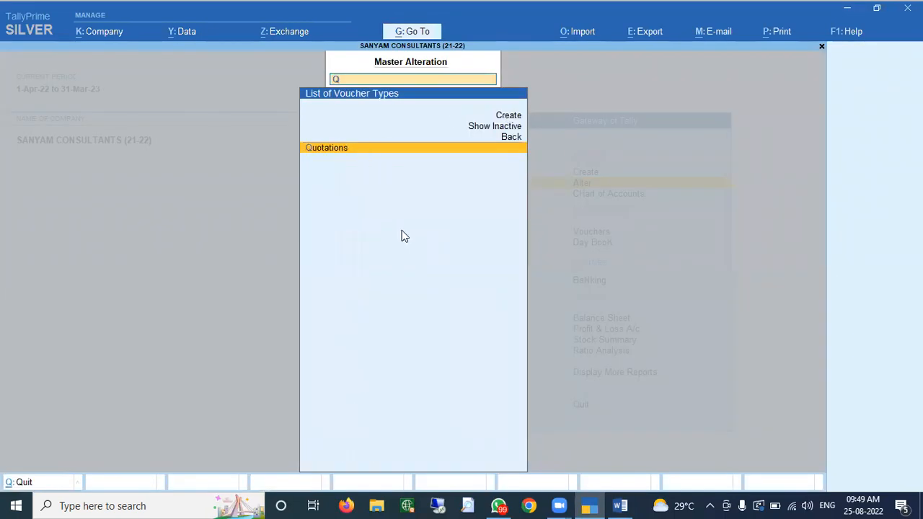
key(Return)
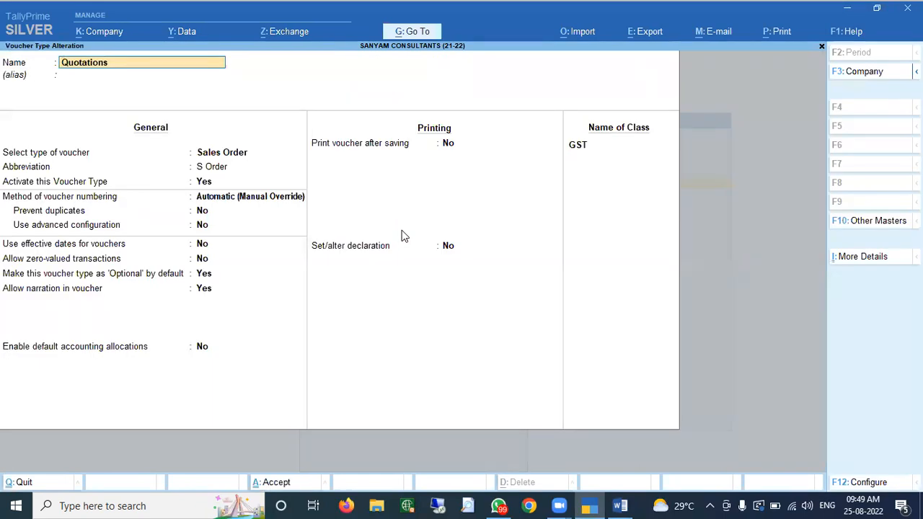
- Review the Quotations abbreviation field, then quit without saving and return to the Gateway
key(Escape)
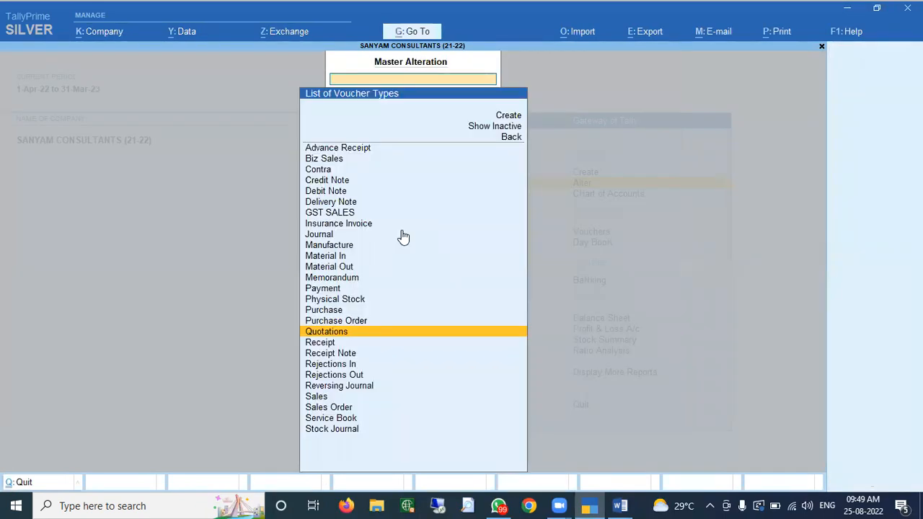
key(Return)
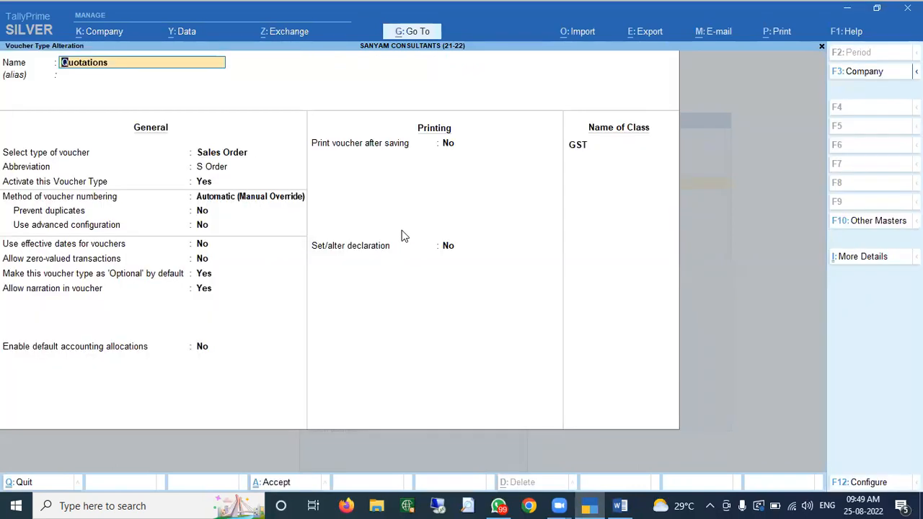
key(Return)
key(Return)
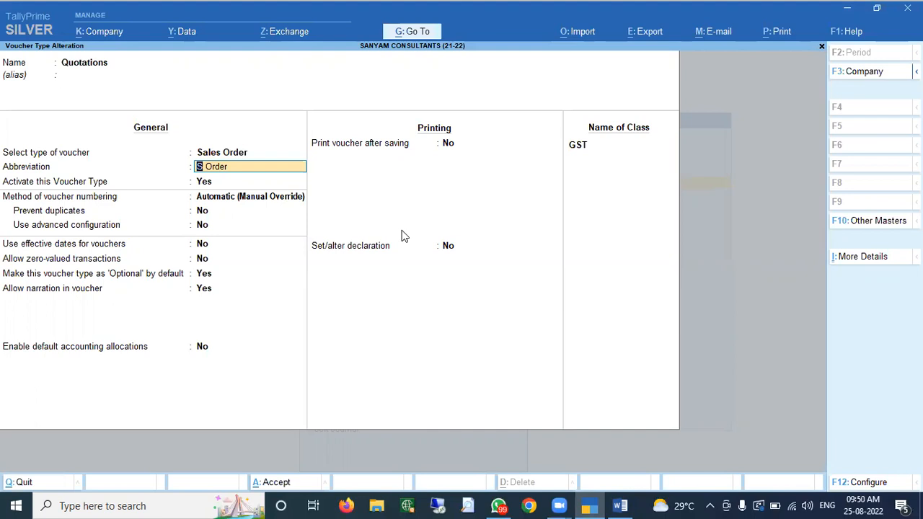
key(Escape)
key(Return)
key(Escape)
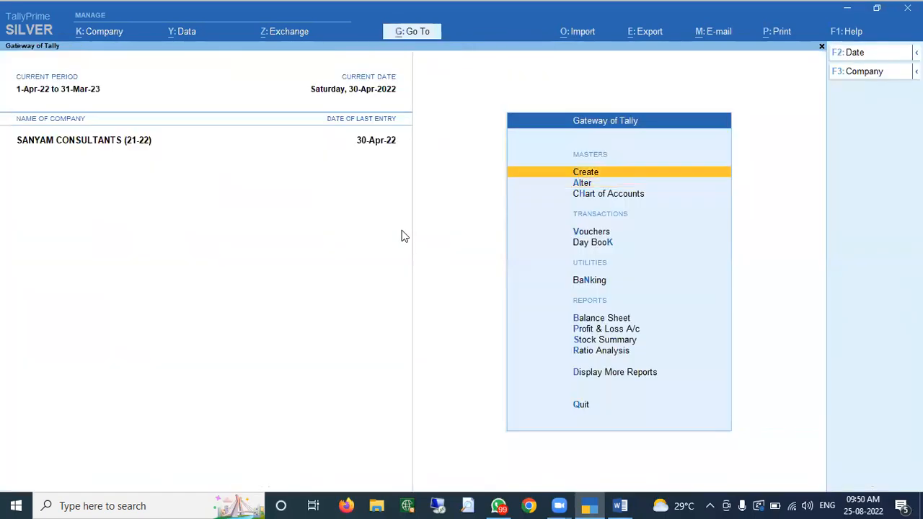
- From the Statistics report, rename the Quotations voucher type to 'Asasa' and save it
key(d)
key(s)
key(s)
key(Down)
key(Down)
key(Down)
key(Down)
key(Down)
key(Down)
key(Down)
key(Down)
key(Down)
key(Down)
key(Down)
key(Down)
key(Down)
key(Down)
key(Down)
key(Down)
key(Down)
key(Down)
key(Down)
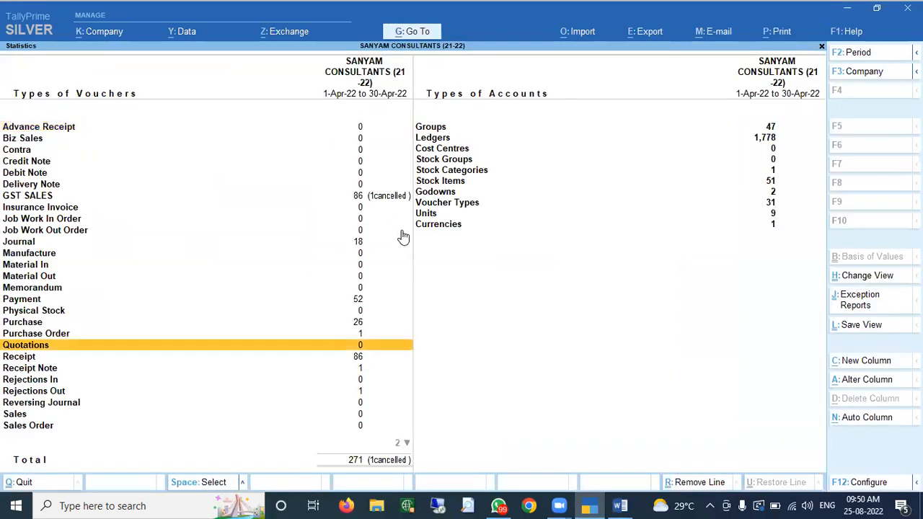
key(Return)
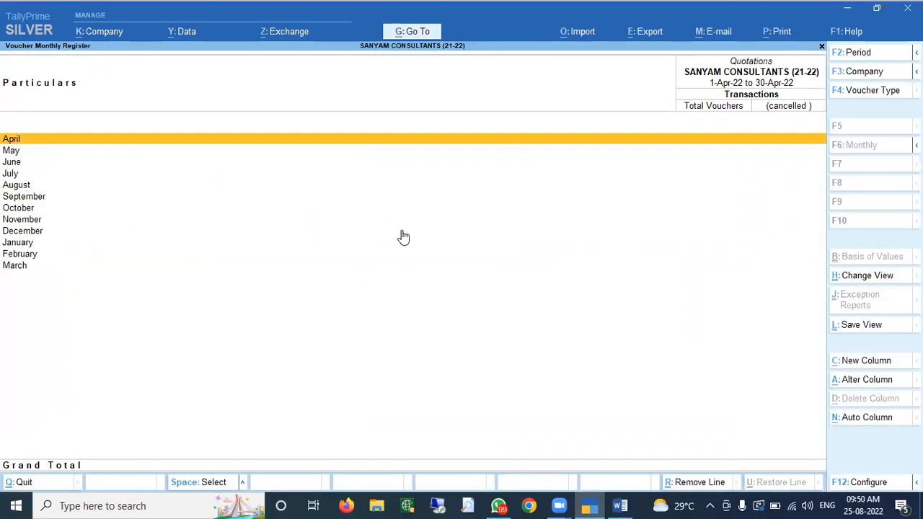
key(Escape)
key(ctrl+Return)
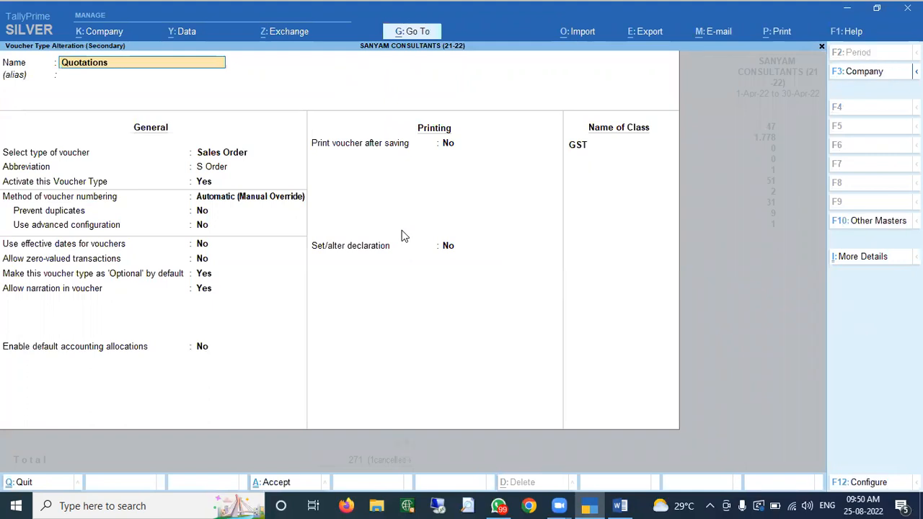
text(Asasa)
key(Return)
key(ctrl+a)
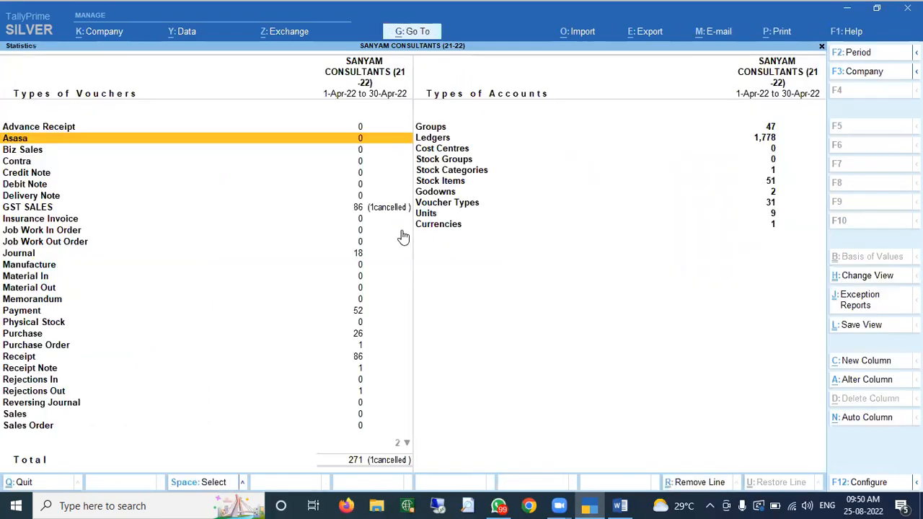
key(Escape)
key(Escape)
key(Escape)
key(Escape)
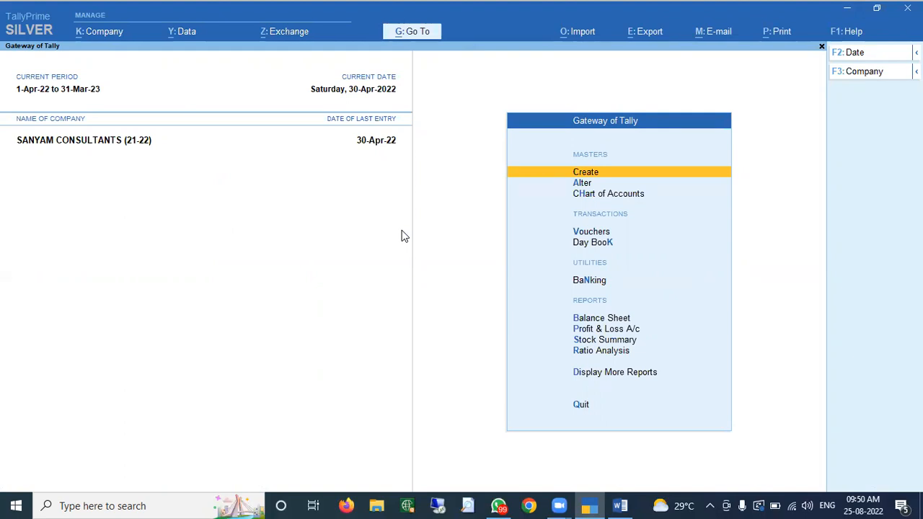
- Create a voucher type named Quotations based on Sales Order, abbreviated 'S Order'
key(Return)
key(Down)
key(Down)
key(Down)
key(Down)
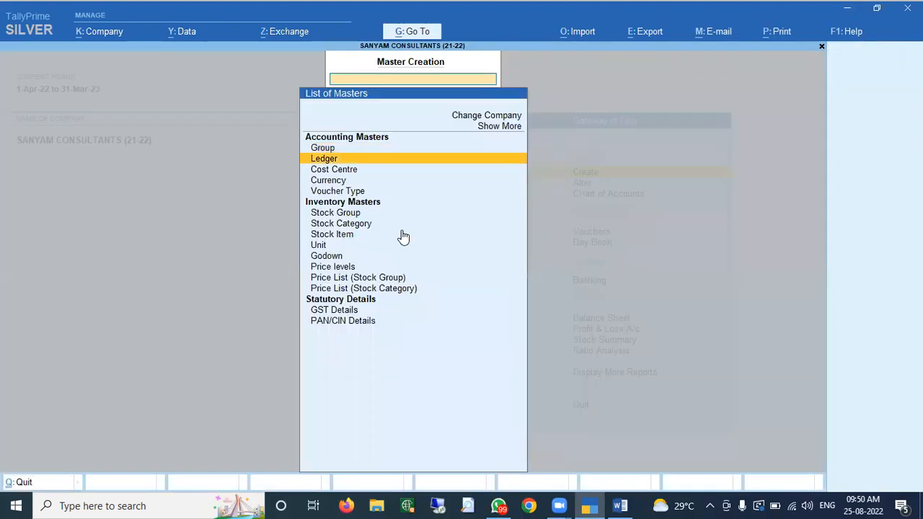
key(Return)
text(Q)
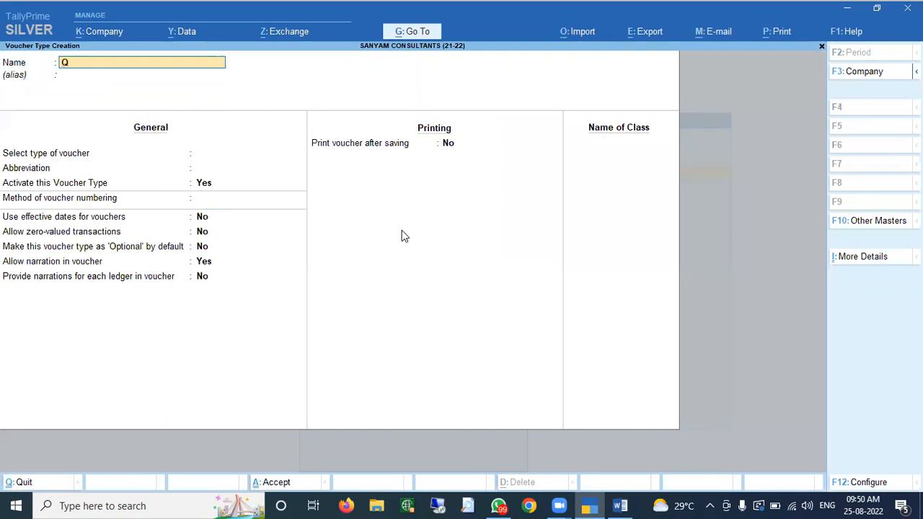
text(uotations)
key(Return)
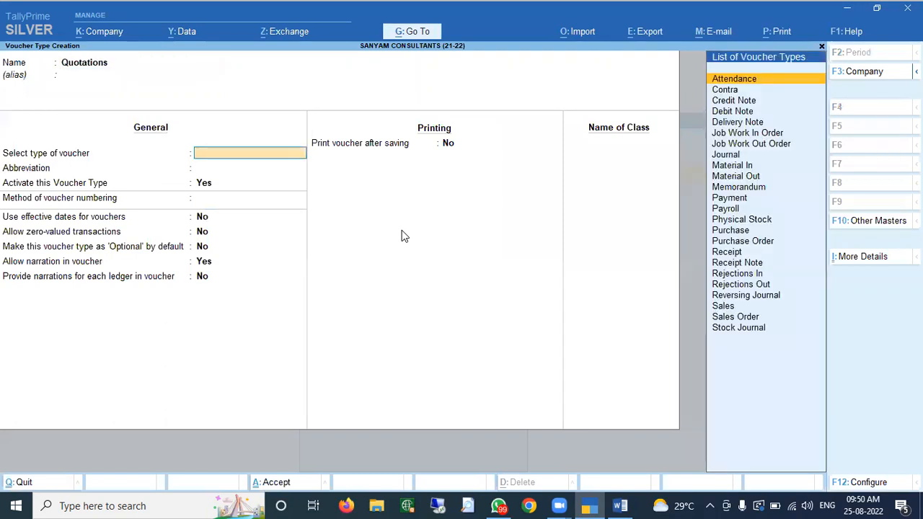
text(Sales Order)
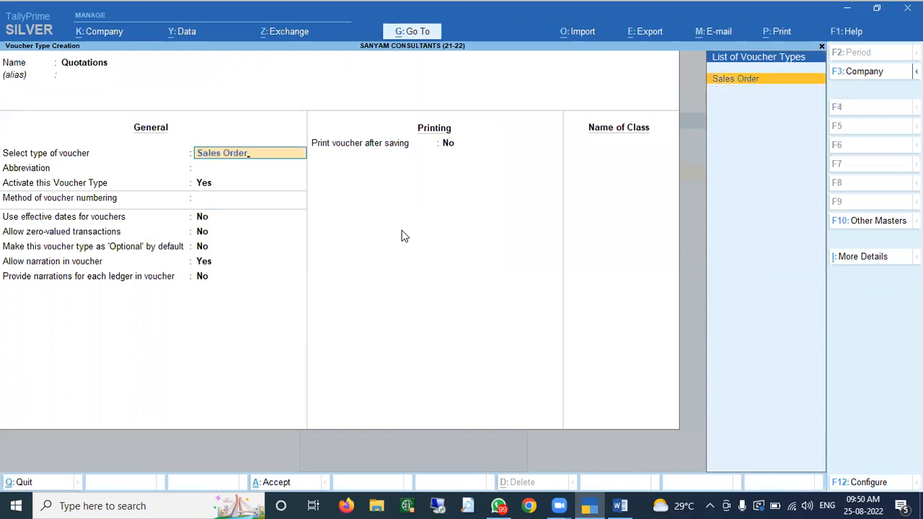
key(Return)
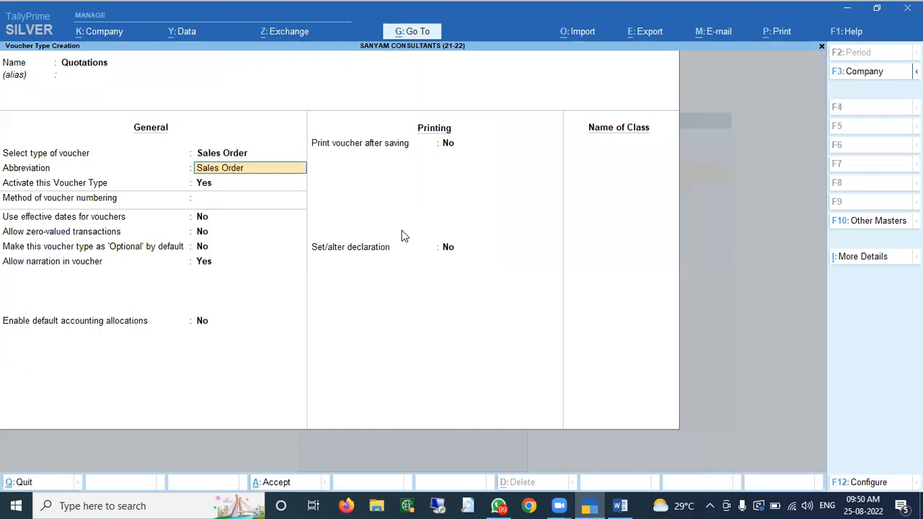
key(Return)
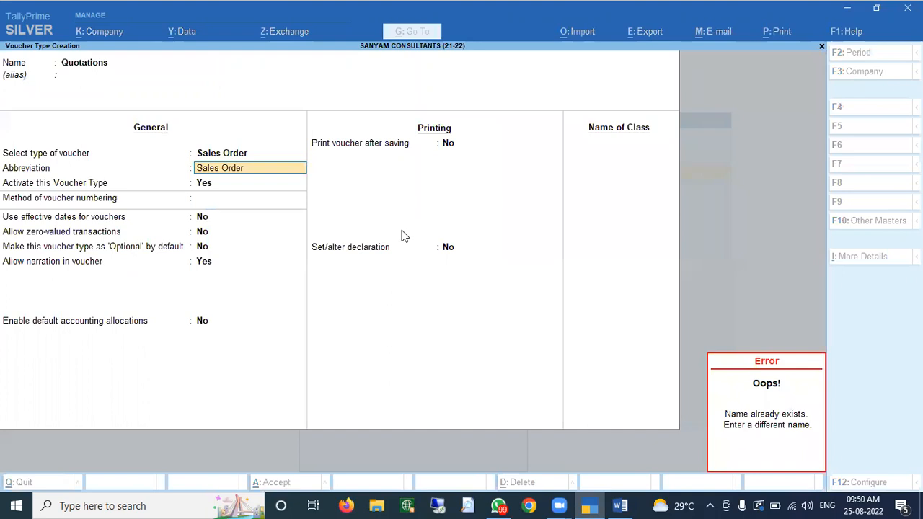
text(S Order)
key(Return)
- Keep automatic numbering, make it optional by default, accept the remaining defaults and save
key(Return)
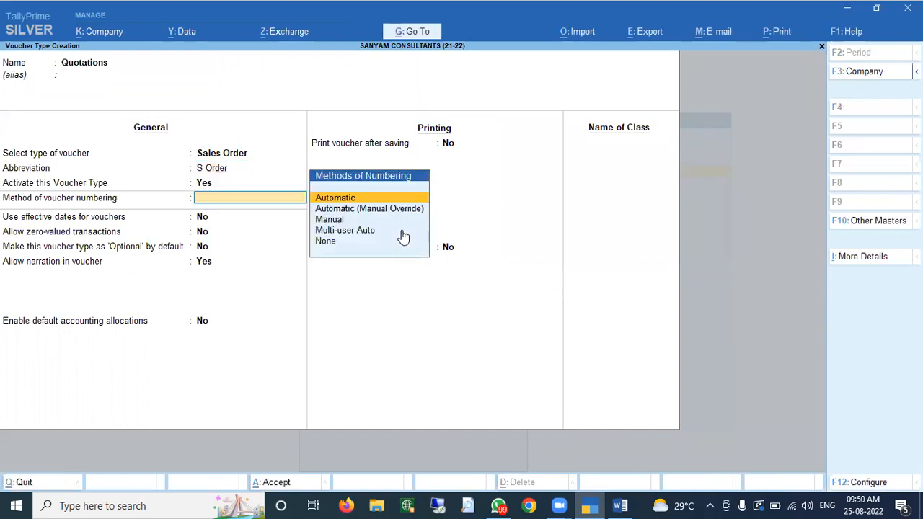
key(Return)
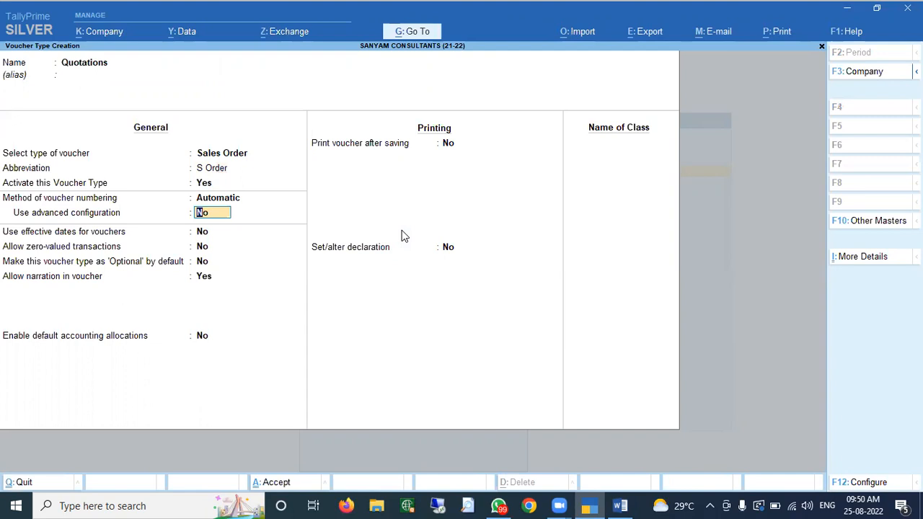
key(Return)
key(Return)
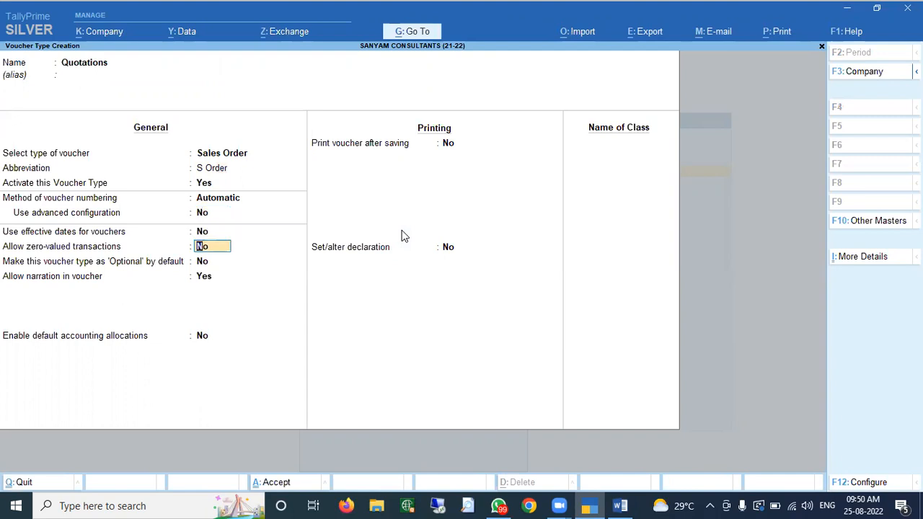
key(Return)
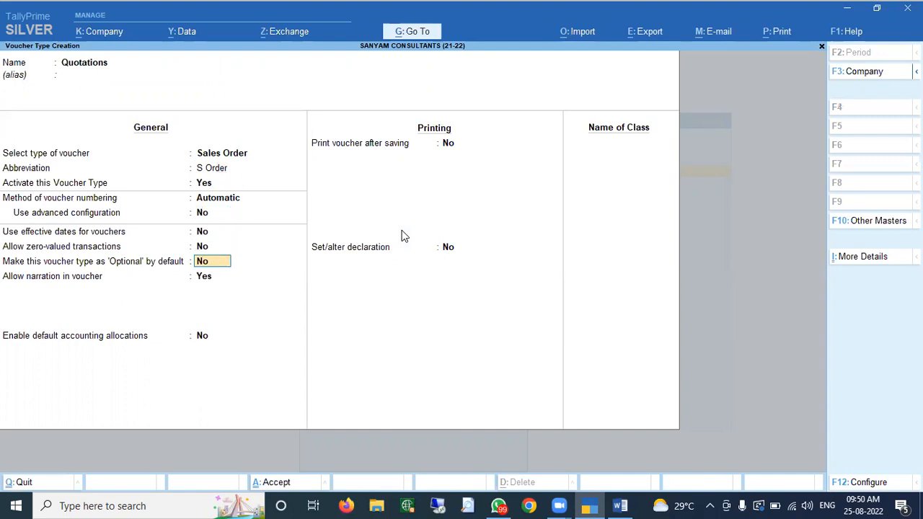
text(y)
key(Return)
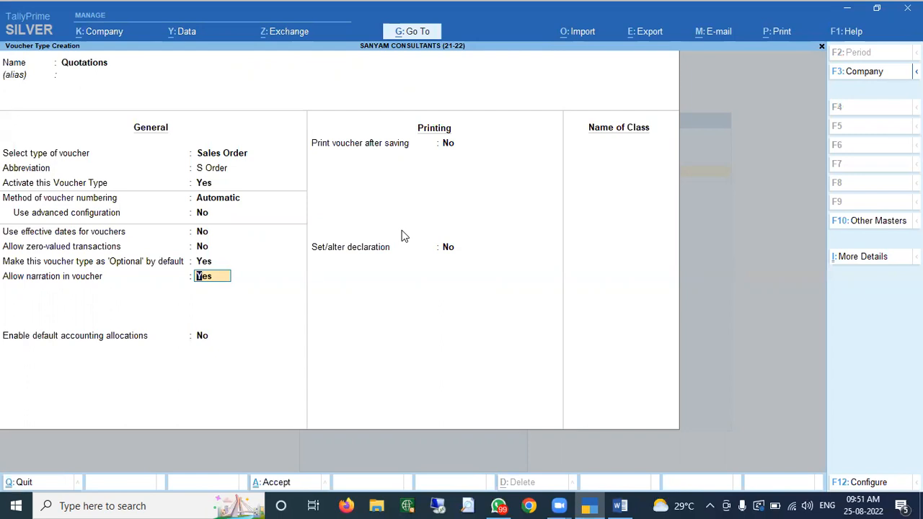
key(Return)
key(Return)
key(Return)
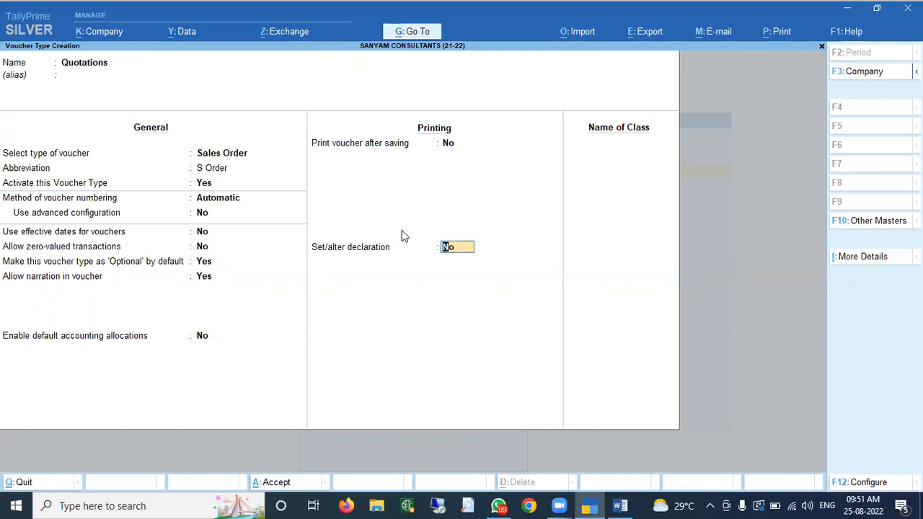
key(Return)
key(Return)
key(Return)
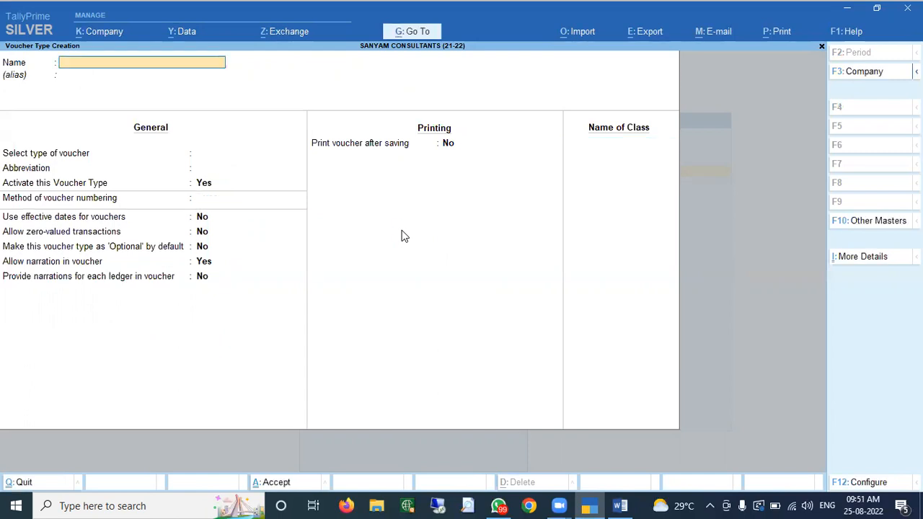
key(Escape)
key(Escape)
key(Escape)
key(Escape)
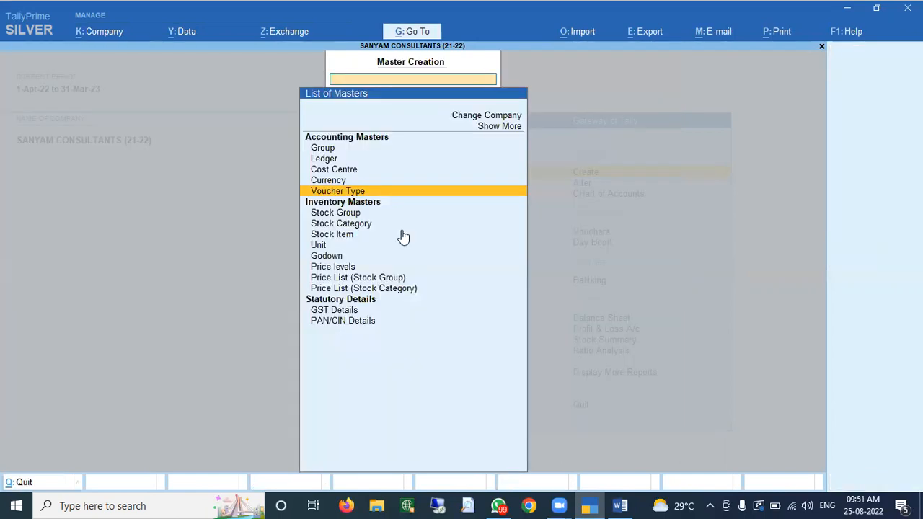
- Start a new Quotations voucher and choose AAKANSHA ENTERPRISES as the party
key(Down)
key(Down)
key(Down)
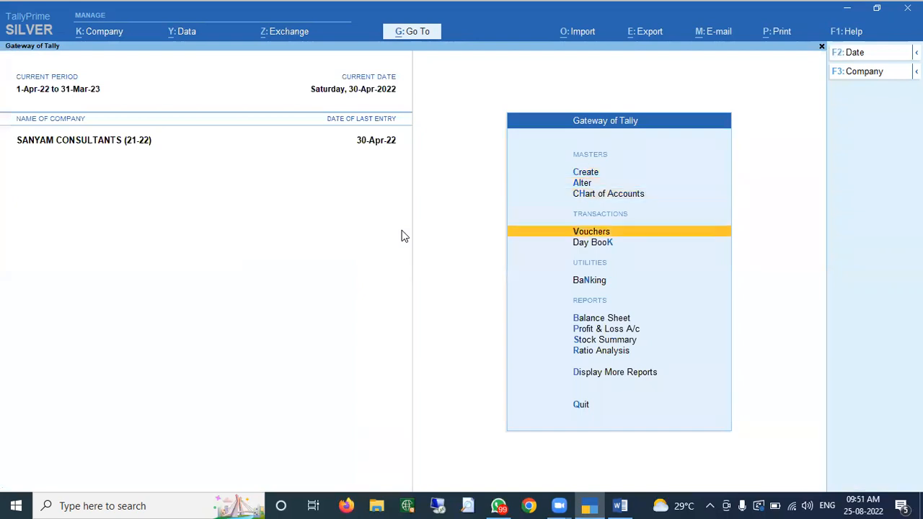
key(Return)
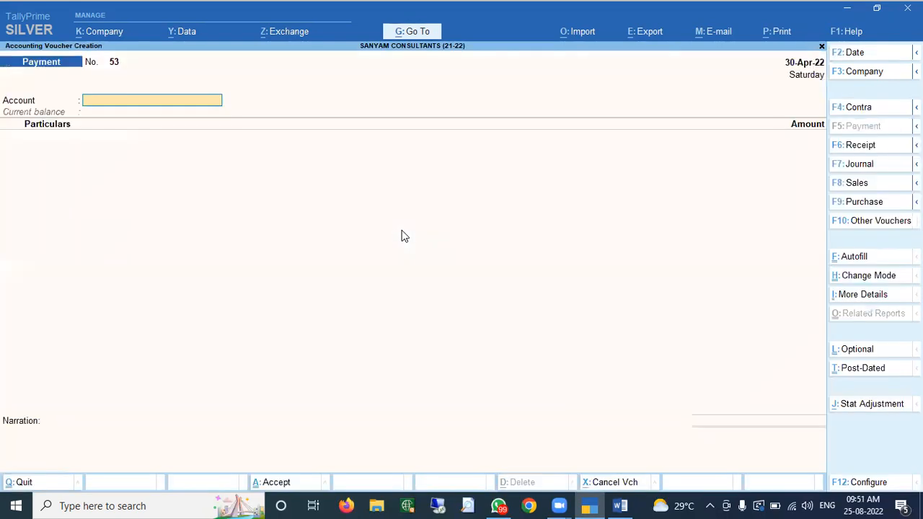
click(865, 222)
text(Q)
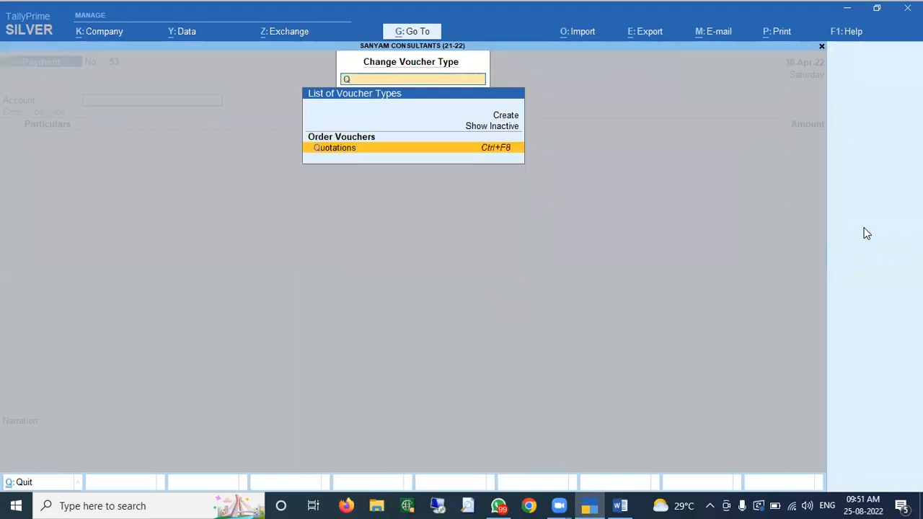
key(Return)
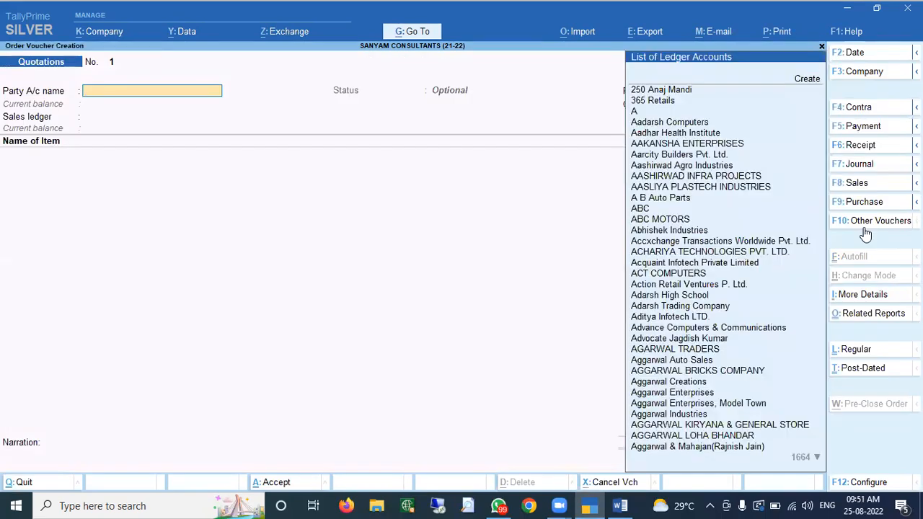
key(Down)
key(Down)
key(Down)
key(Down)
key(Down)
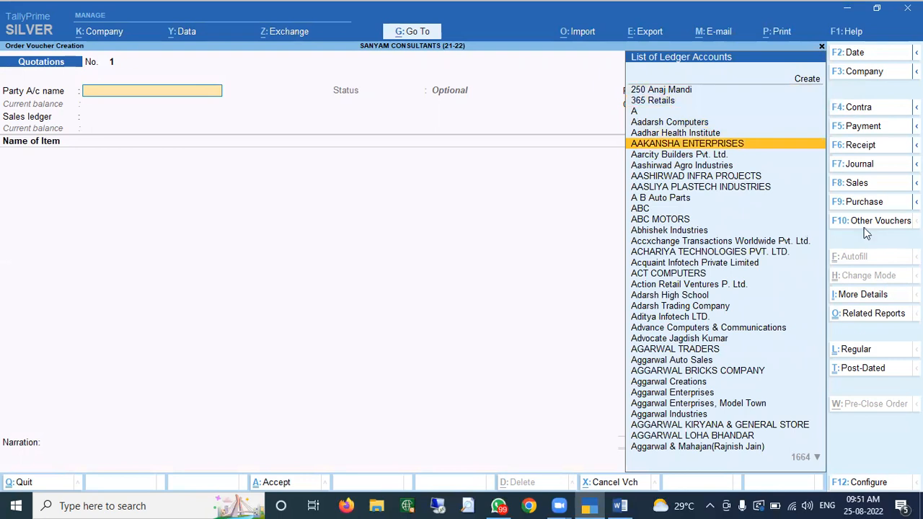
key(Return)
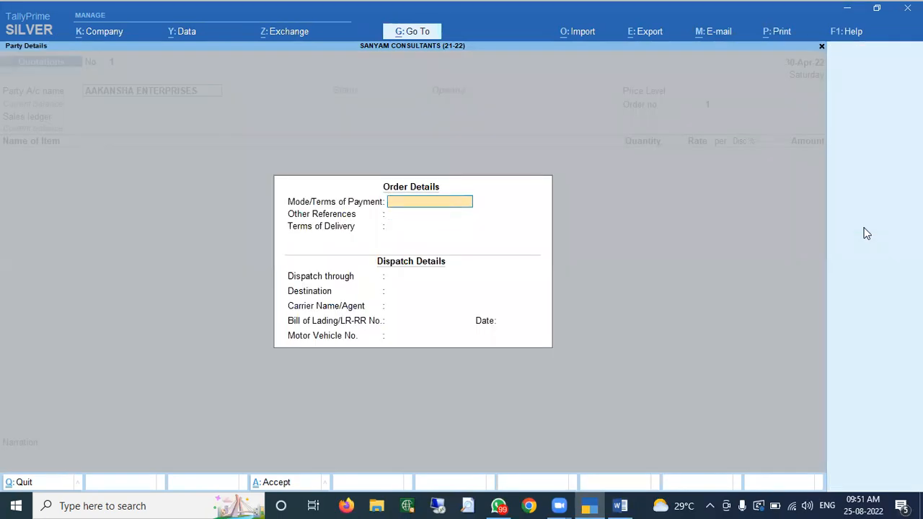
- Enter terms 'Cash on Delivery', 'With in 5 Days', transporter Balaji Transport Company and destination Hisar
text(Cash on Delivery)
key(Return)
key(Return)
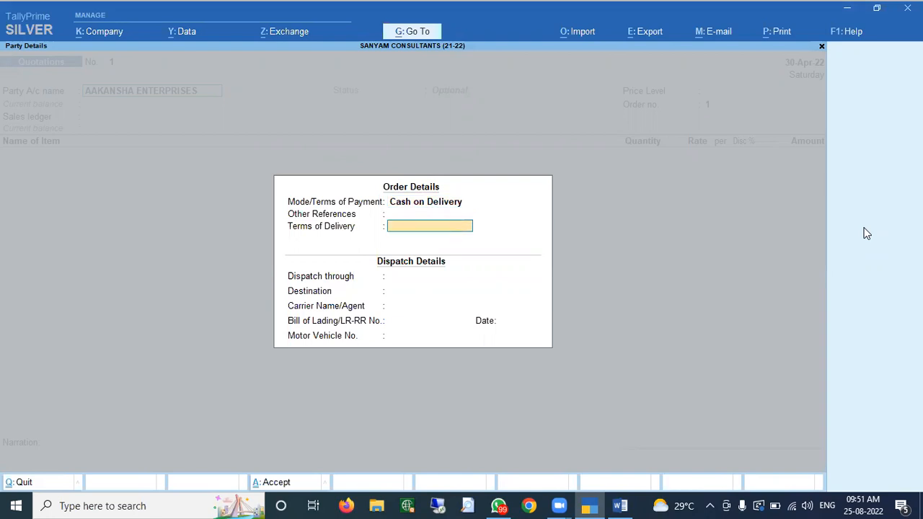
text(With in 5 Days)
key(Return)
key(Return)
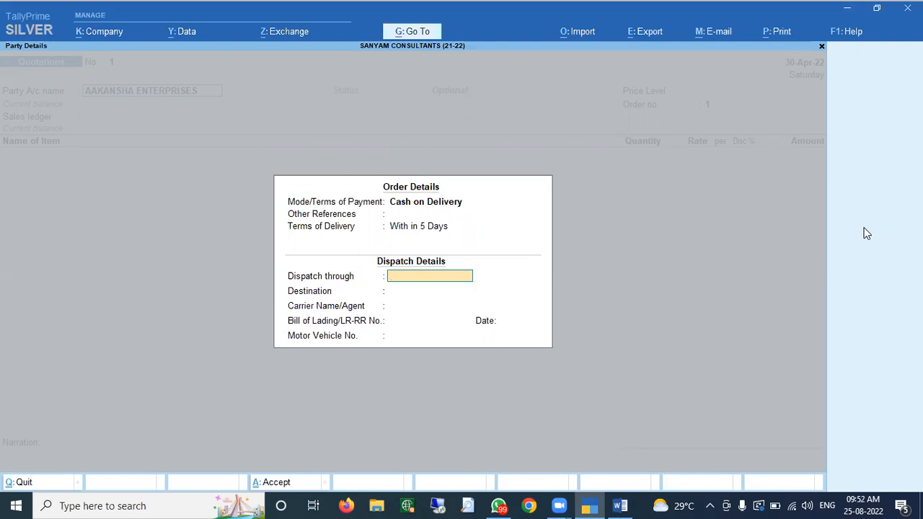
text(Balaji Transport Company)
key(Return)
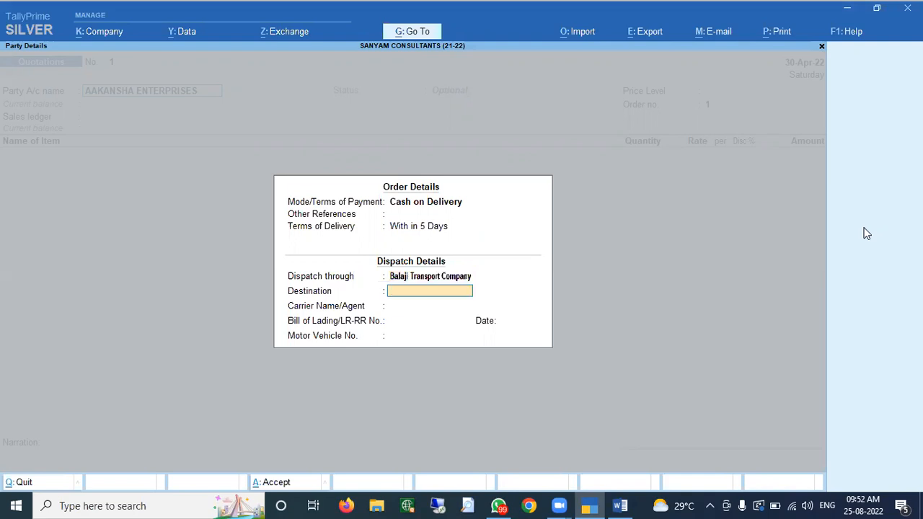
text(Hisar)
key(Return)
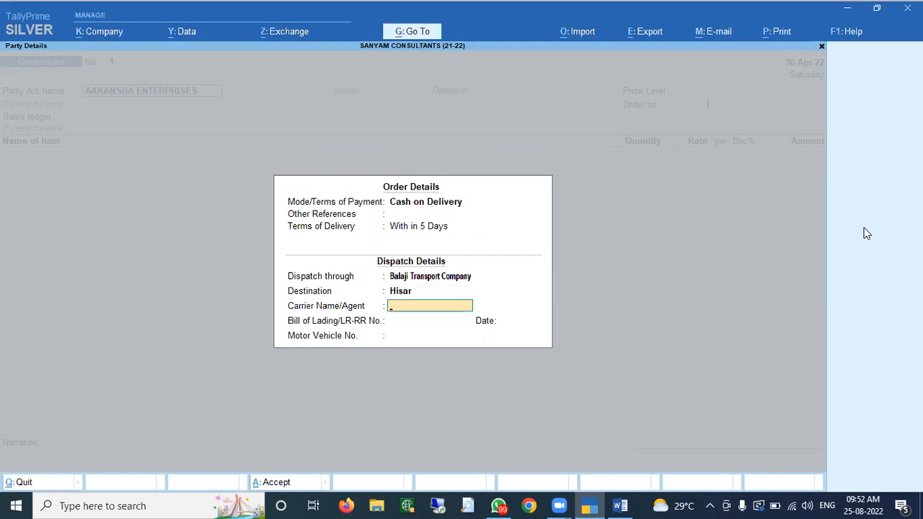
key(Return)
key(Return)
key(Return)
key(Return)
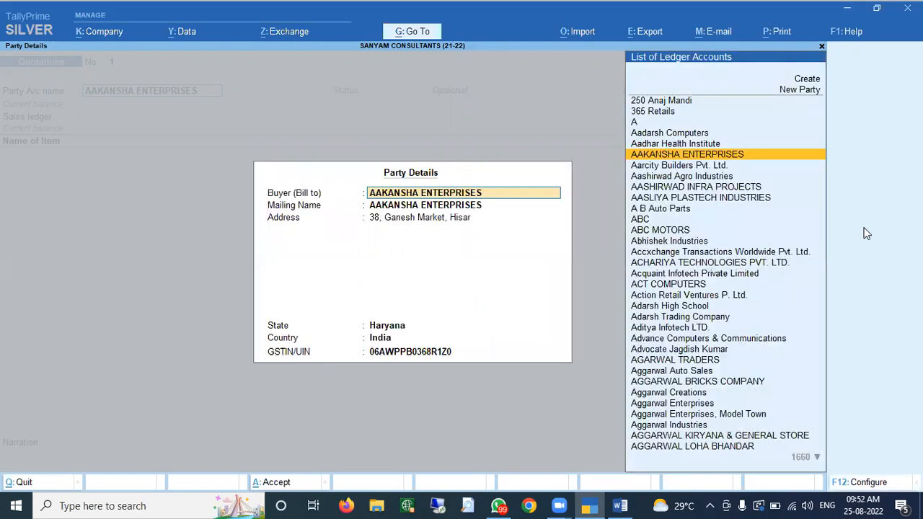
- Accept the party details, set price level to Not Applicable and choose the GST GOODS SALES ledger
key(Return)
key(Return)
key(Return)
key(Return)
key(Return)
key(Return)
key(Return)
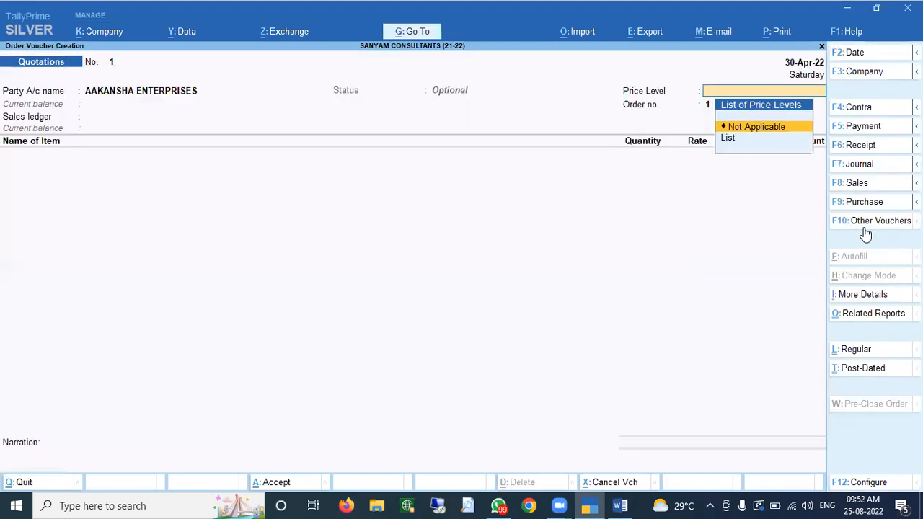
key(Return)
key(Return)
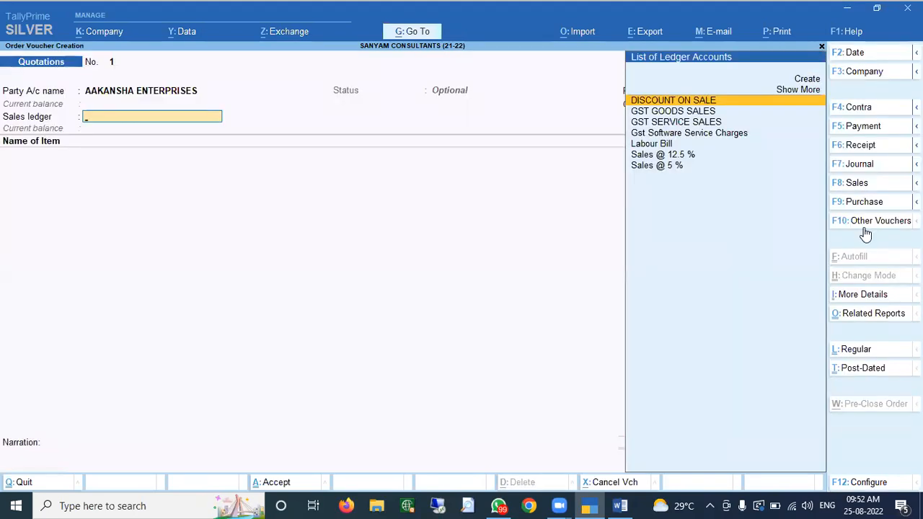
key(Down)
key(Down)
key(Up)
key(Return)
key(Return)
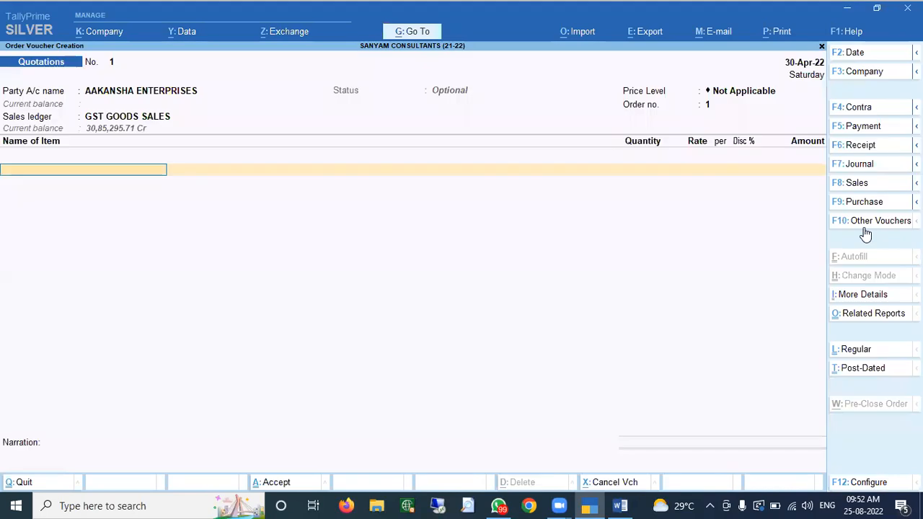
key(BackSpace)
key(BackSpace)
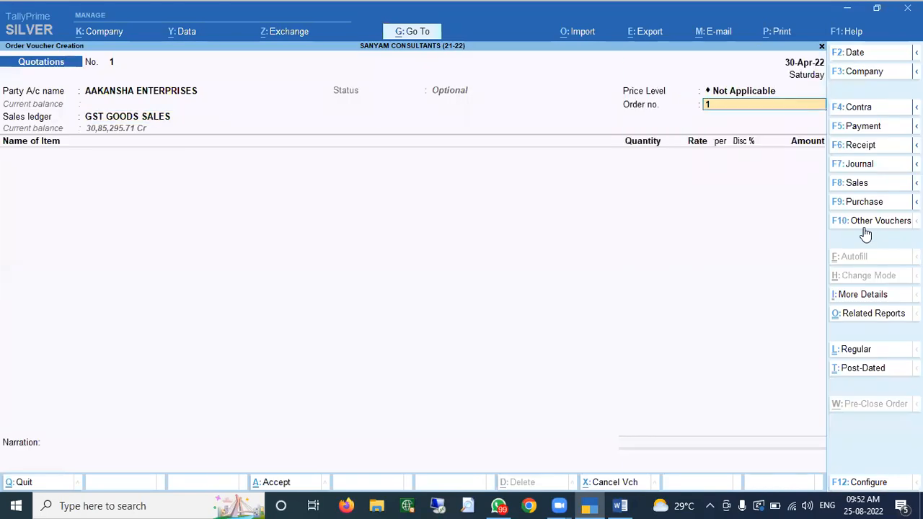
key(BackSpace)
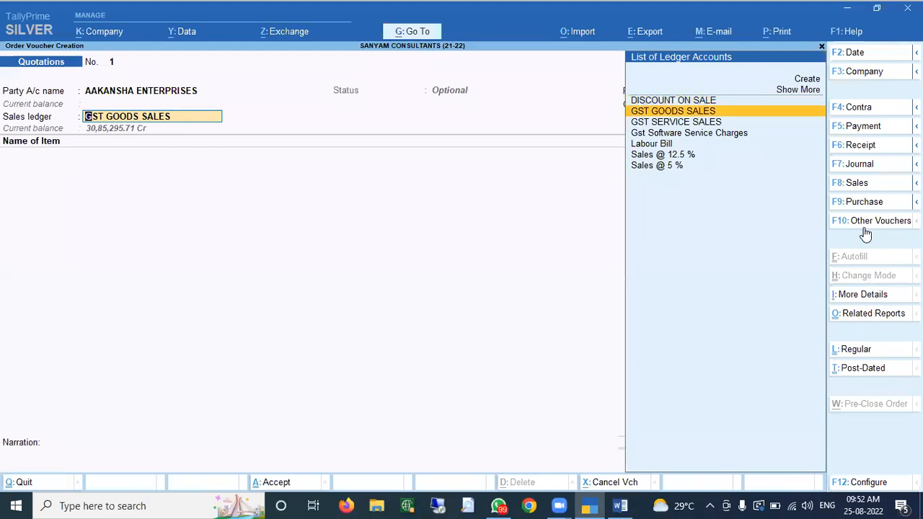
key(Return)
key(Return)
- Select TallyPrime Silver as the stock item and pass through godown and batch allocation
key(Down)
key(Down)
key(Down)
key(Down)
key(Down)
key(Down)
key(Down)
key(Down)
key(Down)
key(Down)
key(Down)
key(Down)
key(Down)
key(Down)
key(Down)
key(Down)
key(Down)
key(Down)
key(Down)
key(Down)
text(Tally Sil)
key(BackSpace)
key(BackSpace)
key(BackSpace)
key(BackSpace)
key(BackSpace)
key(BackSpace)
key(BackSpace)
key(BackSpace)
key(BackSpace)
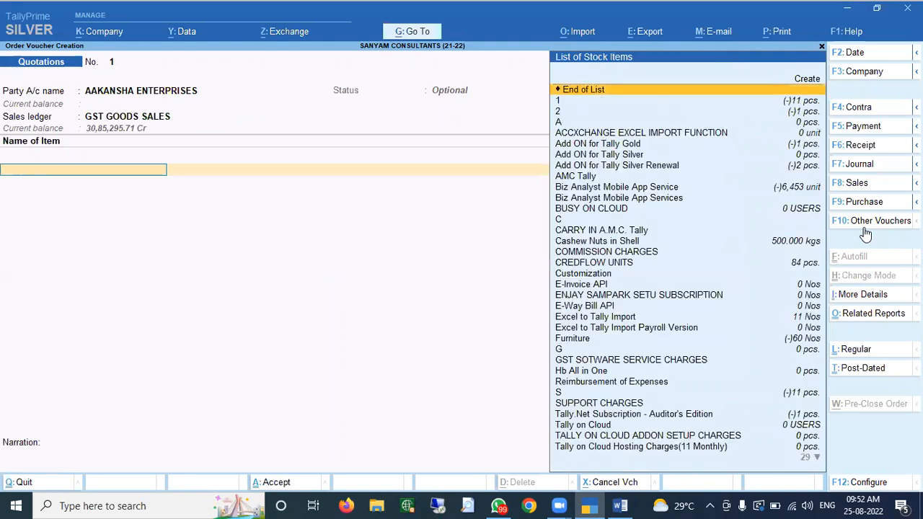
text(Silver)
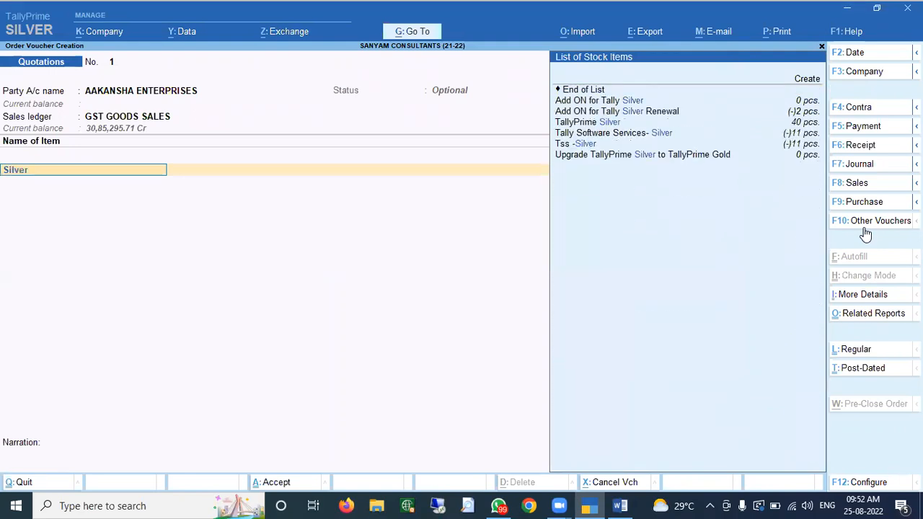
key(Down)
key(Return)
key(Return)
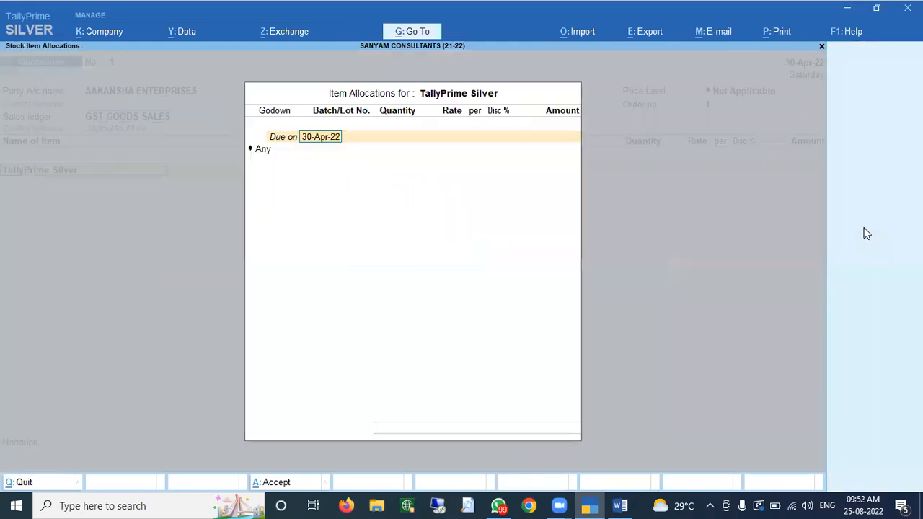
key(Return)
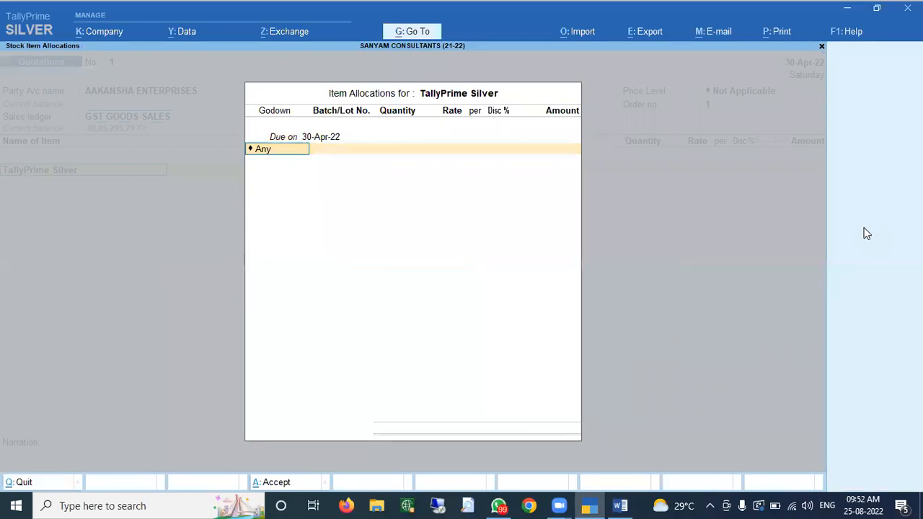
key(Return)
key(Return)
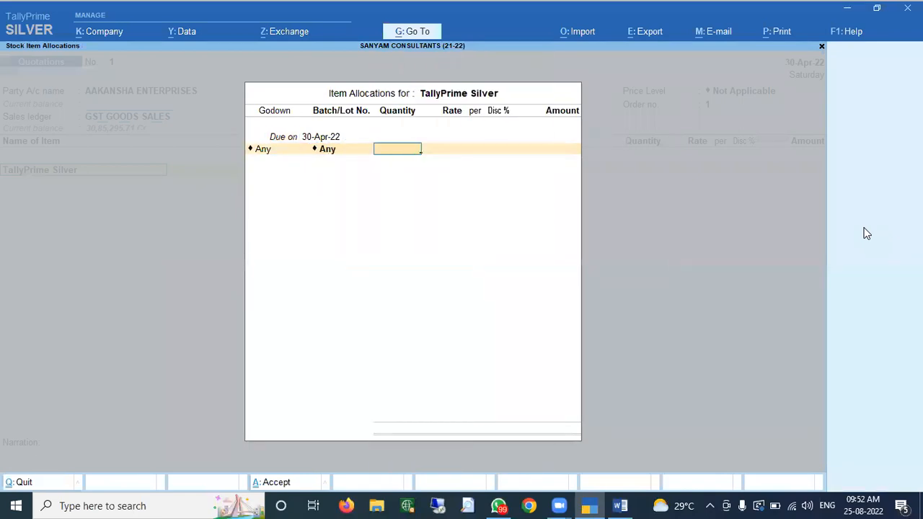
- Enter quantity 1 at rate 18,000 with a 4% discount, giving 17,280.00
key(Return)
key(Return)
text(18,0)
text(000)
key(Return)
text(5)
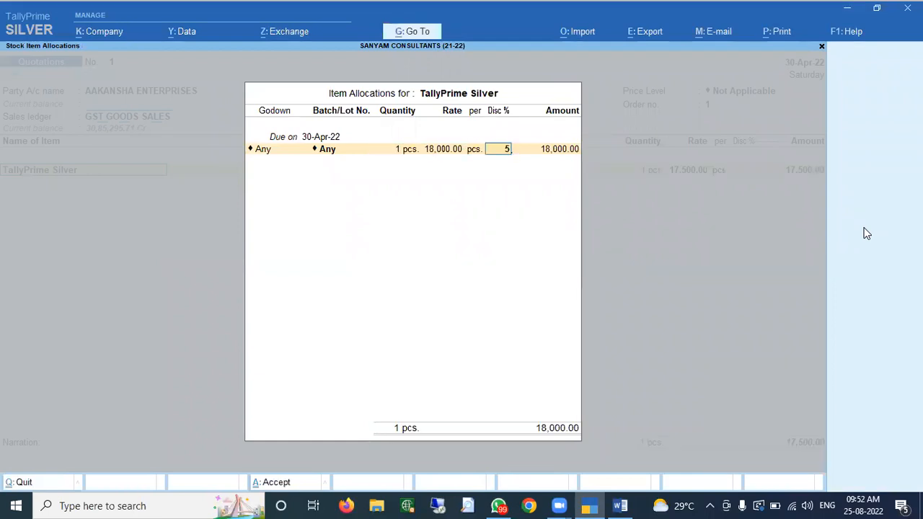
key(Return)
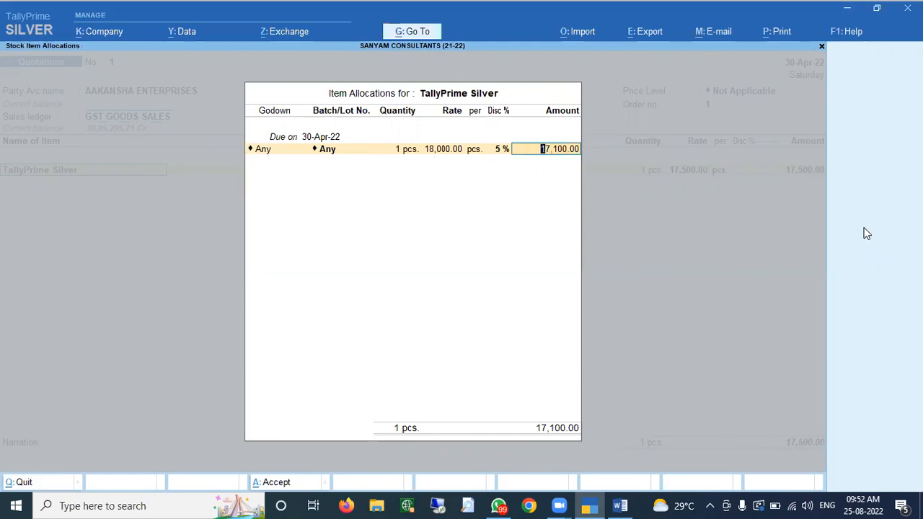
key(BackSpace)
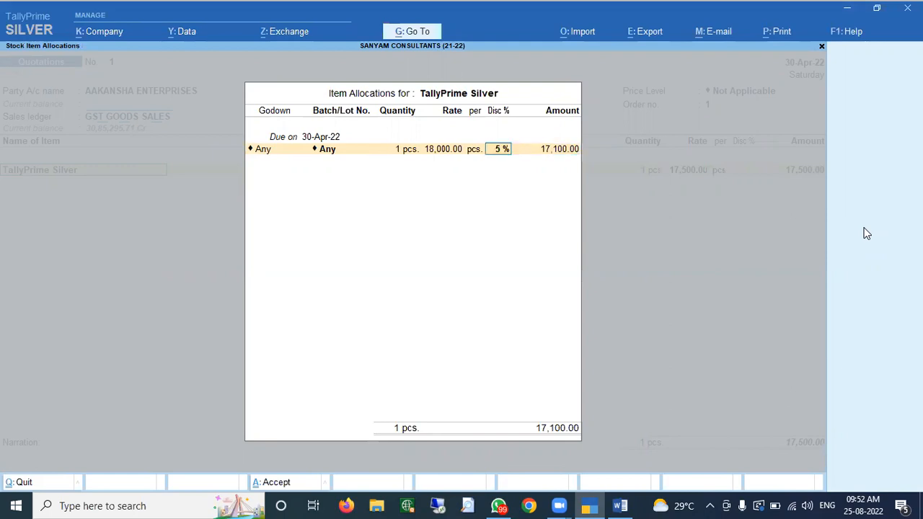
key(BackSpace)
key(Return)
text(4)
key(Return)
key(Return)
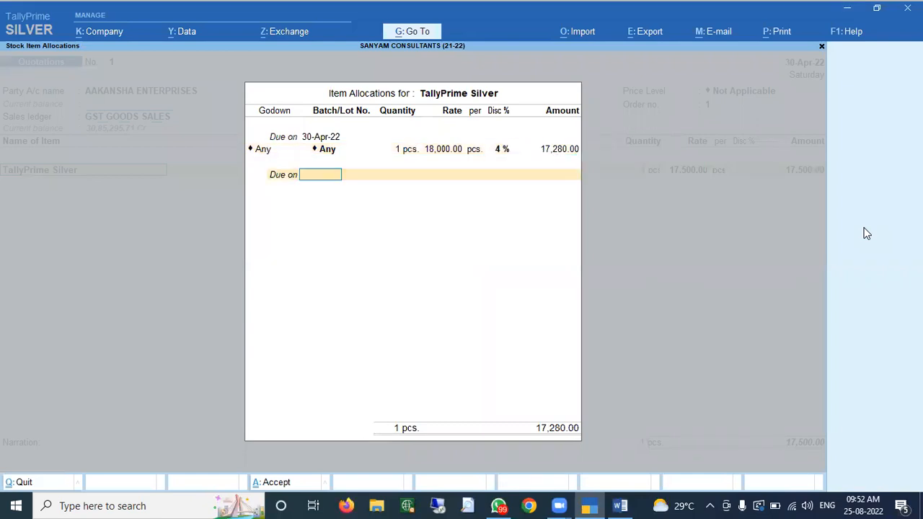
key(Return)
key(Return)
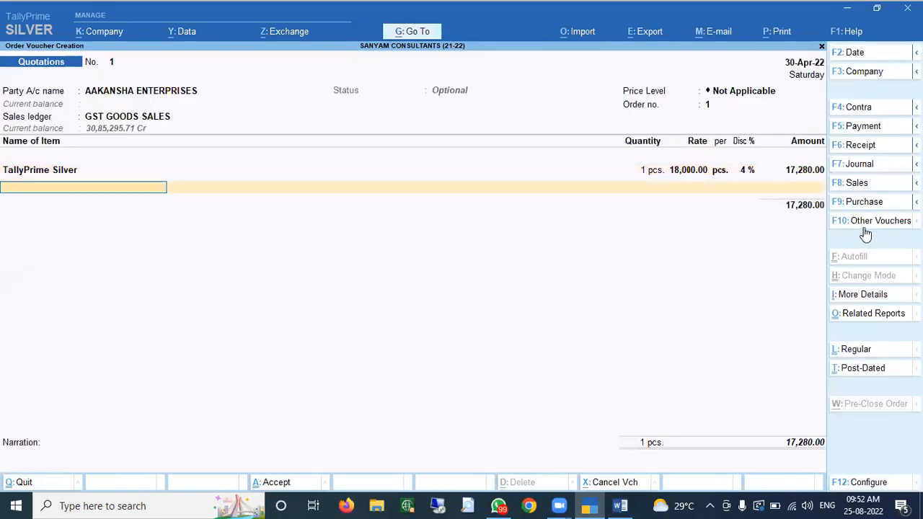
- Add Central GST, State GST and ROUND OFF rows, then save the quotation at 20,390.00
text(Centr)
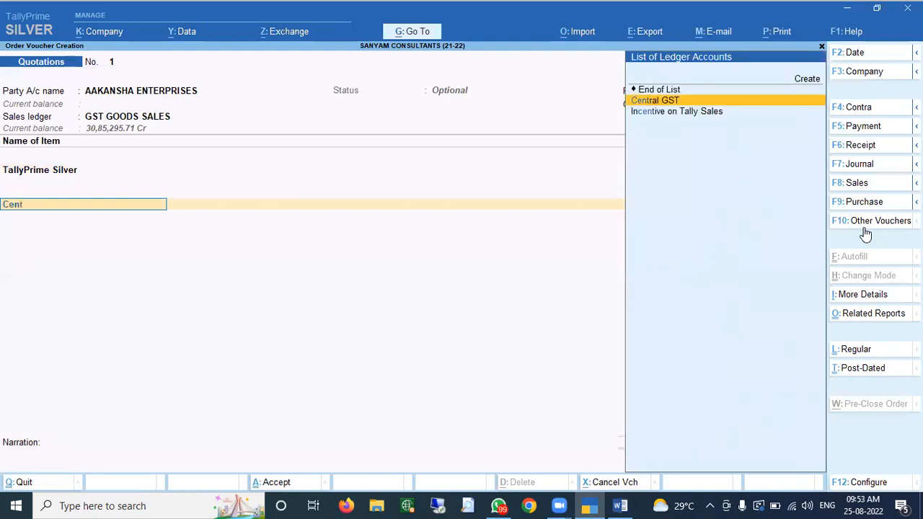
key(Return)
text(State)
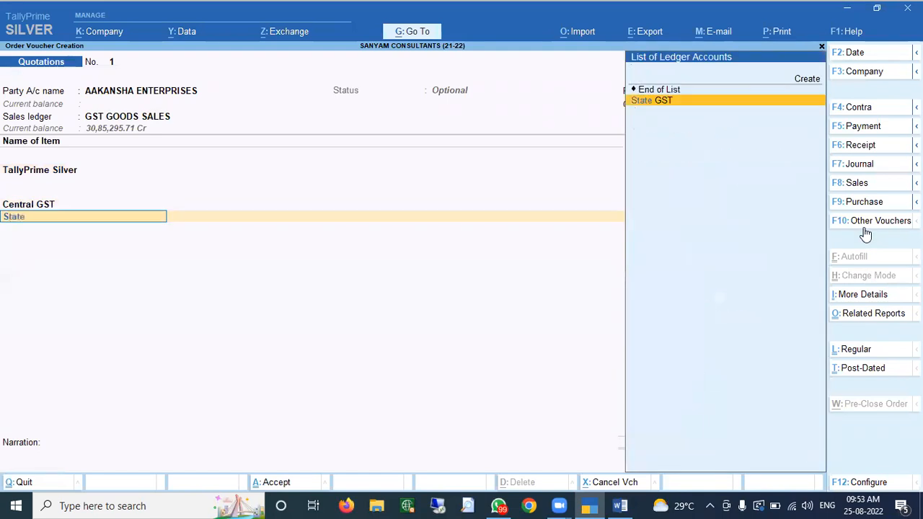
key(Return)
key(Return)
text(Round)
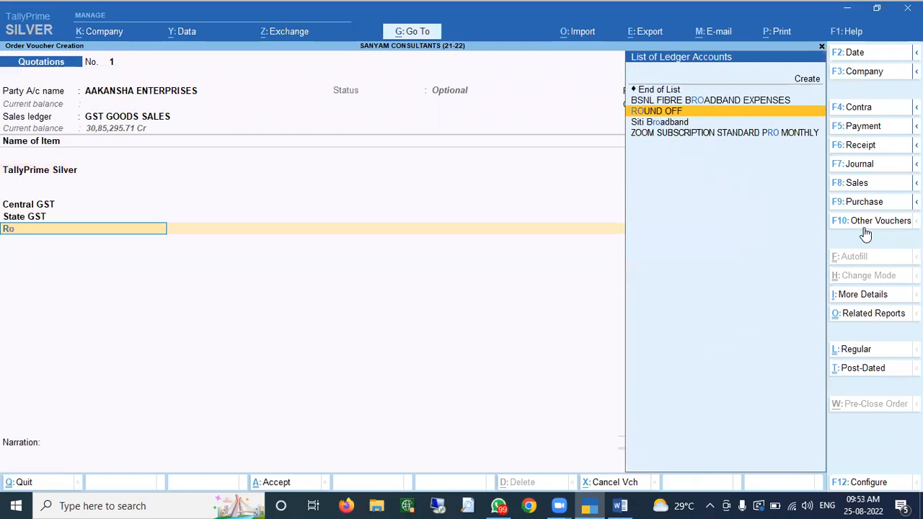
key(Return)
key(Return)
key(Return)
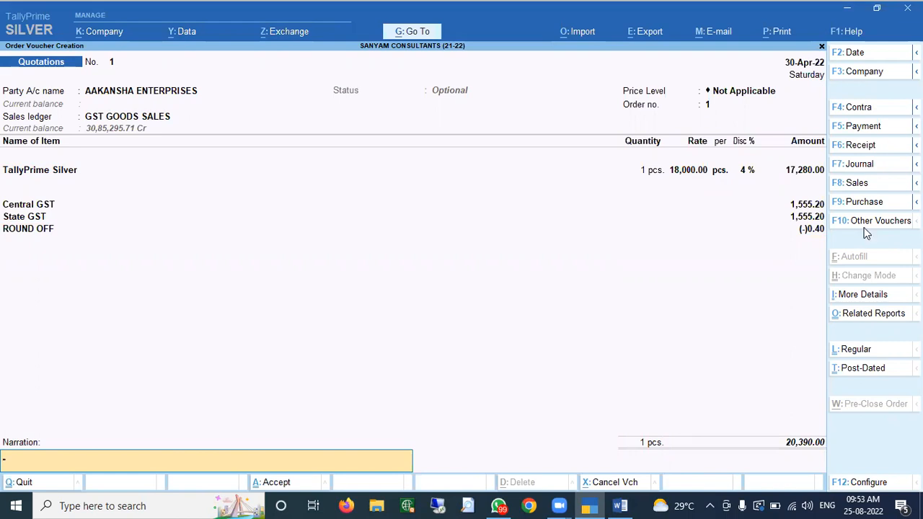
key(Return)
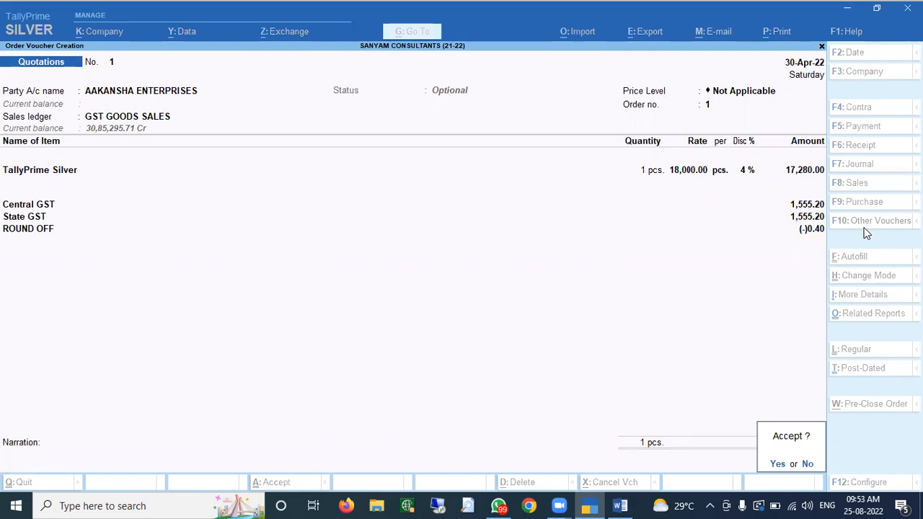
key(y)
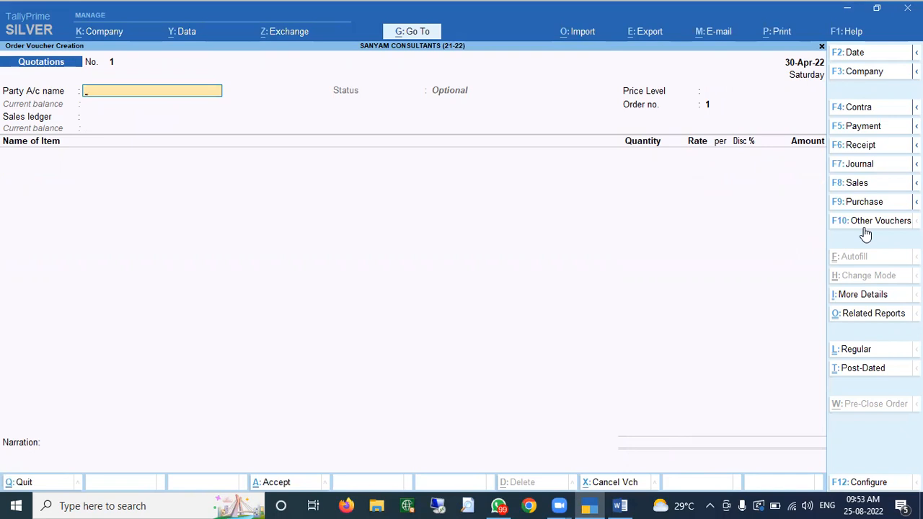
key(Escape)
- Look through the AAKANSHA ENTERPRISES ledger vouchers report
key(y)
text(da)
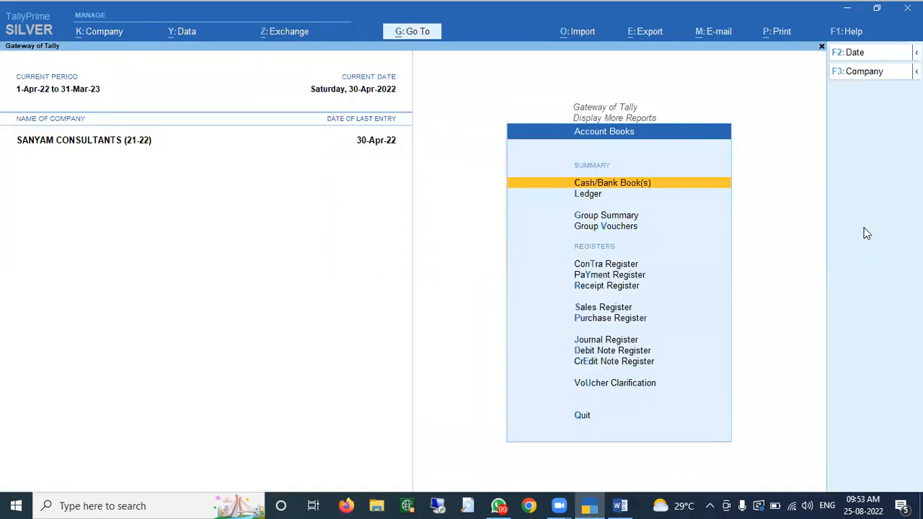
text(lk)
key(BackSpace)
text(Aks)
key(BackSpace)
key(BackSpace)
key(BackSpace)
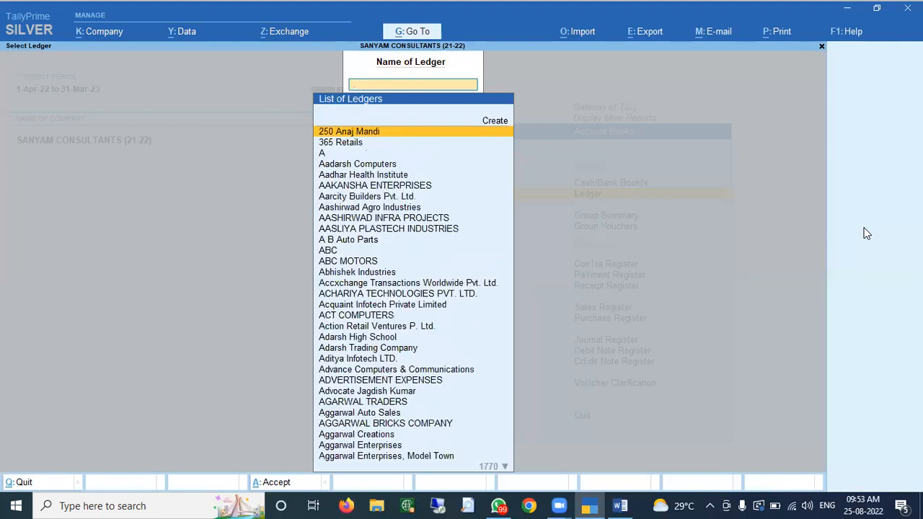
key(Down)
key(Down)
key(Down)
key(Down)
key(Down)
key(Return)
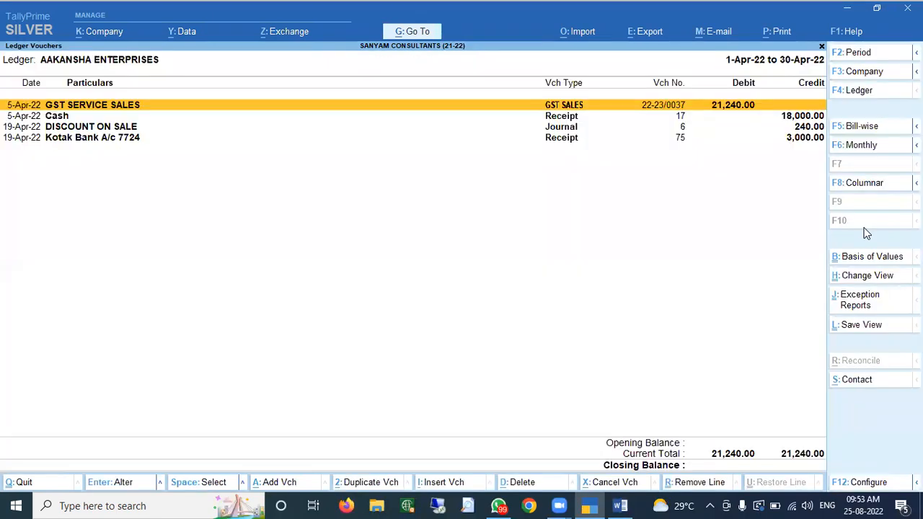
key(Down)
key(Down)
key(Down)
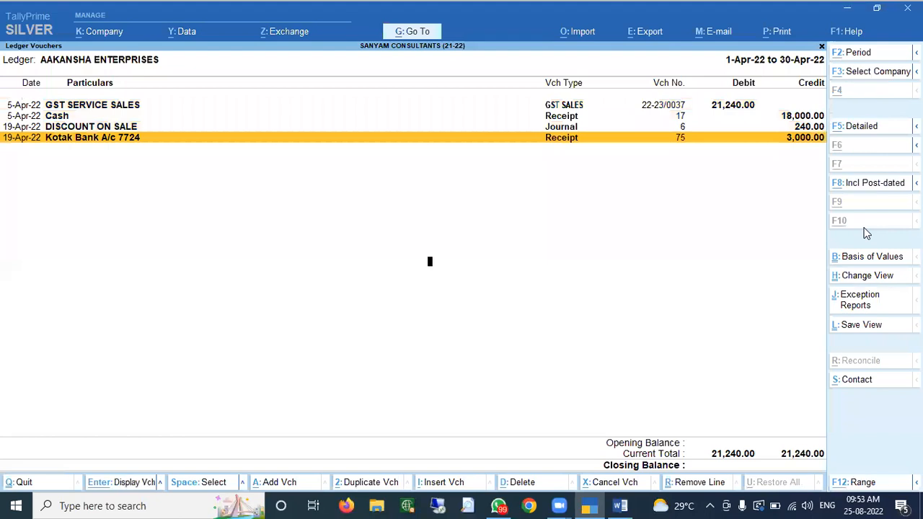
key(alt+F2)
key(Return)
key(Return)
key(Down)
key(Down)
key(Down)
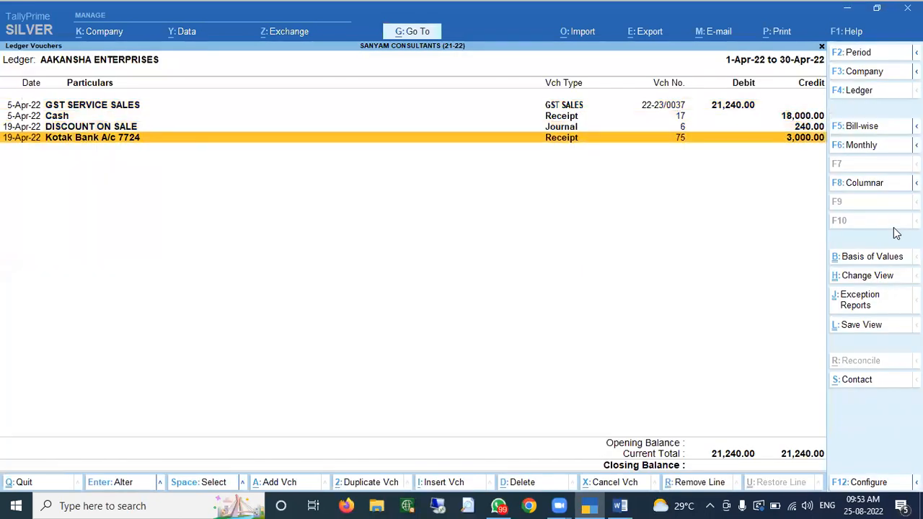
- Open the AAKANSHA ENTERPRISES quotation from the Day Book for alteration
key(Escape)
key(Escape)
key(Escape)
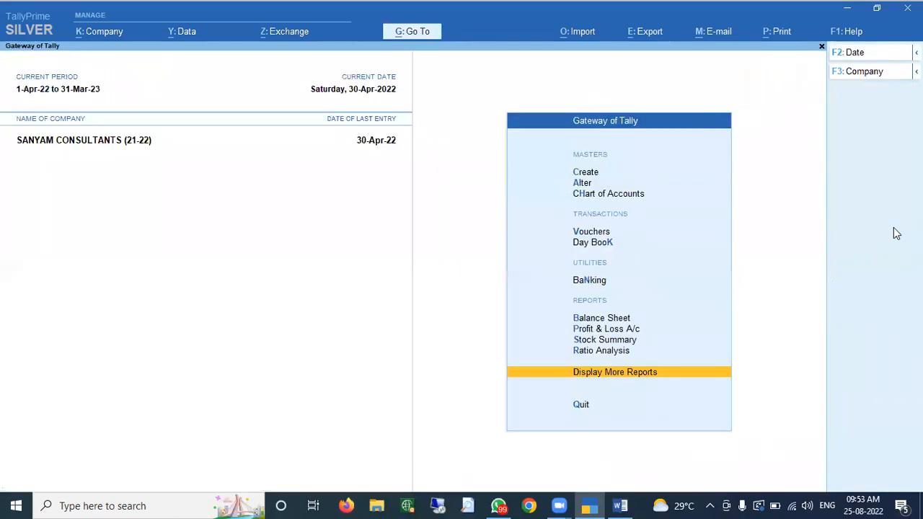
key(Escape)
key(Escape)
key(d)
key(d)
key(Down)
key(Down)
key(Down)
key(Down)
key(Down)
key(Down)
key(Down)
key(Down)
key(Down)
key(Down)
key(Down)
key(Down)
key(Down)
key(Down)
key(Down)
key(Down)
key(Down)
key(Down)
key(Down)
key(Down)
key(Down)
key(Down)
key(Down)
key(Up)
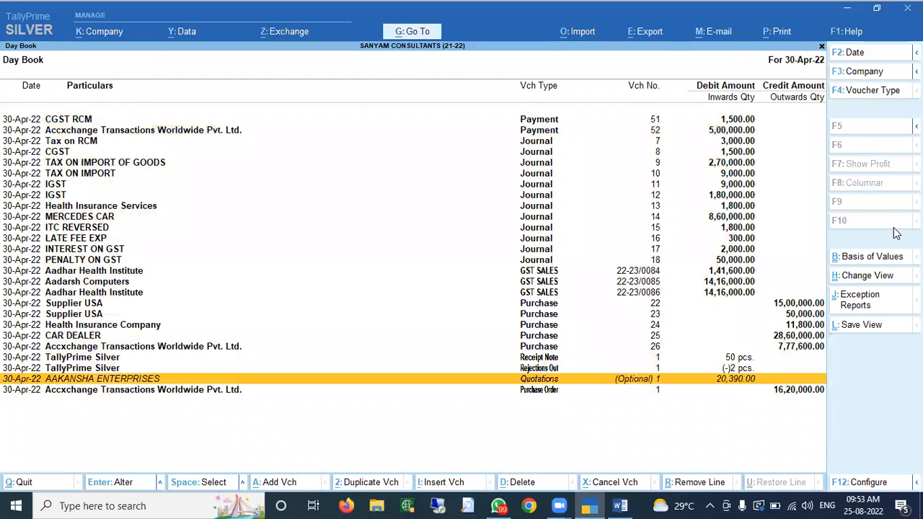
key(Return)
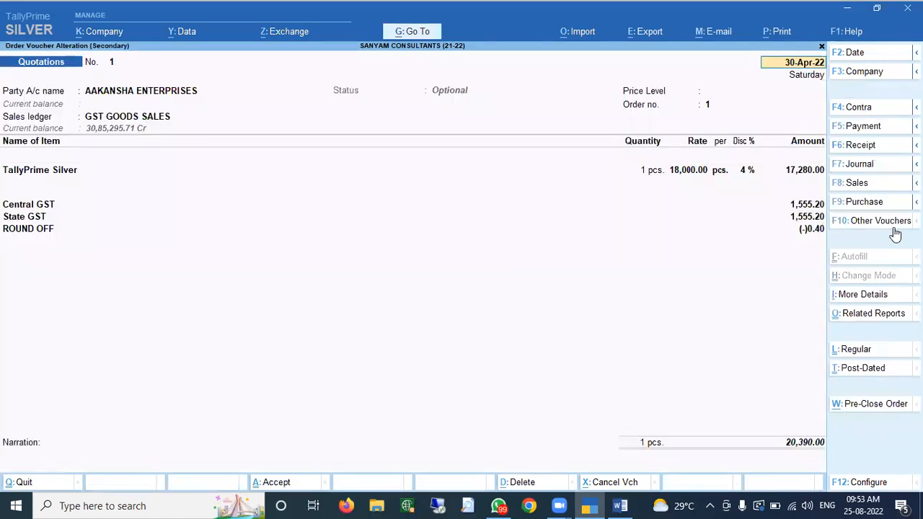
- Preview the quotation printout zoomed in, checking buyer details, the 20,390.00 total and signatory area
key(ctrl+p)
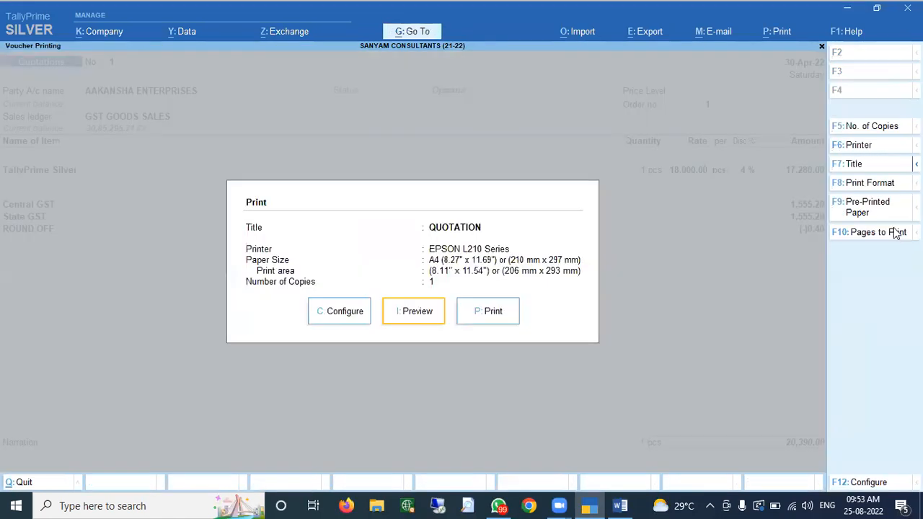
key(i)
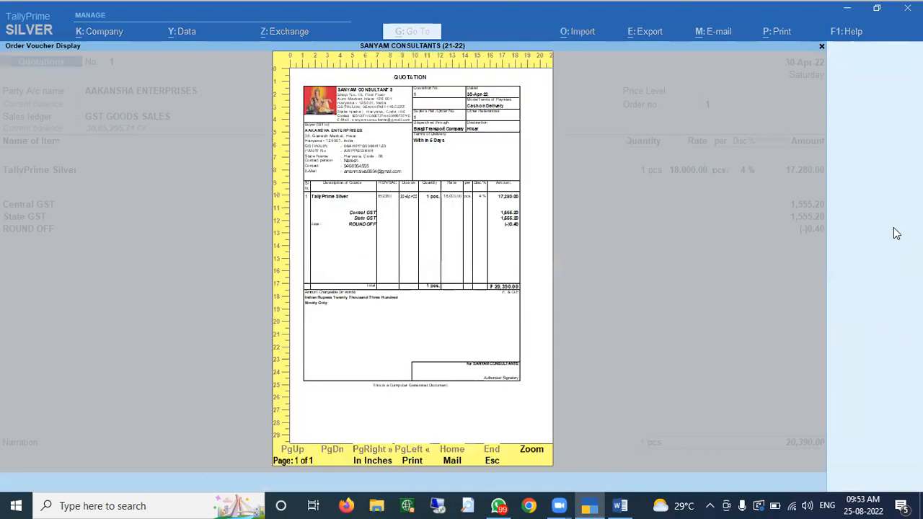
key(alt+z)
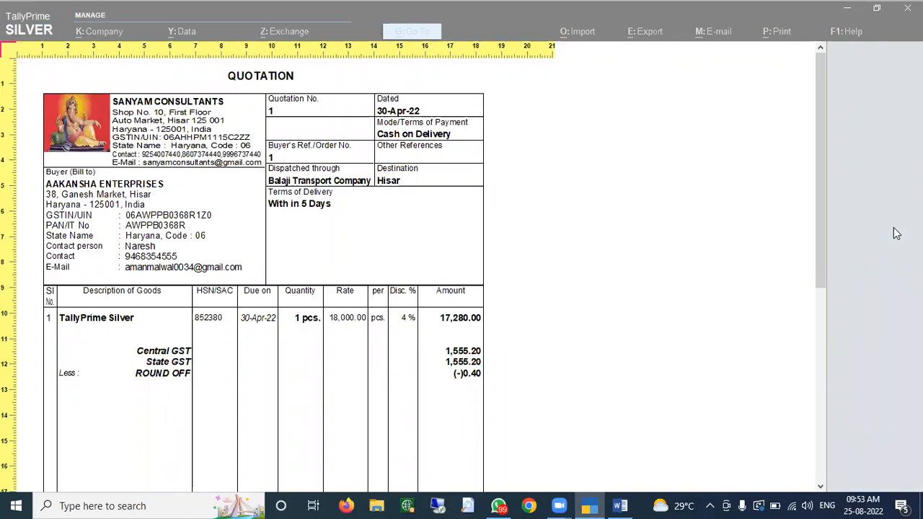
key(Down)
key(Down)
key(Down)
key(Down)
key(Down)
key(Down)
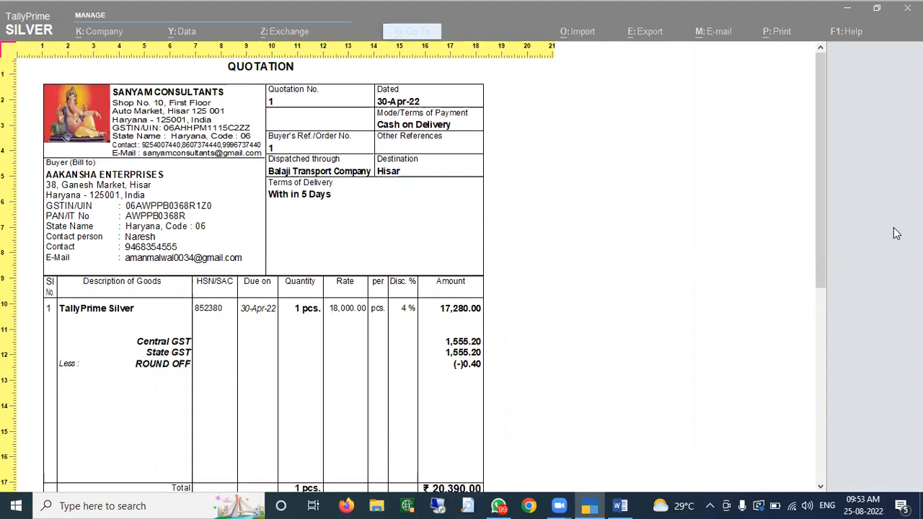
key(Down)
key(Down)
key(Down)
key(Down)
key(Down)
key(Down)
key(Down)
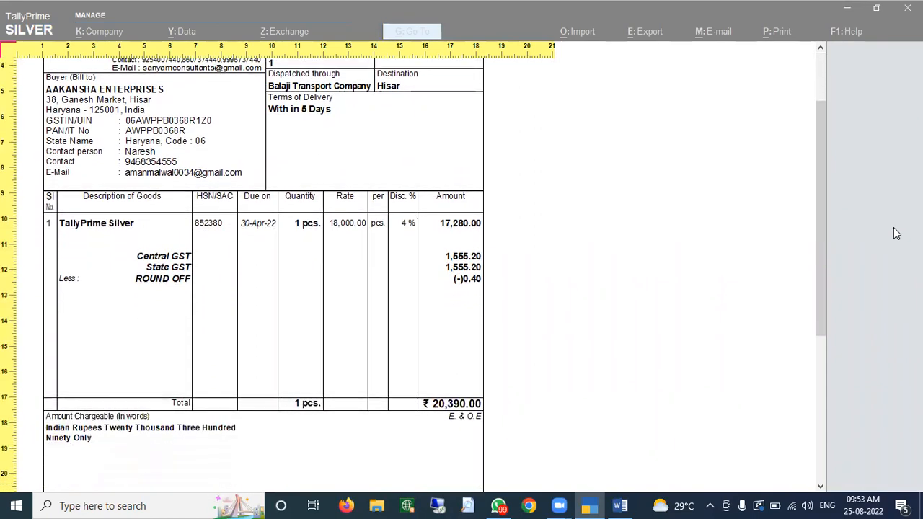
key(Down)
key(Down)
key(Down)
key(Down)
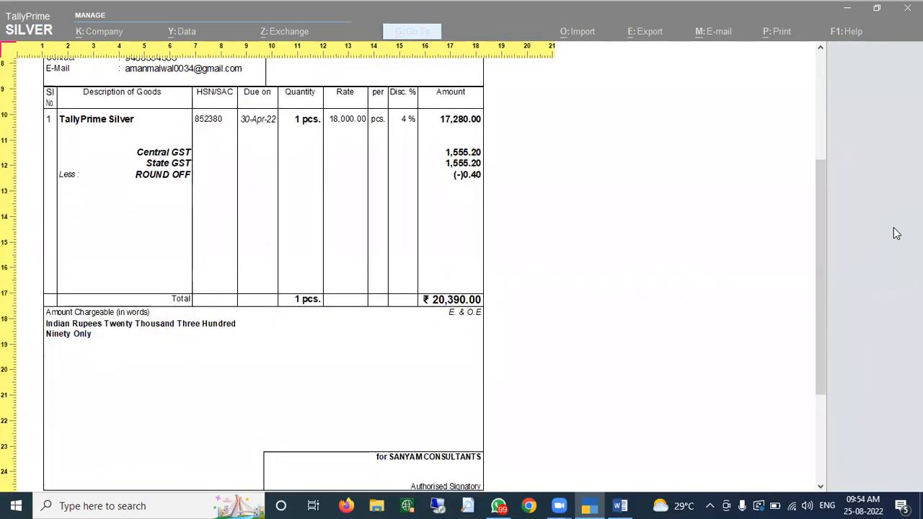
key(Up)
key(Up)
key(Up)
key(Up)
key(Up)
key(Up)
key(Up)
key(Up)
key(Up)
key(Up)
key(Up)
key(Up)
key(Up)
key(Up)
key(Escape)
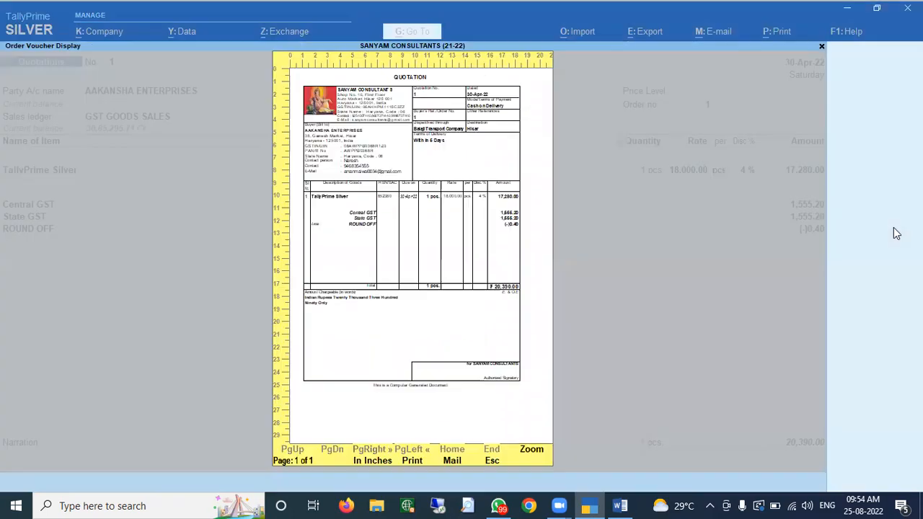
key(Escape)
key(Left)
- Open the full print configuration and turn on Show GST Rate
key(Return)
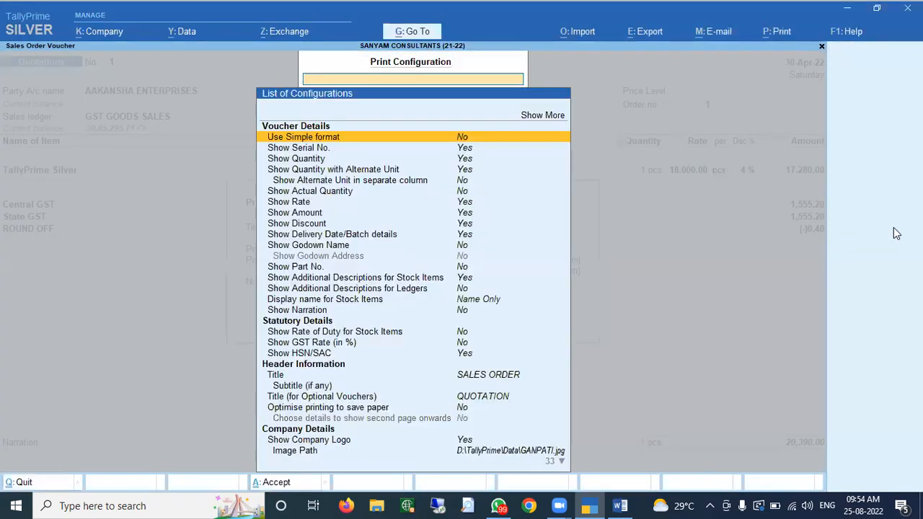
key(Up)
key(Return)
key(Down)
key(Down)
key(Down)
key(Down)
key(Down)
key(Down)
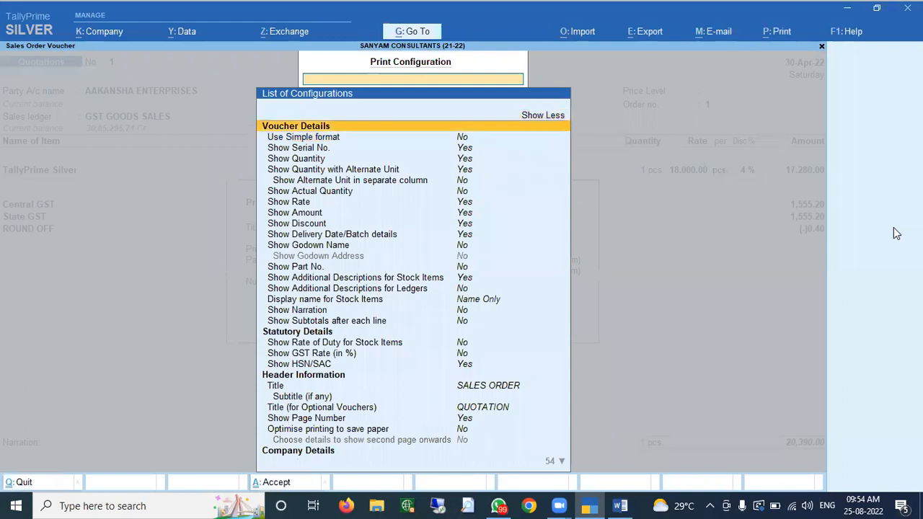
key(Down)
key(Down)
key(Down)
key(Down)
key(Down)
key(Down)
key(Down)
key(Down)
key(Down)
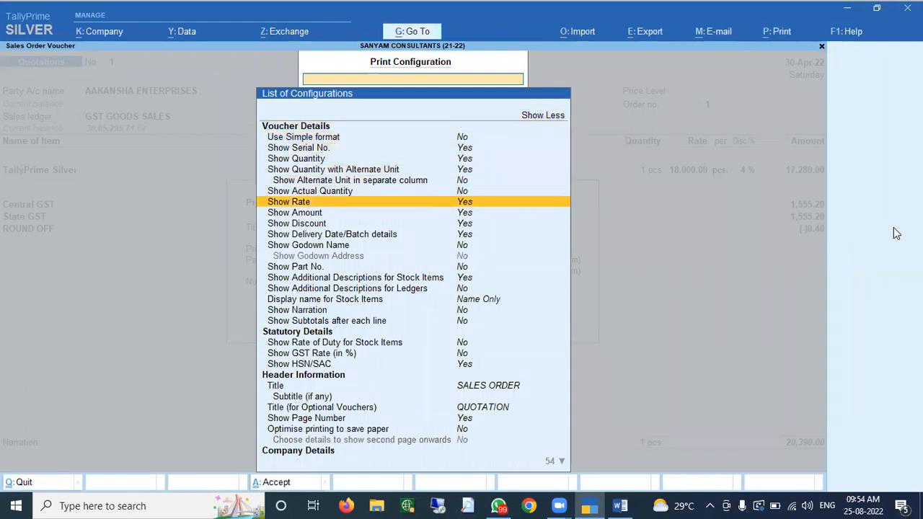
key(Down)
key(Down)
key(Down)
key(Down)
key(Down)
key(Down)
key(Down)
key(Down)
key(Down)
key(Down)
key(Down)
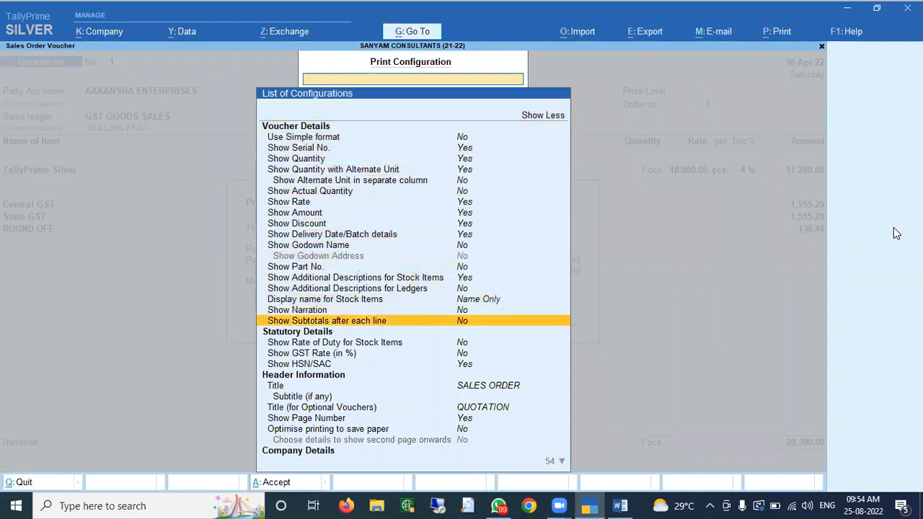
key(Down)
key(Down)
key(Up)
key(Up)
key(Up)
key(Up)
key(Up)
key(Up)
key(Return)
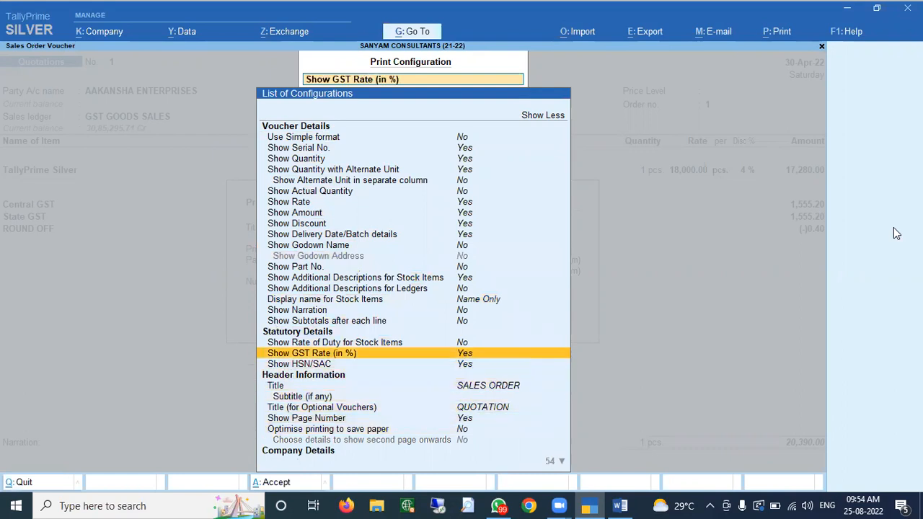
- Set the print's Bank Name to the Kotak Bank account
key(Down)
key(Down)
key(Down)
key(Down)
key(Down)
key(Down)
key(Down)
key(Down)
key(Down)
key(Down)
key(Down)
key(Down)
key(Down)
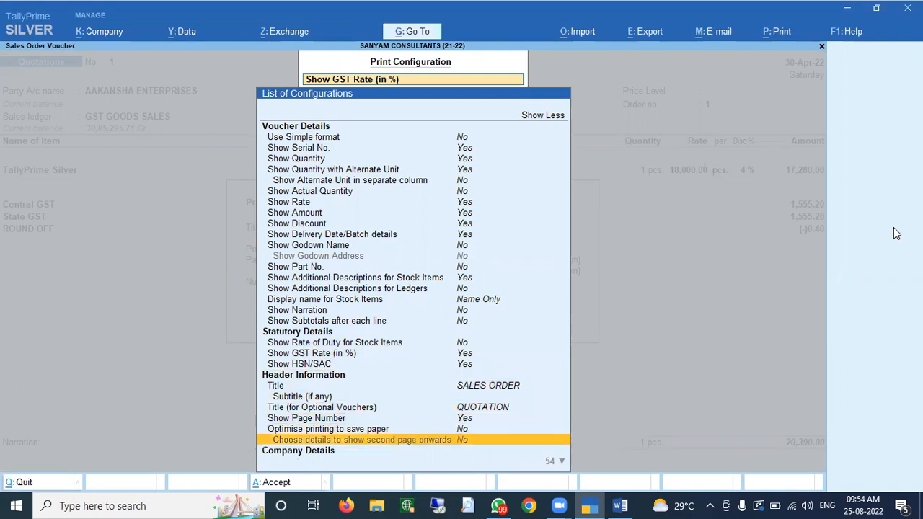
key(Down)
key(Down)
key(Down)
key(Down)
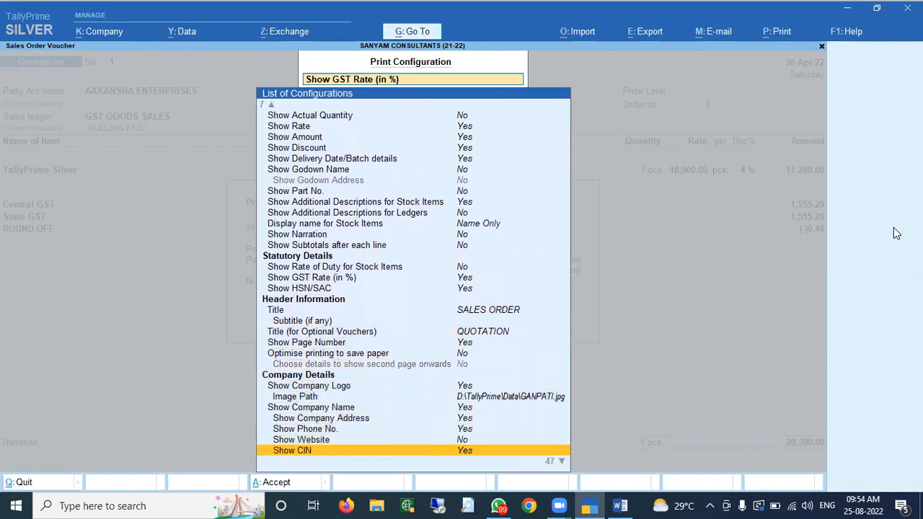
key(Up)
key(Up)
key(Up)
key(Up)
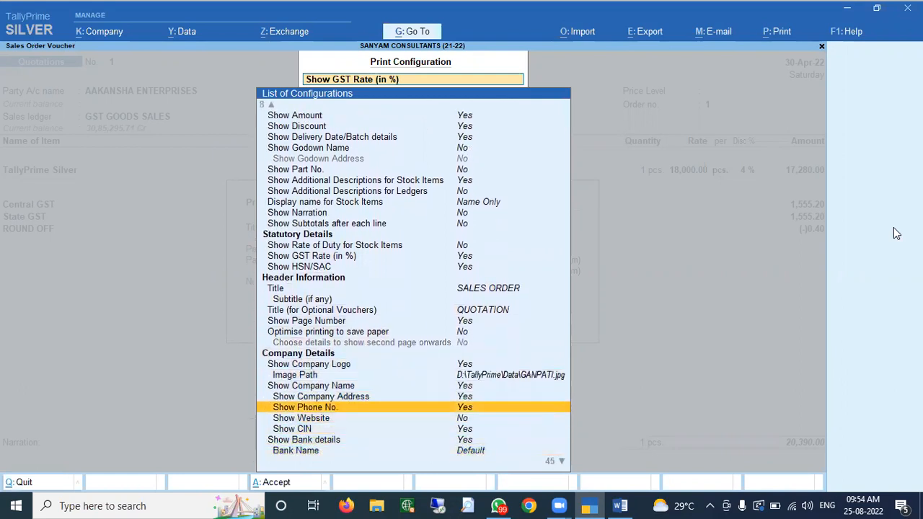
key(Down)
key(Down)
key(Down)
key(Down)
key(Down)
key(Down)
key(Down)
key(Down)
key(Down)
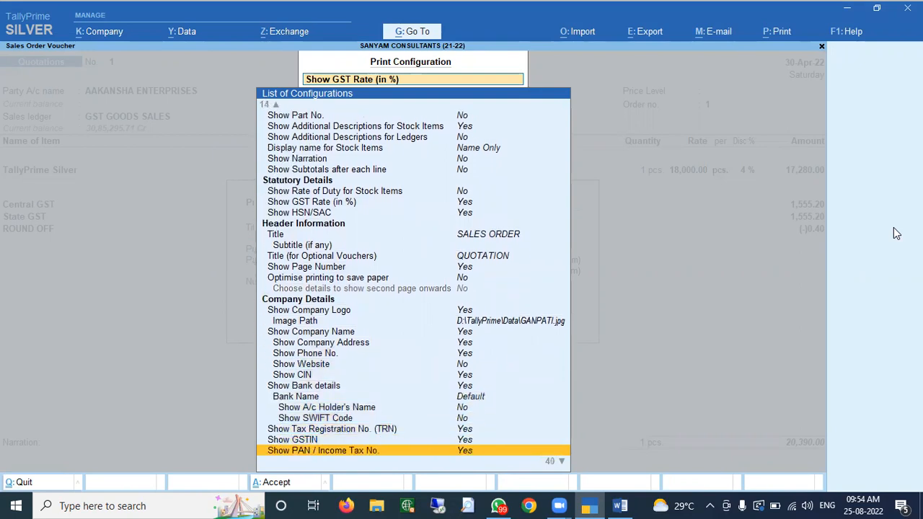
key(Up)
key(Up)
key(Up)
key(Up)
key(Up)
key(Return)
key(Down)
key(Down)
key(Return)
key(Down)
key(Down)
key(Down)
key(Down)
key(Down)
key(Down)
key(Down)
key(Down)
key(Down)
- Set the normal Sales Order height to 12 inches and the widths to 8.50 inches
key(Down)
key(Down)
key(Down)
key(Down)
key(Down)
key(Down)
key(Down)
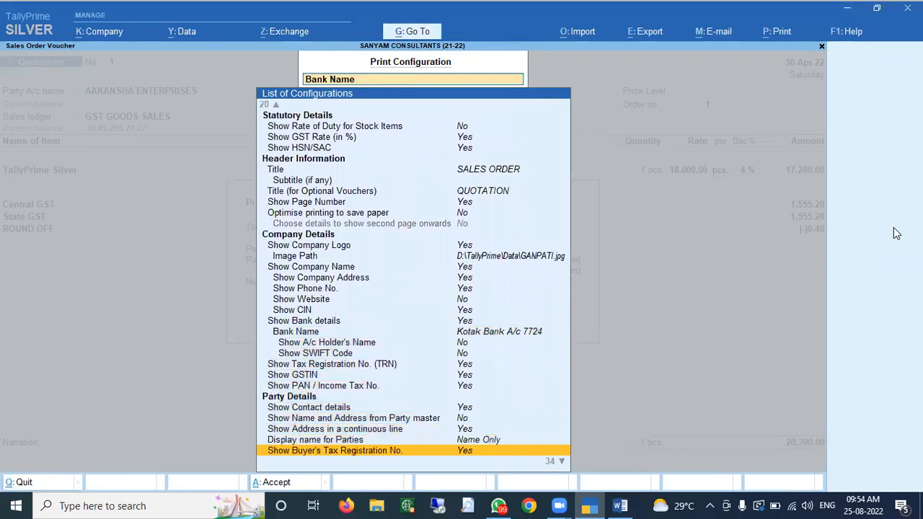
key(Down)
key(Down)
key(Down)
key(Down)
key(Down)
key(Down)
key(Down)
key(Down)
key(Down)
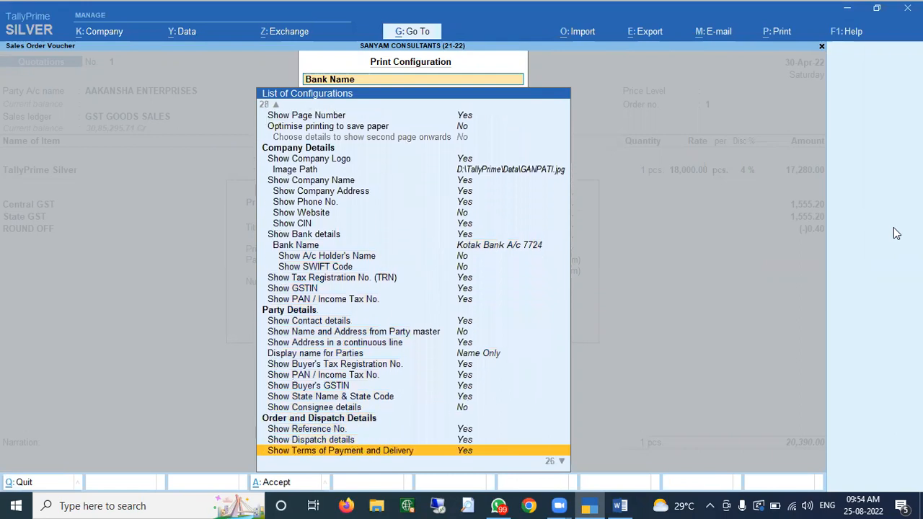
key(Down)
key(Down)
key(Down)
key(Down)
key(Down)
key(Down)
key(Down)
key(Down)
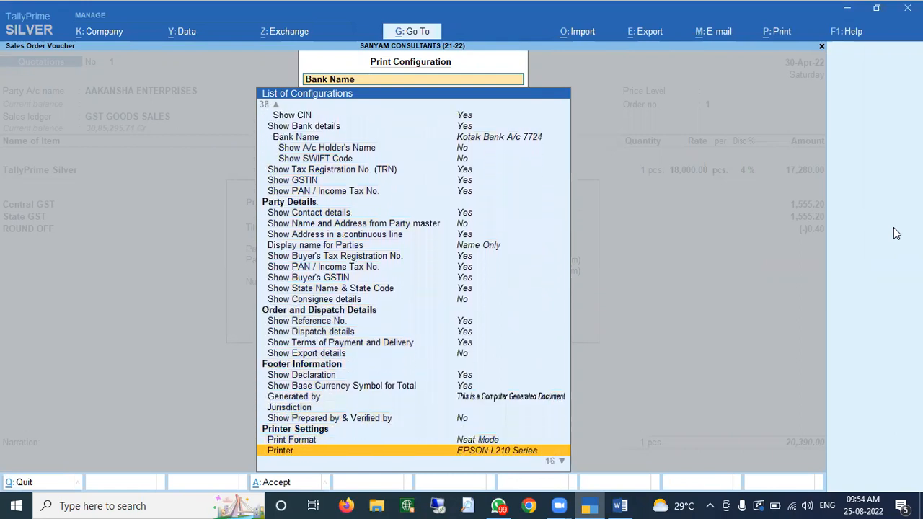
key(Down)
key(Down)
key(Down)
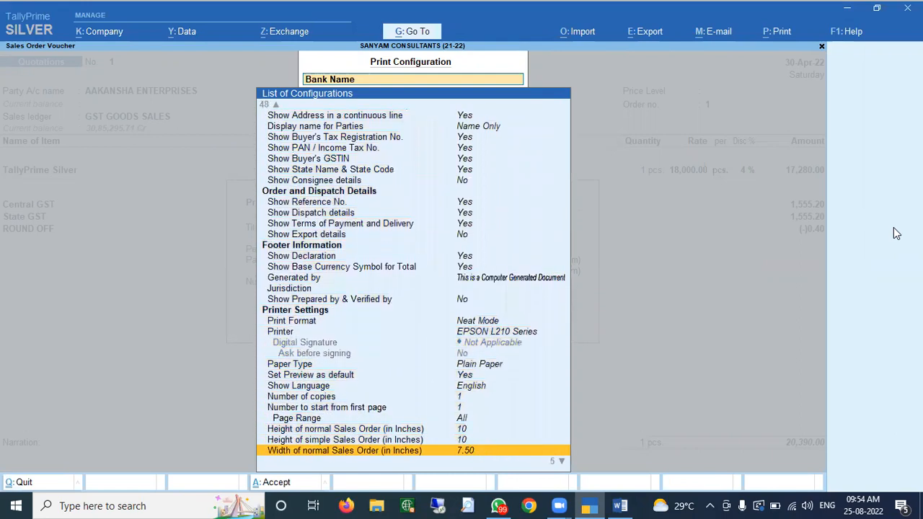
key(Down)
key(Up)
key(Up)
key(Up)
key(Up)
key(Return)
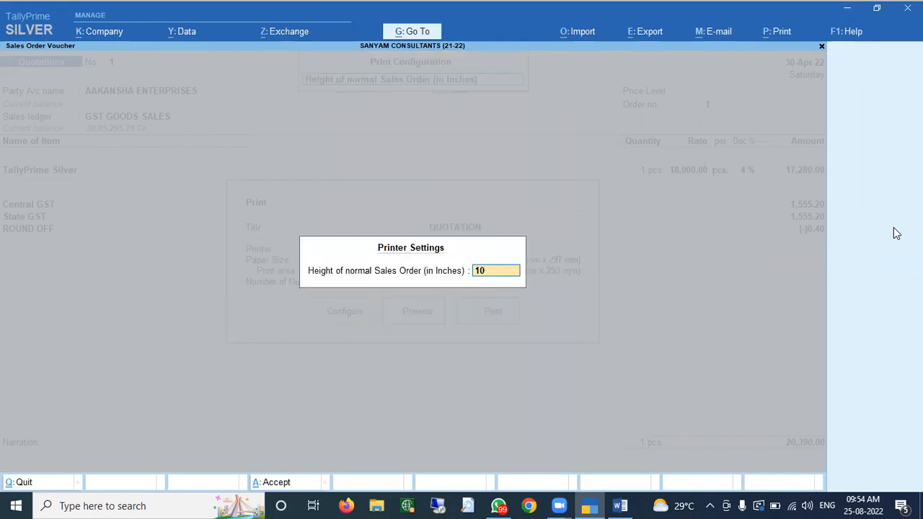
key(Return)
key(Down)
key(Down)
key(Down)
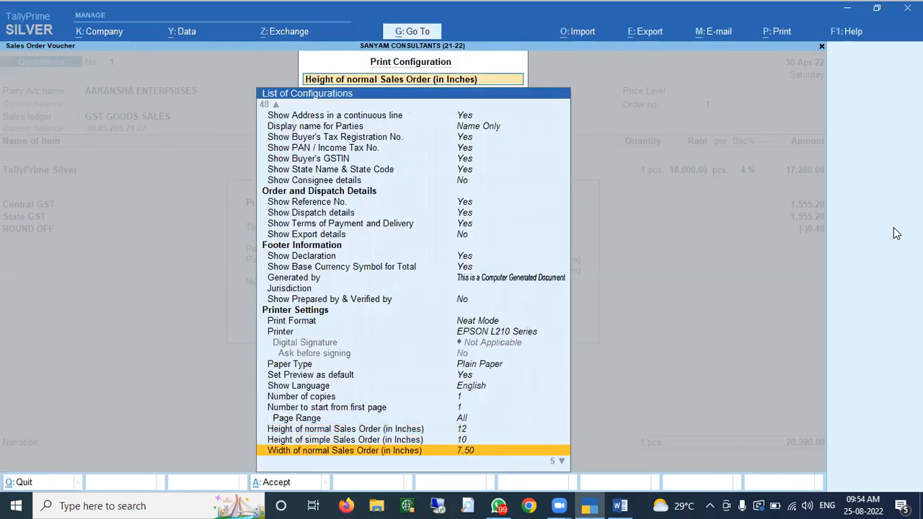
key(Return)
text(8)
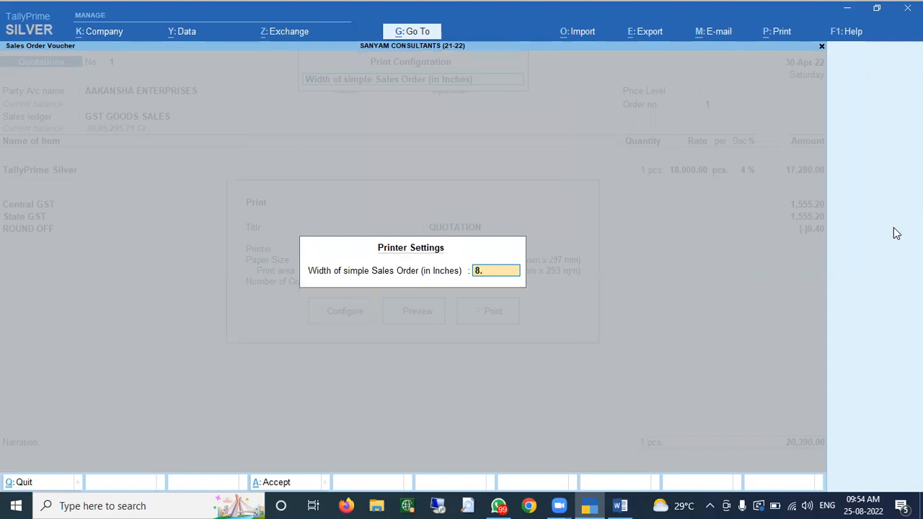
text(.5)
key(Return)
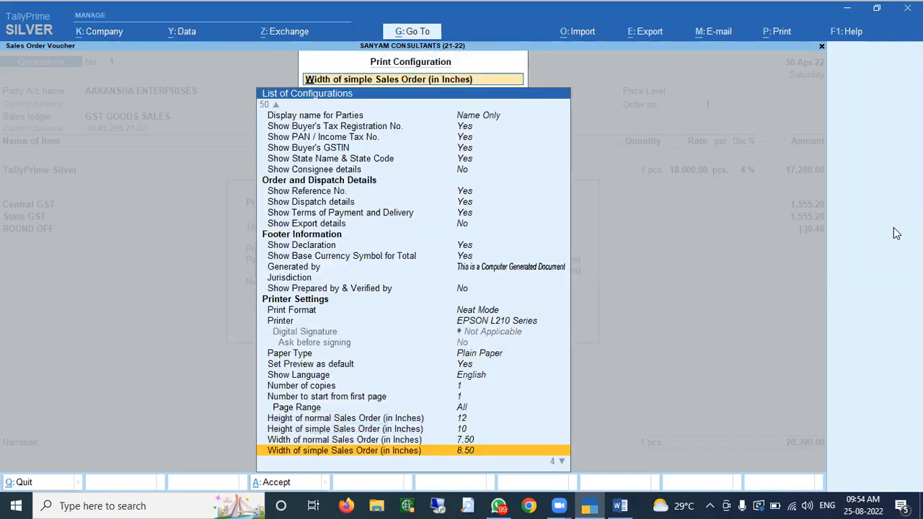
key(Up)
key(Return)
text(8.5)
key(Return)
- Close the settings and preview the reconfigured quotation
key(Escape)
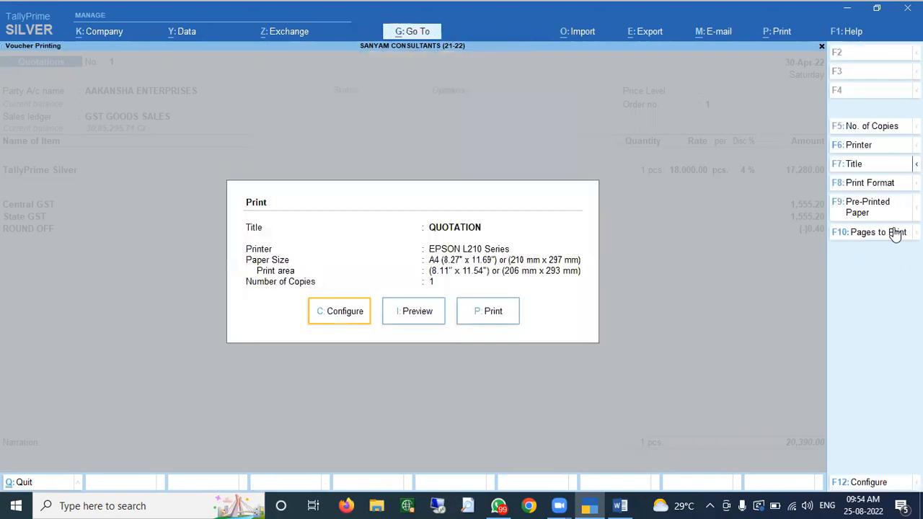
key(Right)
key(Return)
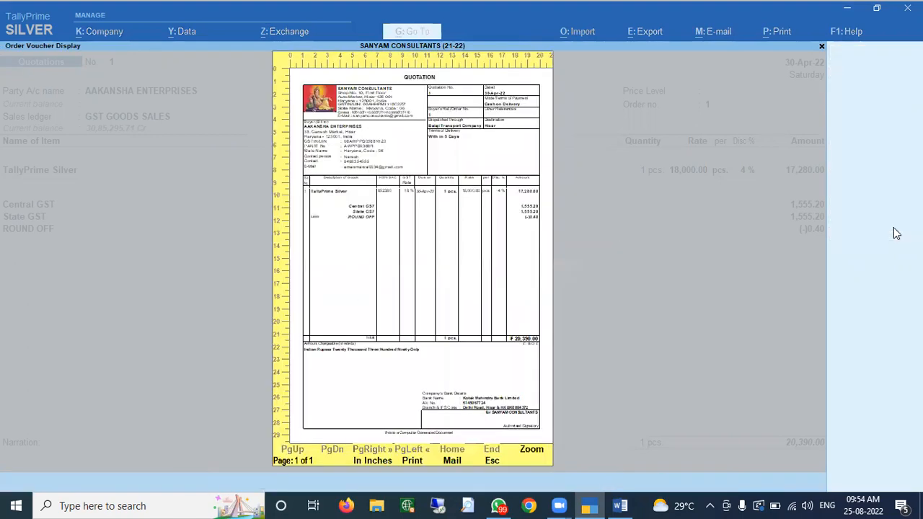
- Review the quotation preview at full width, then close it back to the Print screen
key(alt+z)
scroll(896, 233, down, 5)
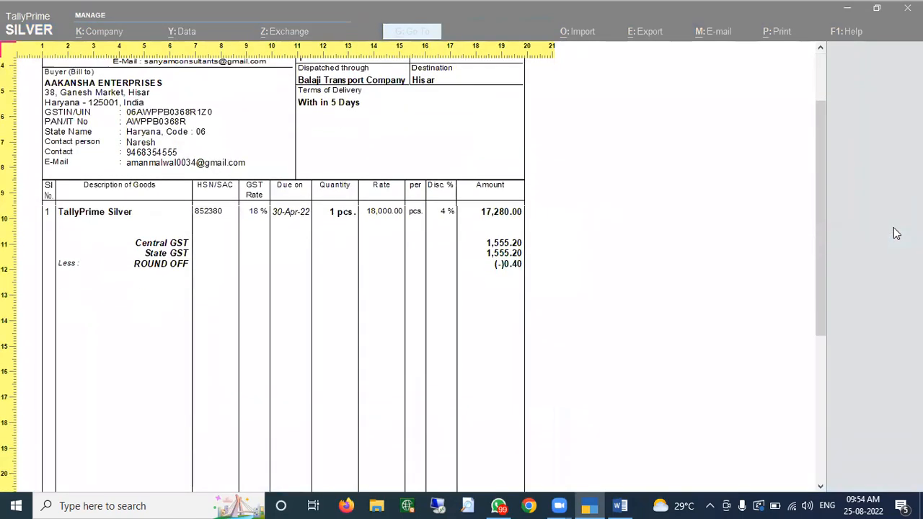
scroll(896, 232, down, 2)
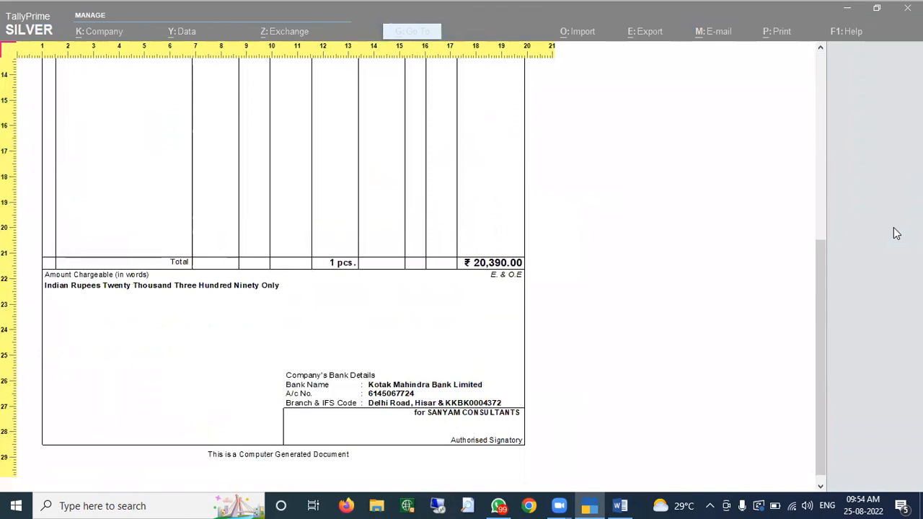
scroll(896, 233, up, 7)
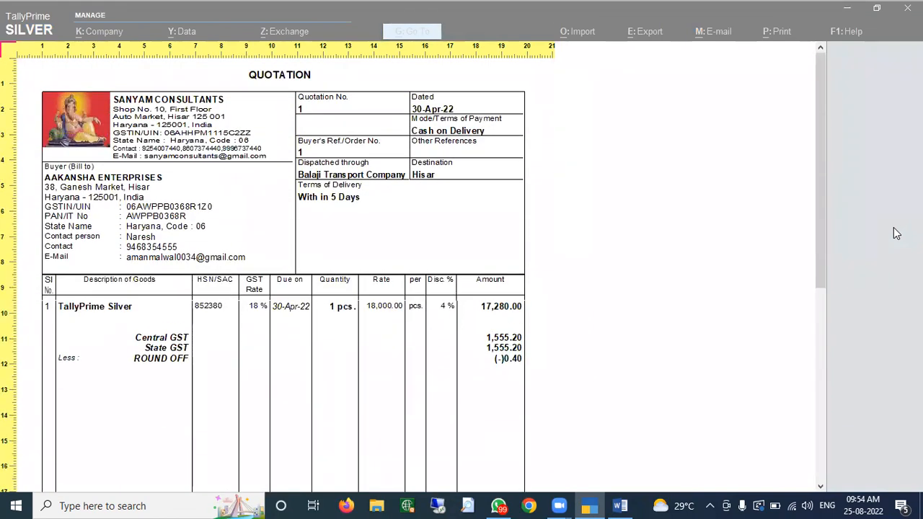
key(Escape)
key(Escape)
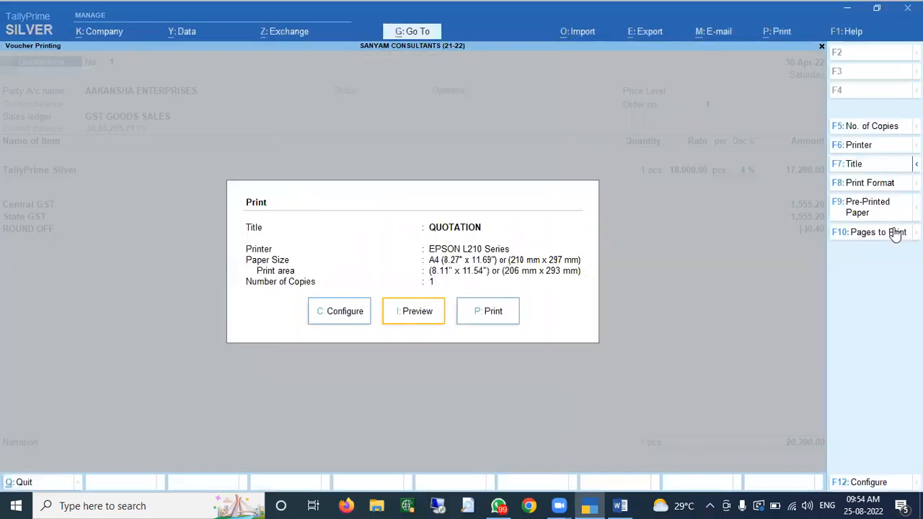
- Quit the quotation printing, browse the Day Book entries and return to Gateway of Tally
key(Escape)
key(y)
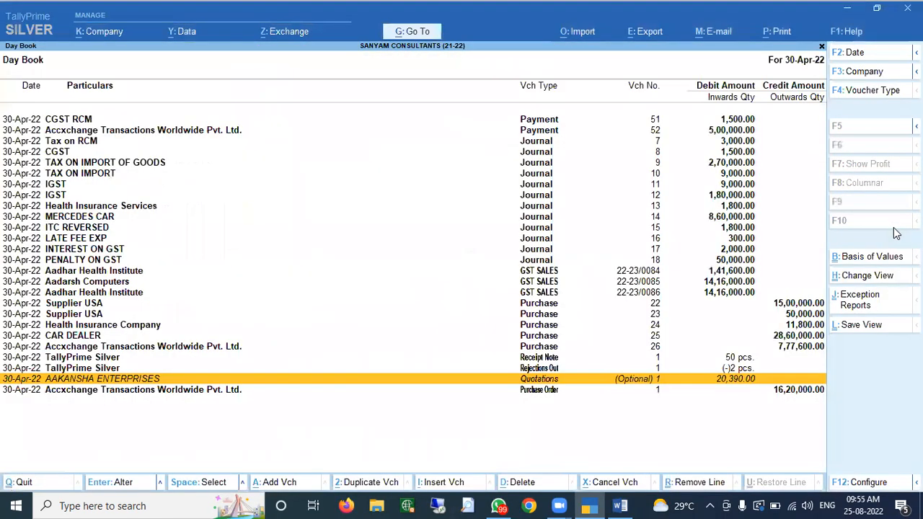
key(Down)
key(Up)
key(Up)
key(Up)
key(Down)
key(Down)
key(Down)
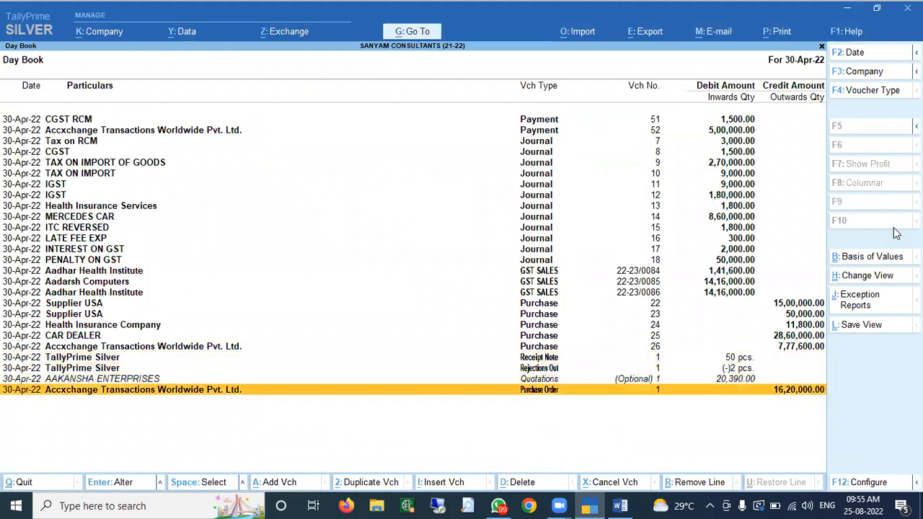
key(Escape)
key(Escape)
key(Escape)
key(Escape)
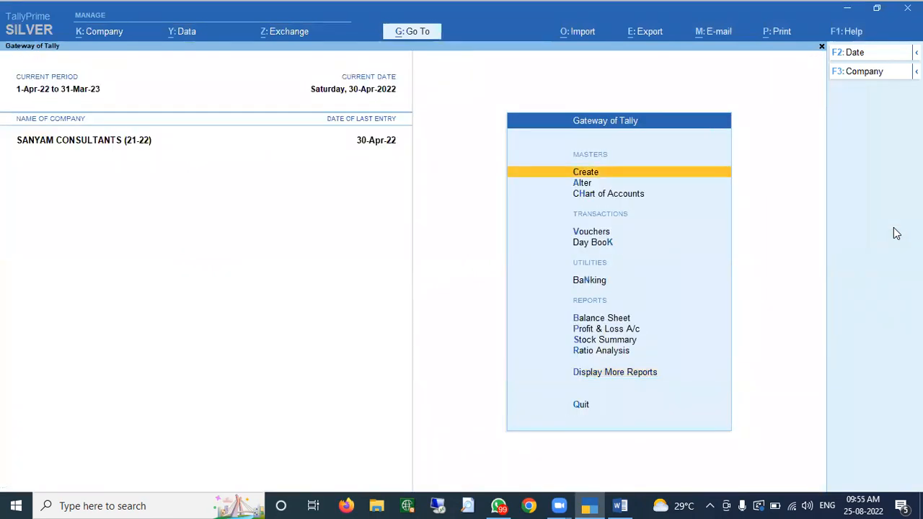
- Start a new Sales Order voucher, No. 1 dated 30-Apr-22
key(Down)
key(Down)
key(Down)
key(Return)
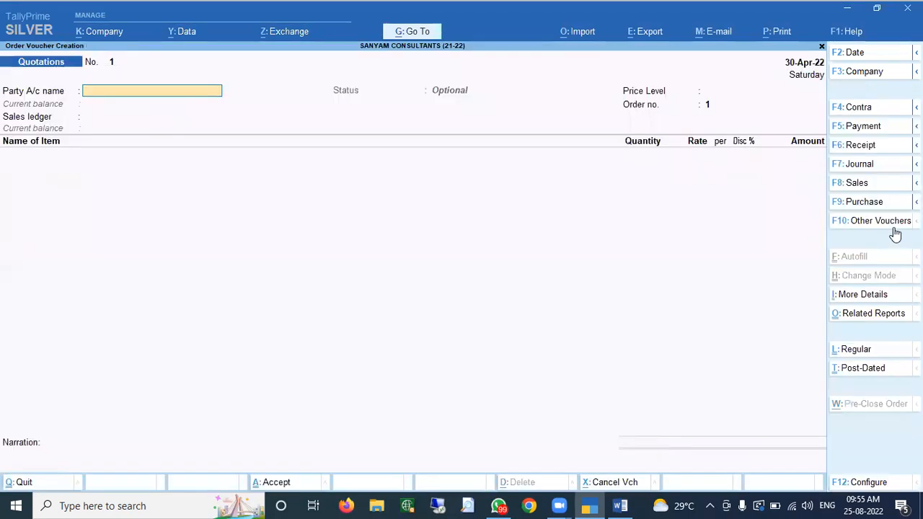
key(ctrl)
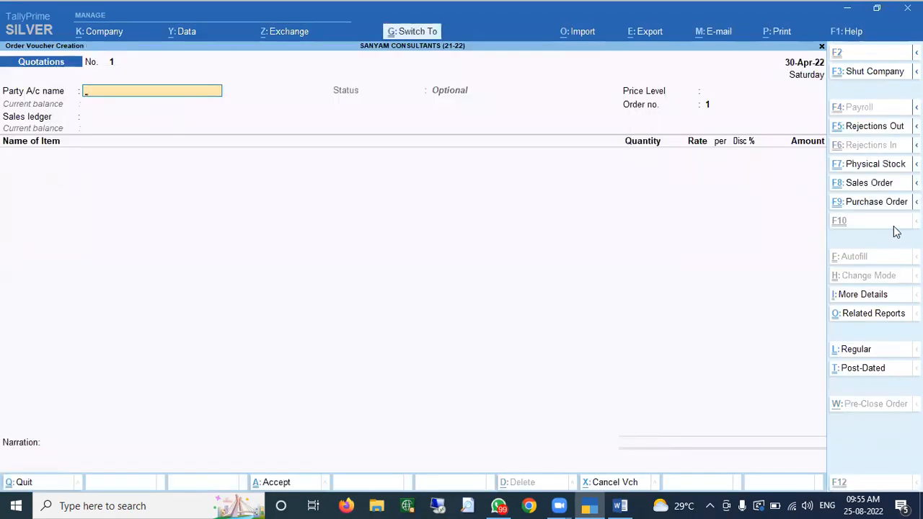
key(ctrl+F8)
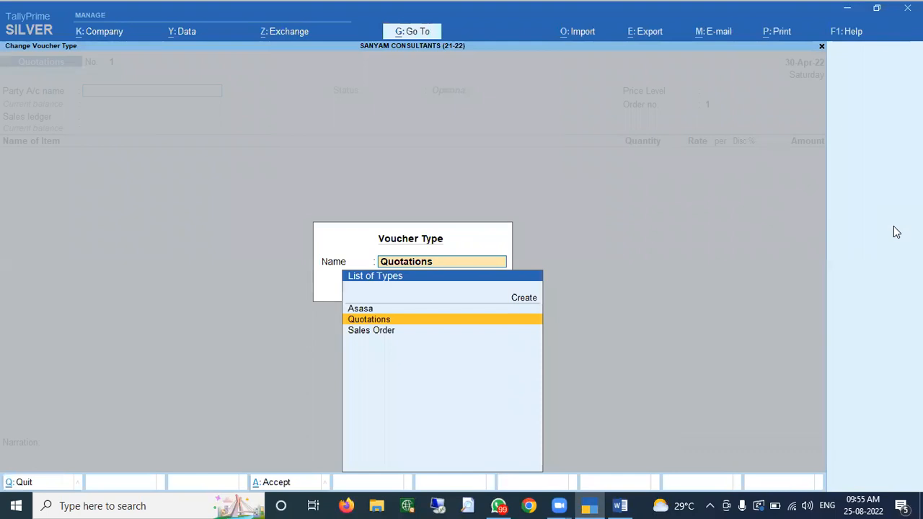
key(Down)
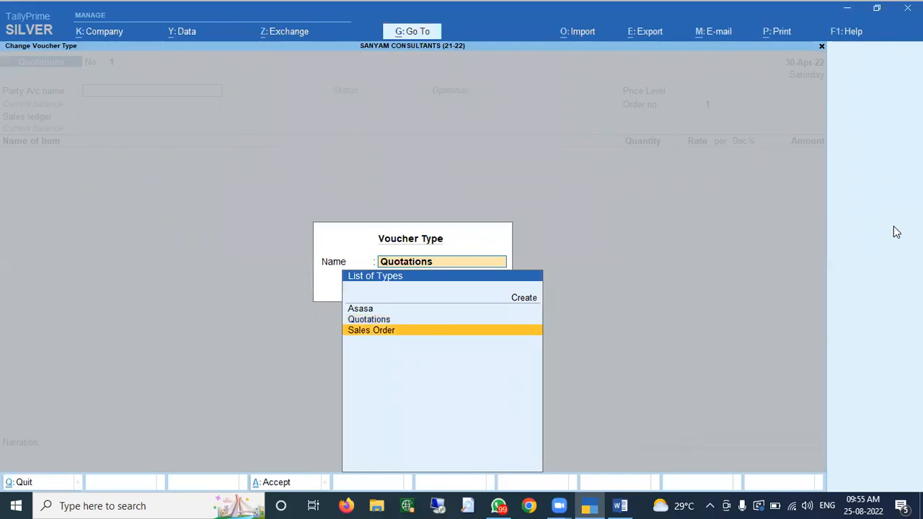
key(Return)
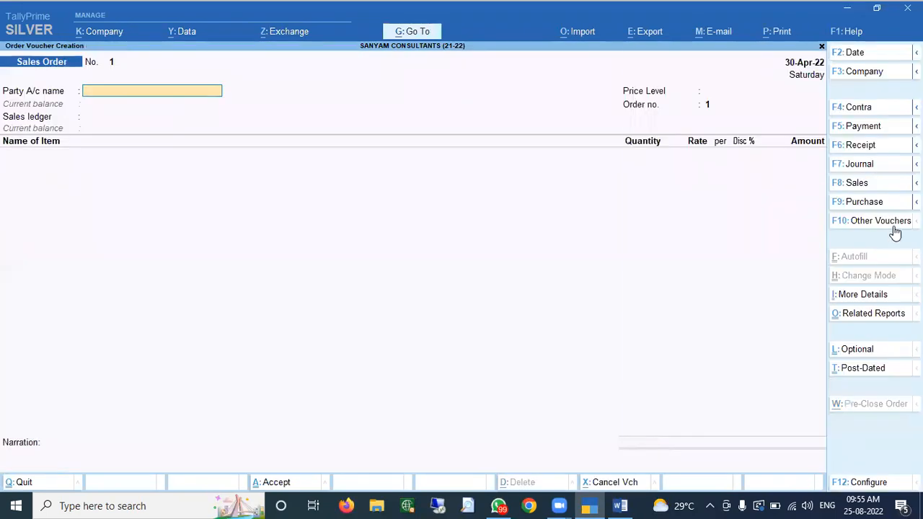
- Pick AAKANSHA ENTERPRISES as party and enter payment terms 'Cash with in 7 Days'
text(Aka)
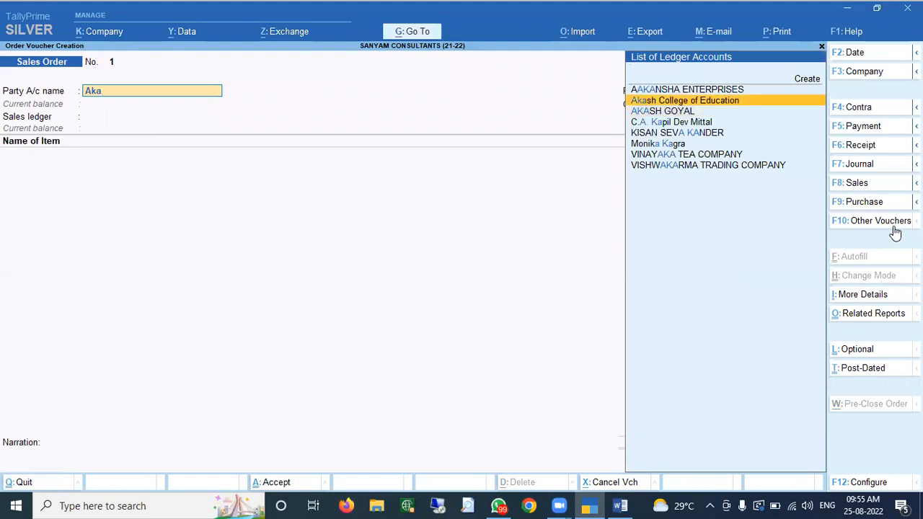
key(Up)
key(Return)
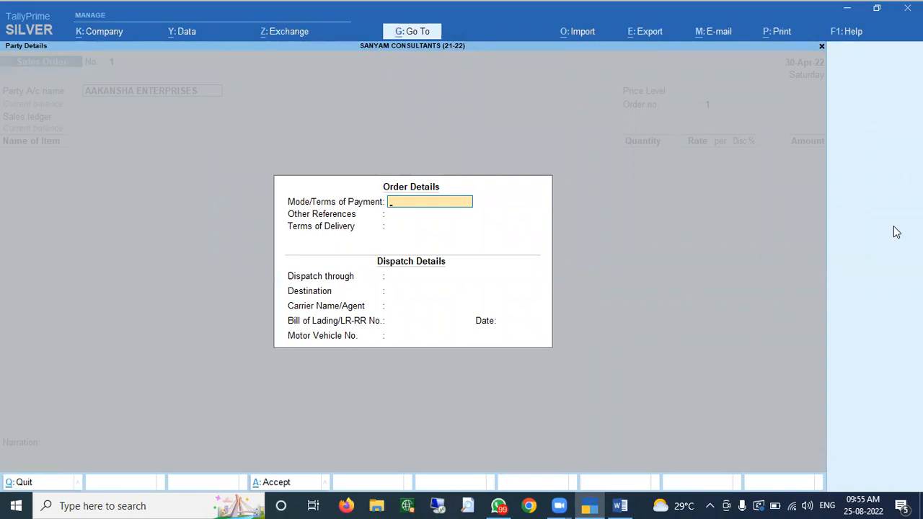
text(Cash with in 7 dyas)
key(BackSpace)
key(BackSpace)
key(BackSpace)
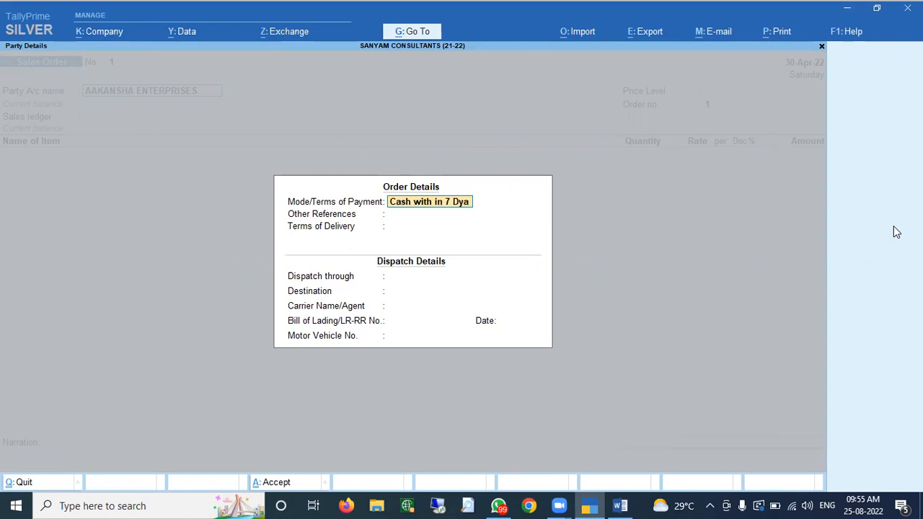
key(BackSpace)
text(Days)
- Enter 'With in A Week' as the Terms of Delivery
key(Return)
key(Return)
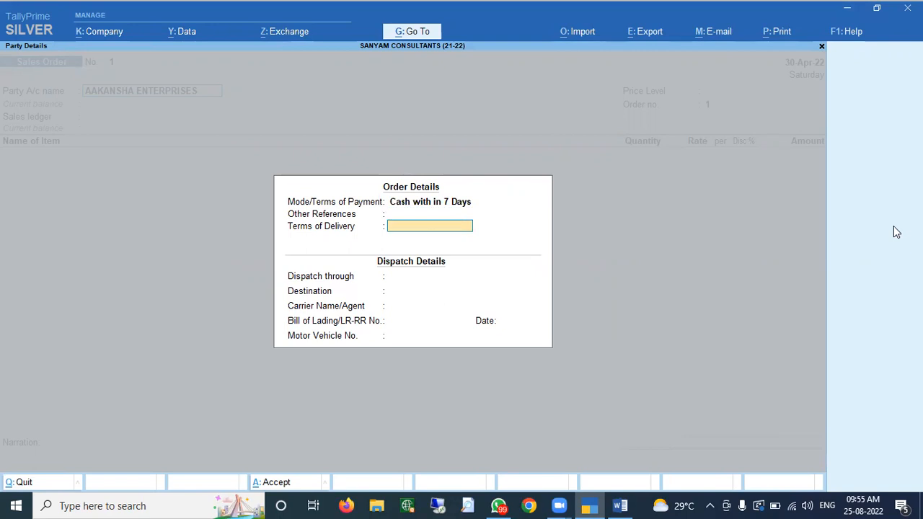
text(With in A Week)
key(Return)
key(BackSpace)
key(BackSpace)
key(BackSpace)
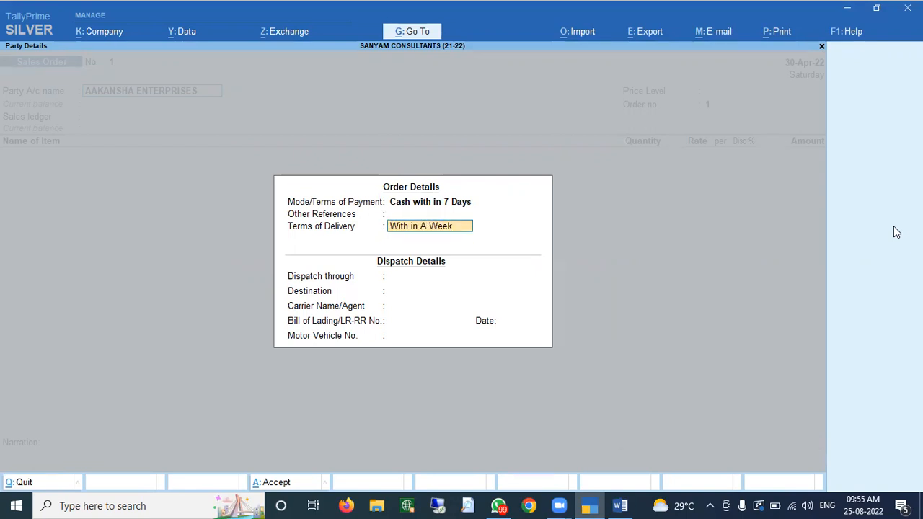
key(Return)
key(Return)
key(Return)
key(Return)
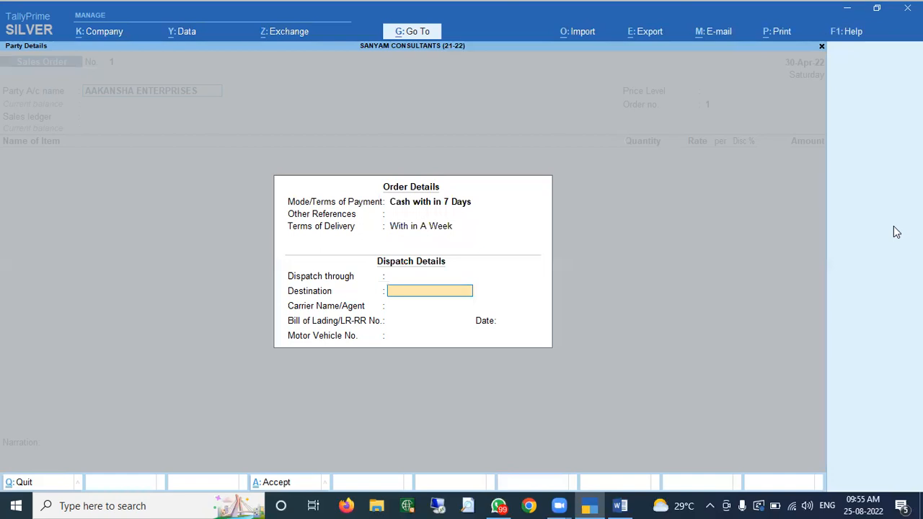
- Type 'Balaji Transport Company' for Dispatch through, then clear it and skip the remaining dispatch fields
key(BackSpace)
text(Balaji)
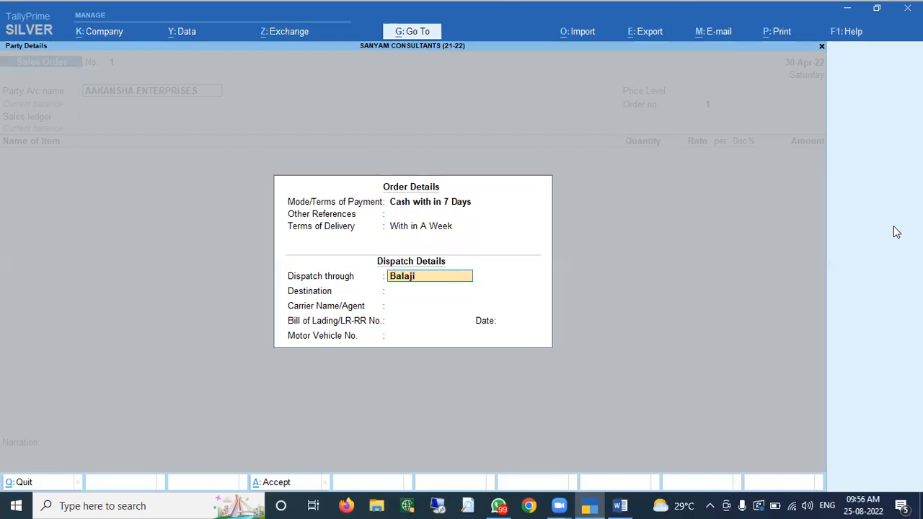
text( Transport Company)
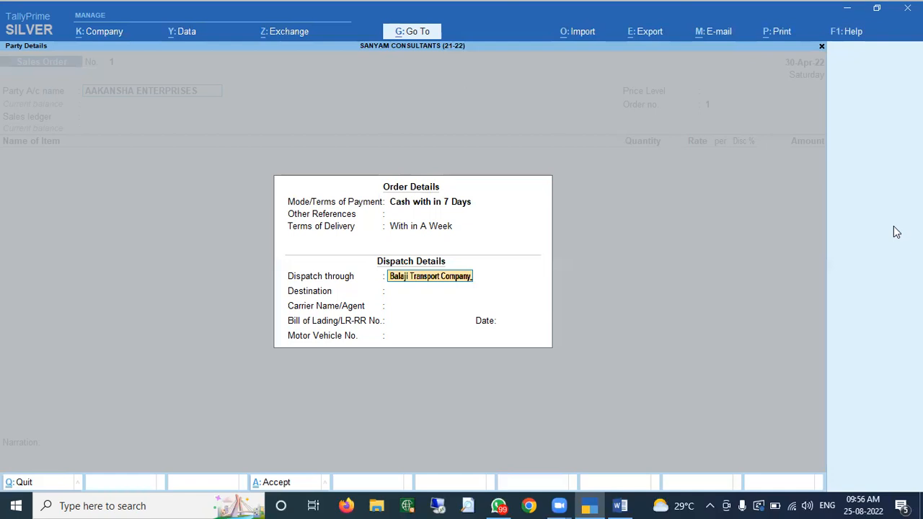
key(Escape)
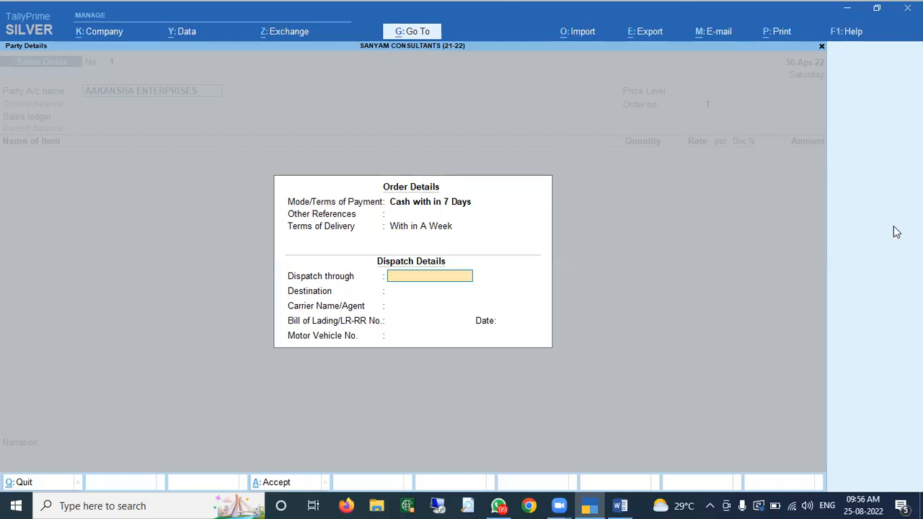
key(Return)
key(Return)
key(Return)
key(Return)
key(Return)
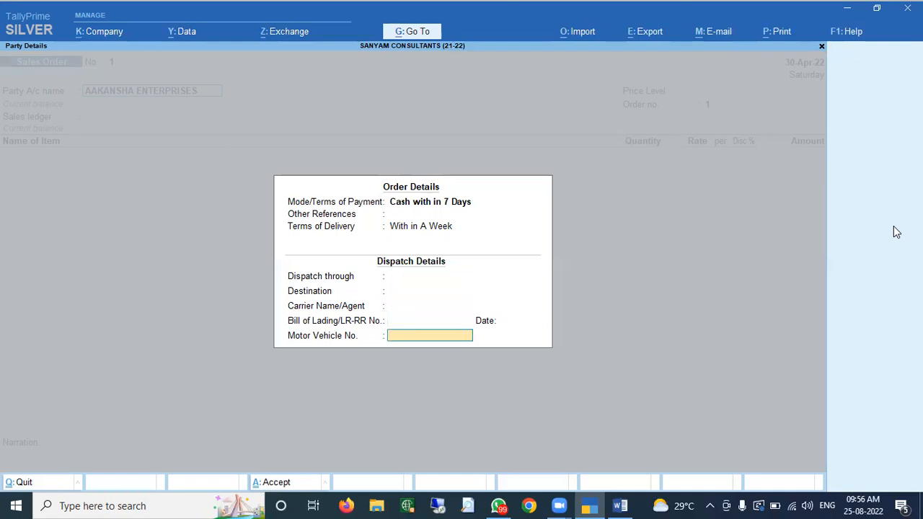
key(Return)
key(Return)
key(Return)
key(Return)
key(Return)
key(Return)
key(Return)
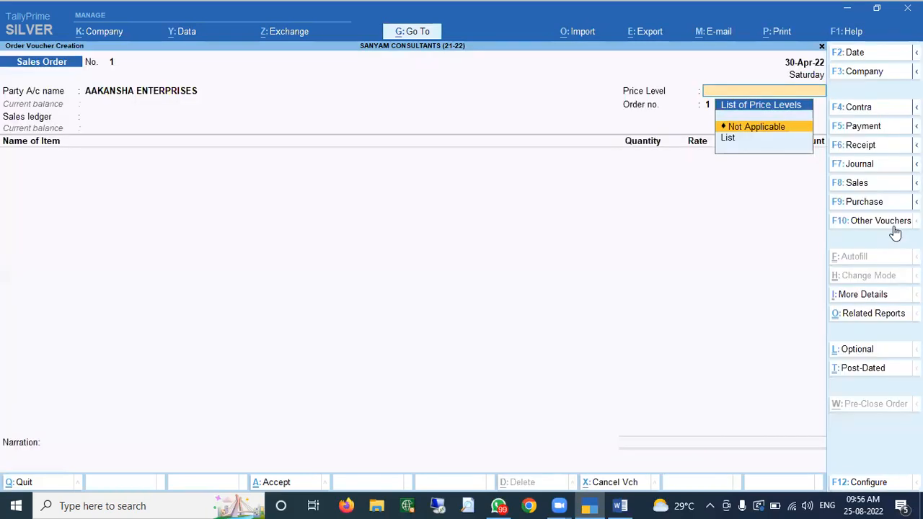
- Accept Not Applicable price level and set GST GOODS SALES as the sales ledger on Sales Order No. 1
key(Return)
key(Return)
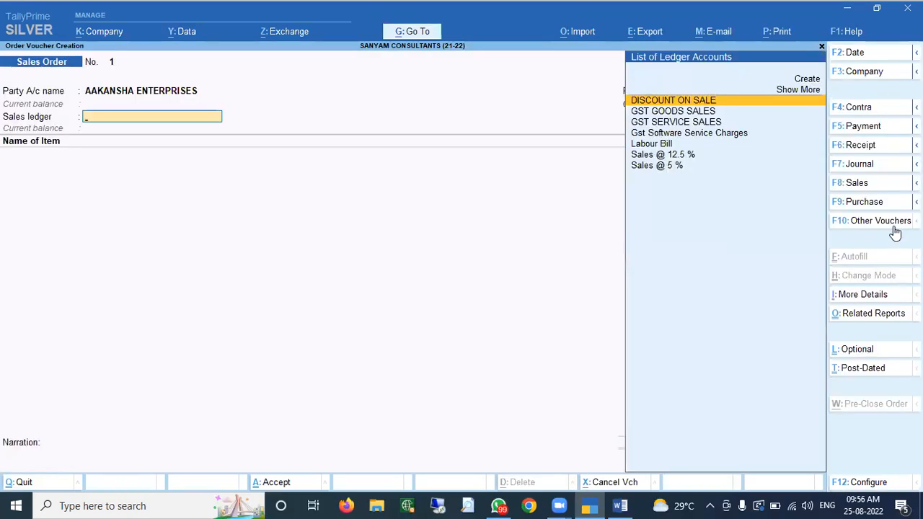
key(Down)
key(Down)
key(Up)
key(Return)
key(Return)
key(ctrl+a)
key(Page_Up)
key(Return)
key(Return)
key(Return)
key(Return)
key(Return)
key(Return)
key(Return)
key(Return)
key(Return)
key(Return)
key(Return)
key(Return)
key(Return)
key(Return)
key(Return)
key(Return)
key(Return)
key(Return)
key(Return)
key(Return)
key(Down)
key(Return)
key(Return)
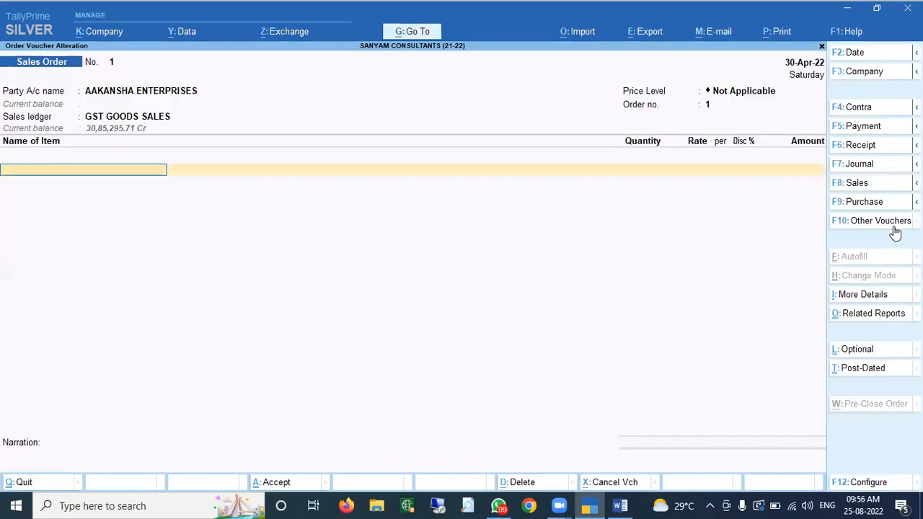
- Add TallyPrime Silver: quantity 1, rate 18,000, discount 4.25%, totalling 17,235.00
text(Silver)
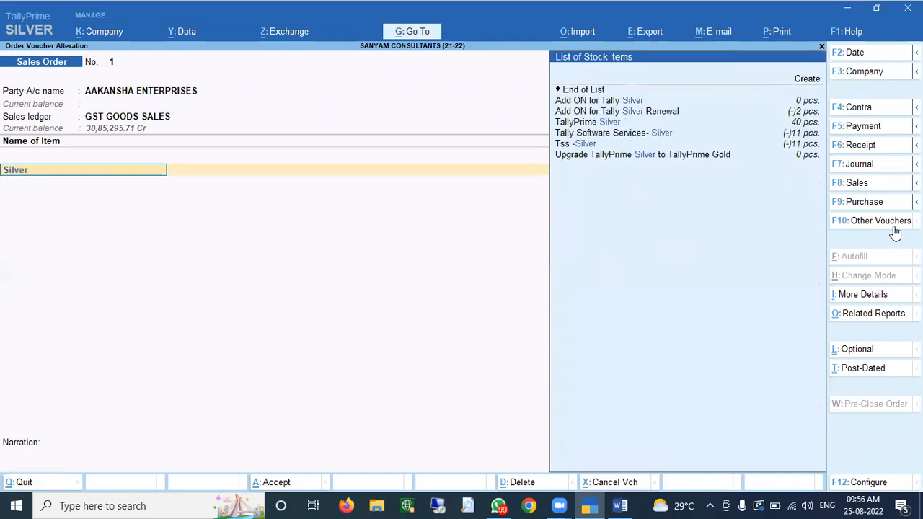
key(Return)
key(Return)
key(Return)
key(Return)
key(Return)
text(1)
key(Return)
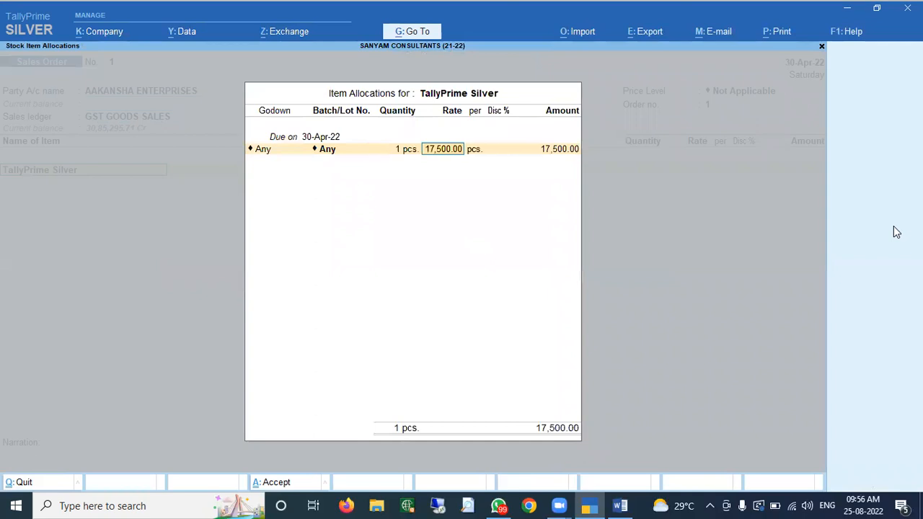
text(18000)
key(Return)
key(Return)
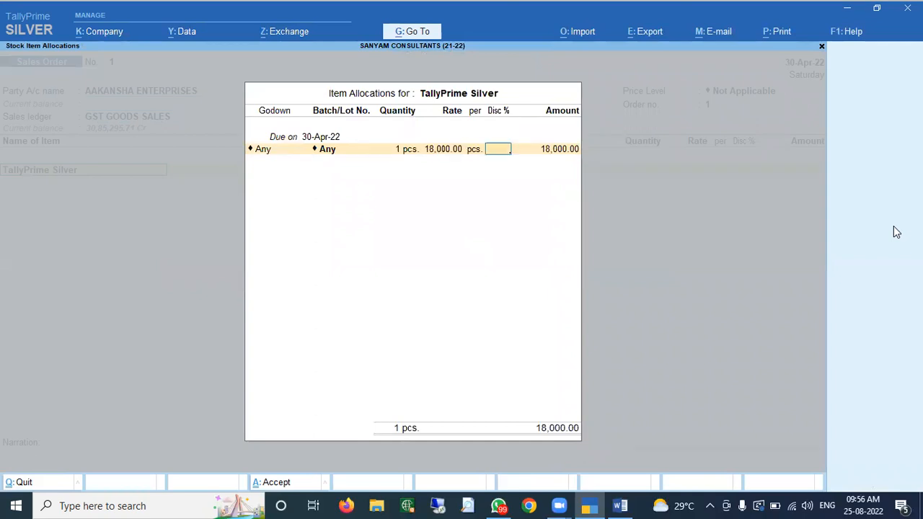
text(4.25)
key(Return)
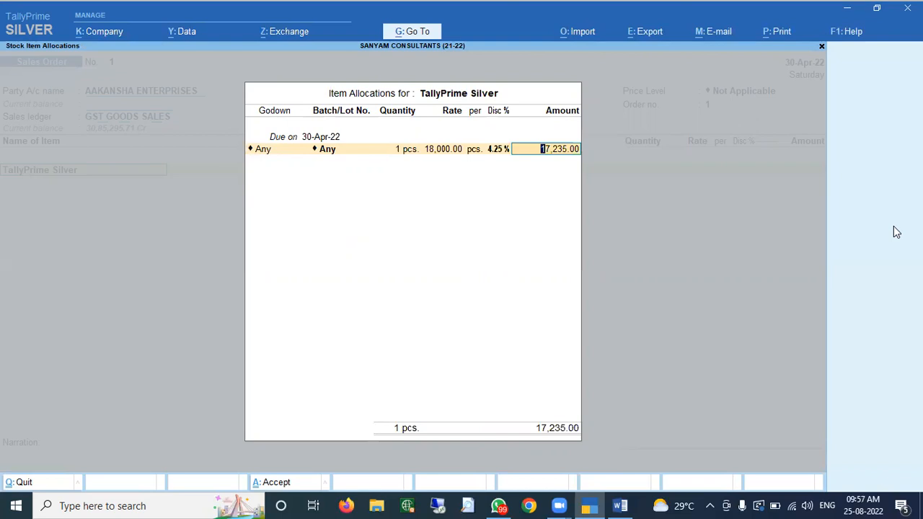
key(Return)
key(Return)
key(Return)
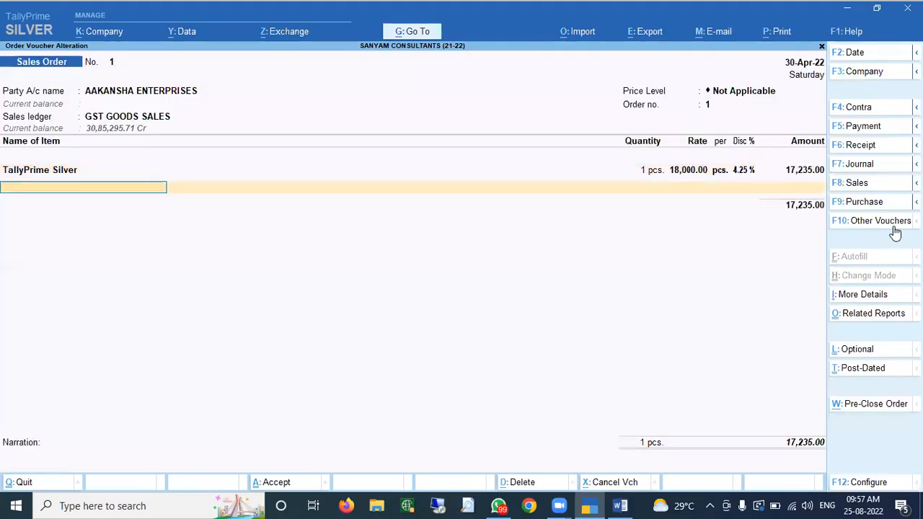
- Add Central GST and State GST ledgers at 1,551.15 each
text(Central GST)
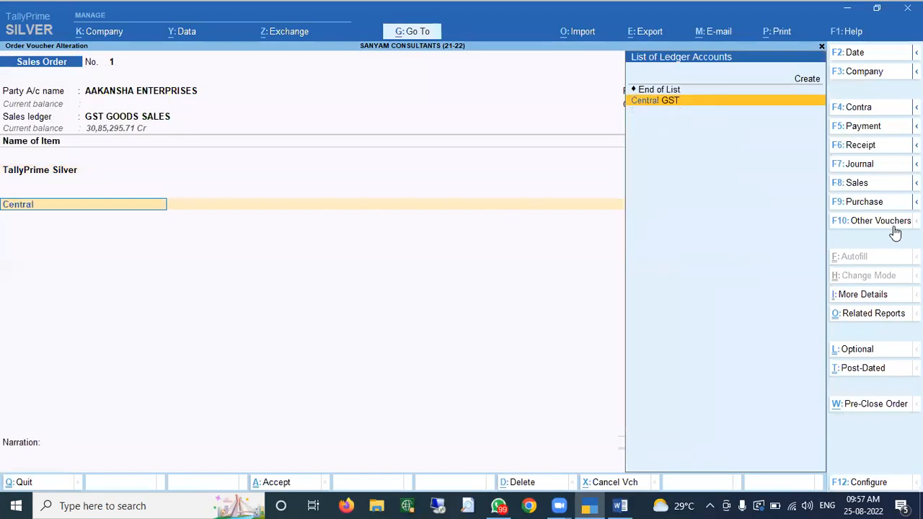
key(Return)
text(State GST)
key(Return)
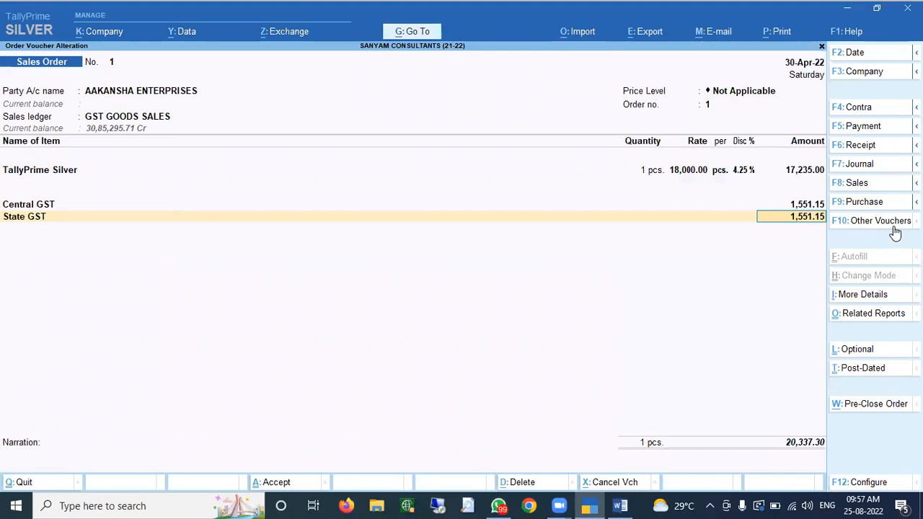
key(Return)
- Add ROUND OFF, saving Sales Order No. 1 at 20,337.00, and return to Gateway of Tally
text(Round)
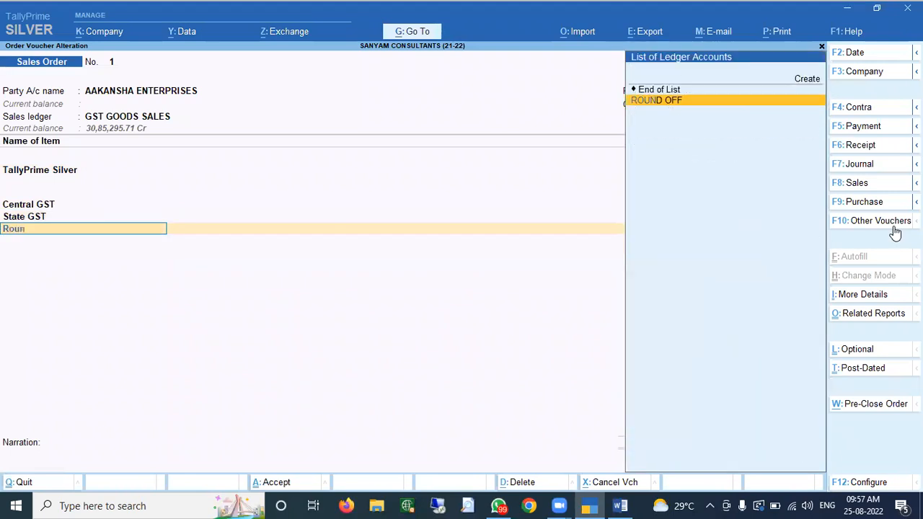
key(Return)
key(Return)
key(Return)
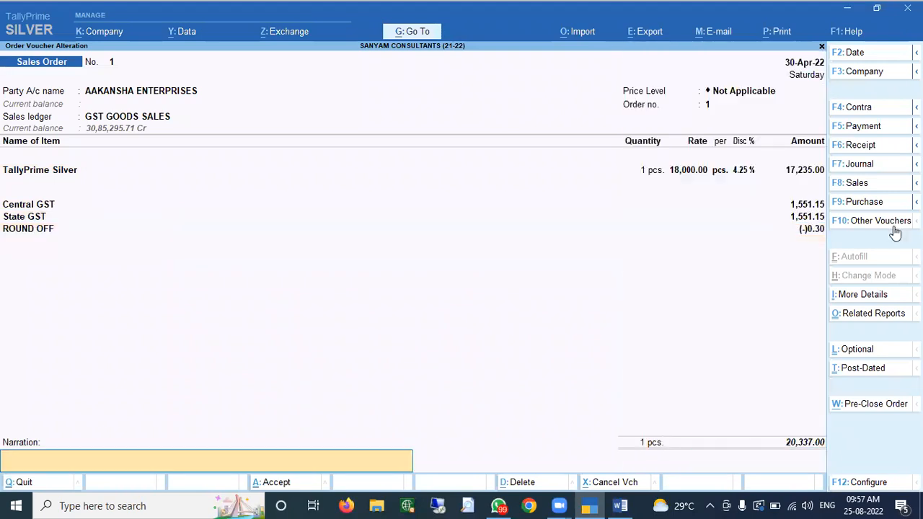
key(Return)
key(Return)
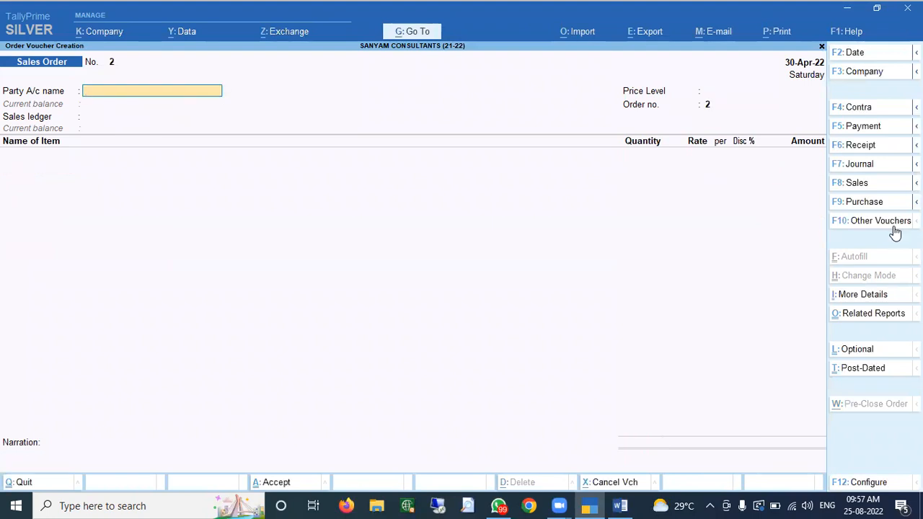
key(Escape)
key(Up)
key(Up)
key(Up)
- Review the AAKANSHA ENTERPRISES ledger vouchers, including the Kotak Bank receipt
text(d)
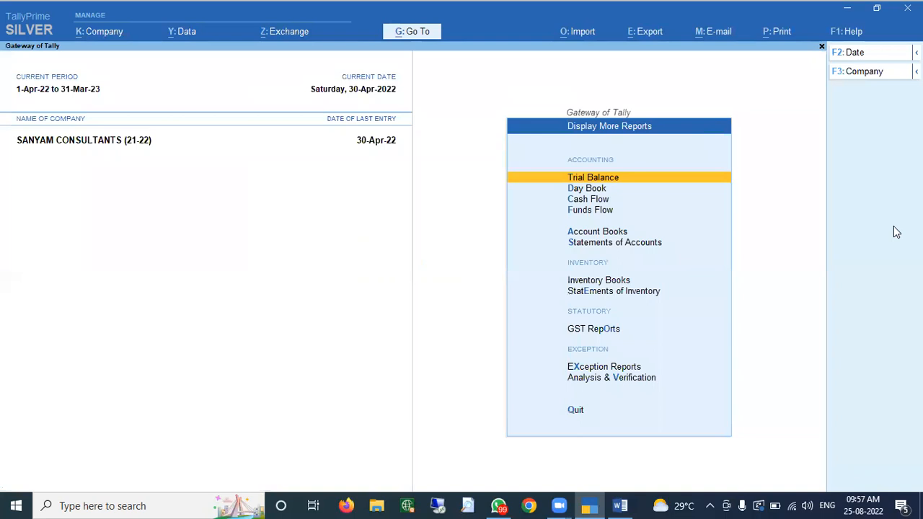
text(alAak)
key(Return)
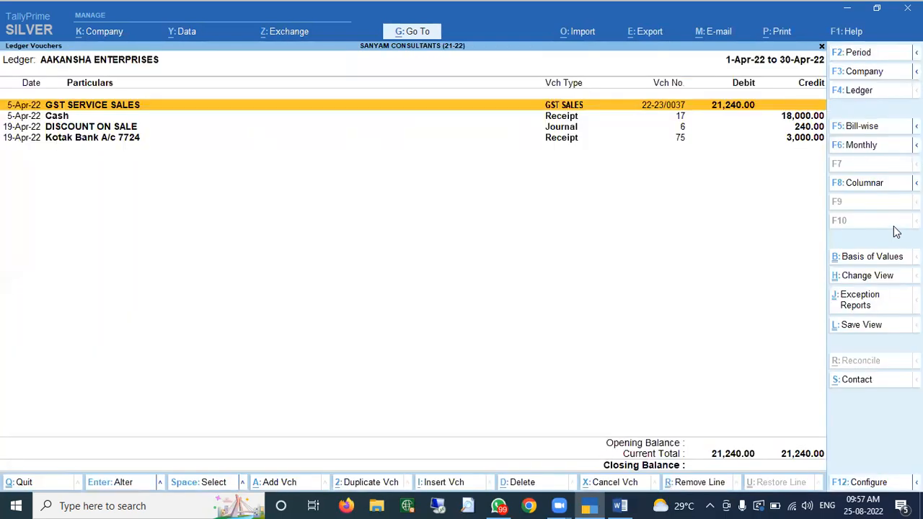
key(Down)
key(Down)
key(Down)
key(Up)
key(Up)
key(Up)
key(Down)
key(Down)
key(Down)
key(Up)
key(Up)
key(Up)
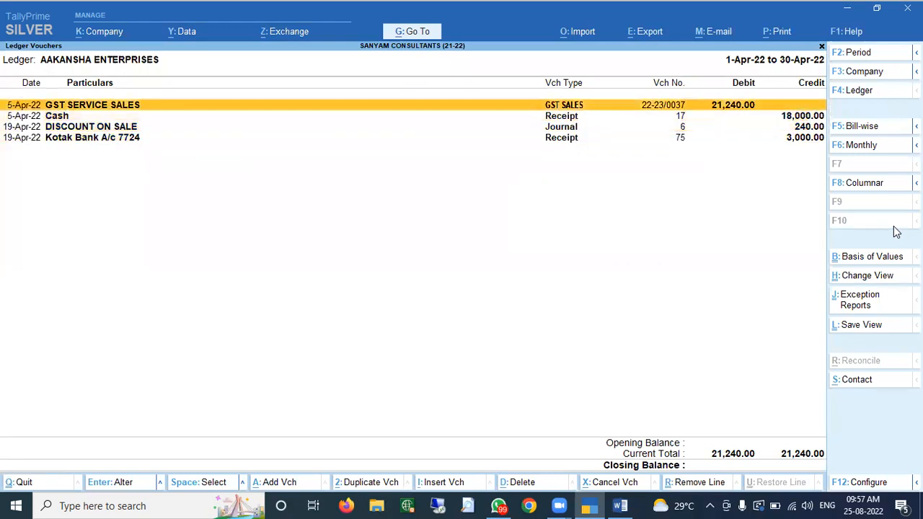
key(Down)
key(Down)
key(Down)
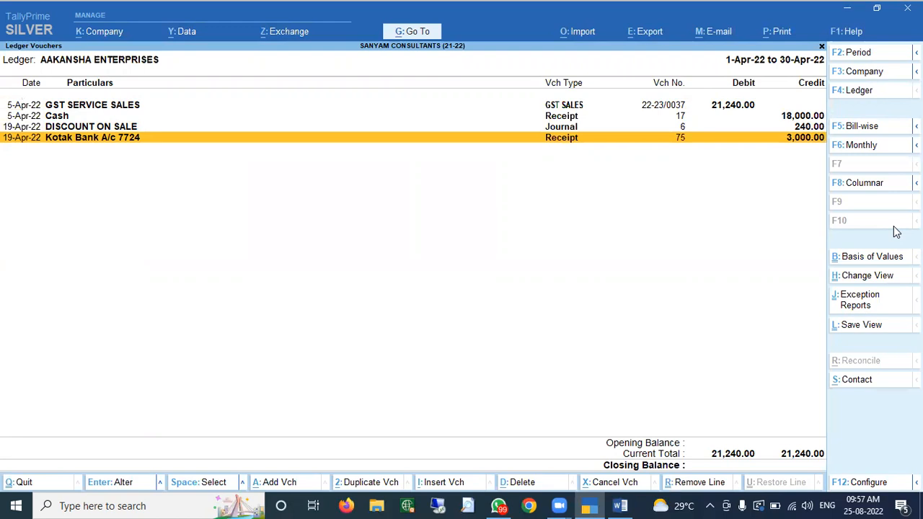
key(Escape)
key(Escape)
key(Escape)
key(Escape)
key(Escape)
- Open Display More Reports > Statements of Inventory
key(d)
key(Down)
key(Down)
key(Down)
key(Down)
key(Down)
key(Down)
key(Down)
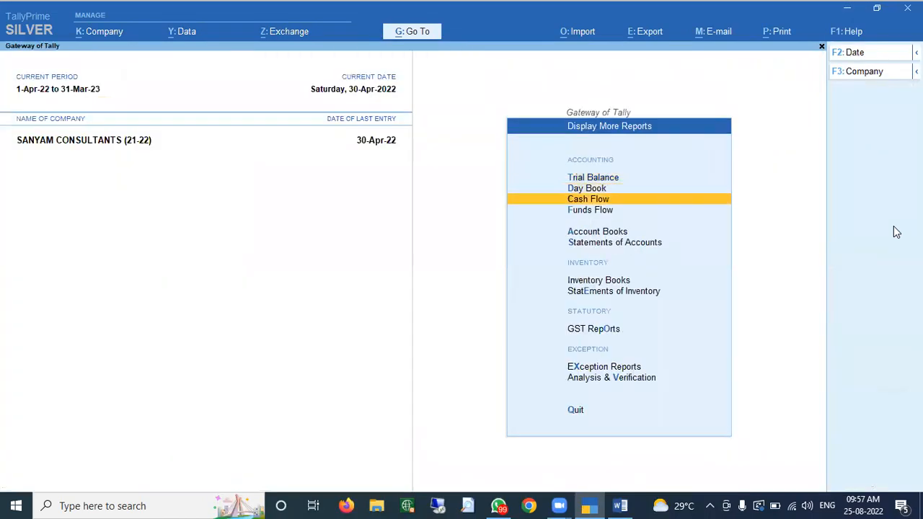
key(Down)
key(Up)
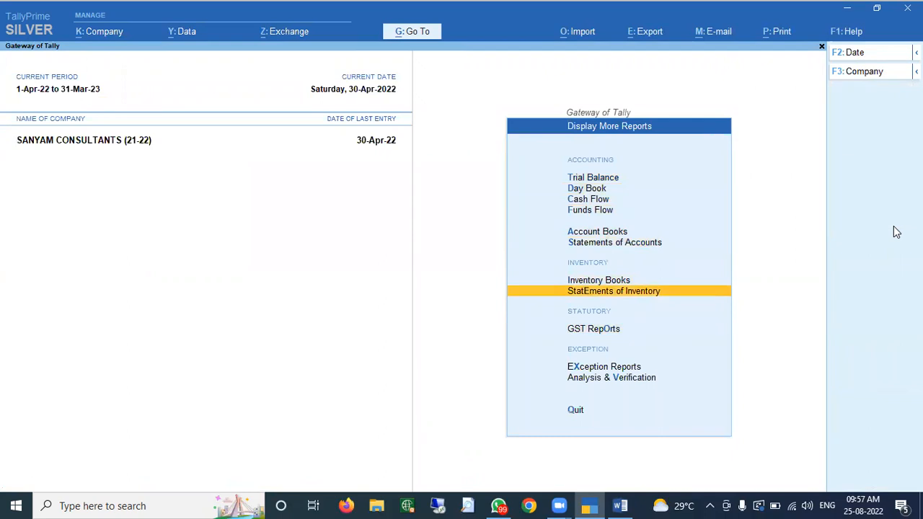
key(Return)
key(Down)
key(Down)
key(Down)
key(Down)
key(Down)
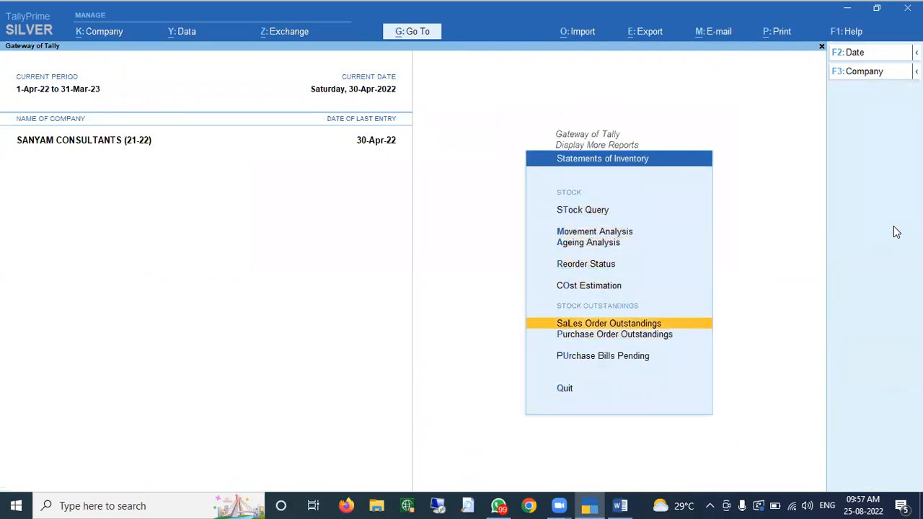
- View Sales Order Outstandings for TallyPrime Silver and drill into order 1 (1 pcs, 17,280.00)
key(Return)
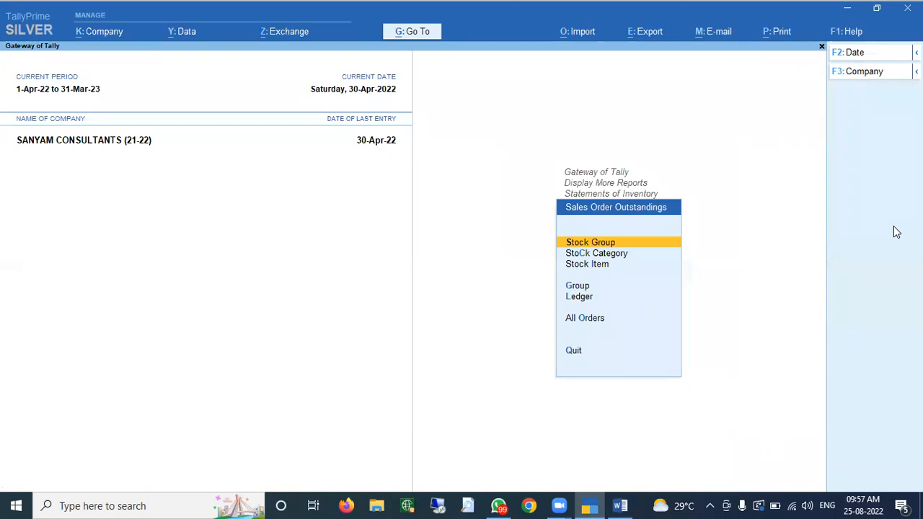
key(Down)
key(Down)
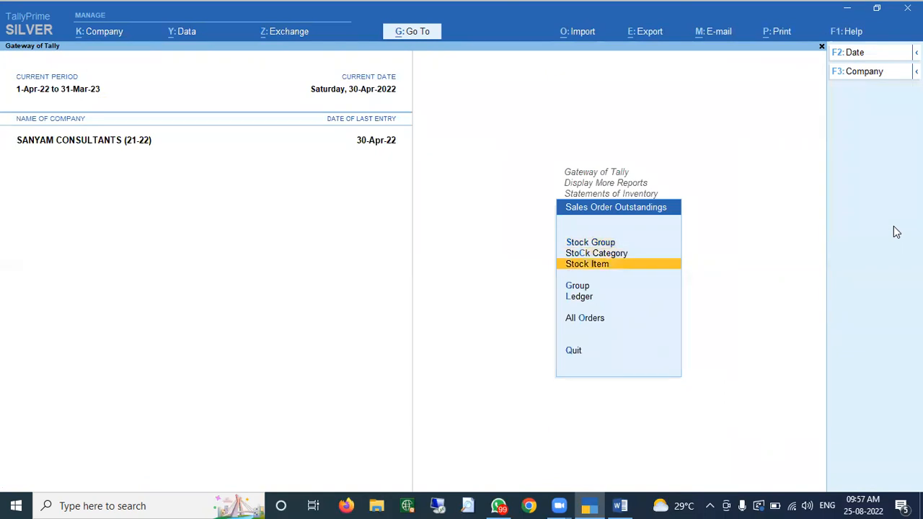
key(Return)
text(Silver)
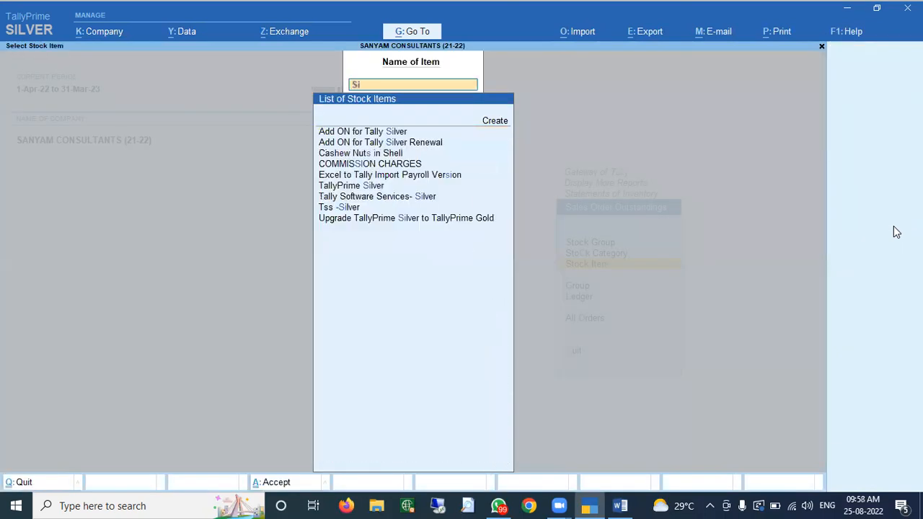
key(Down)
key(Down)
key(Return)
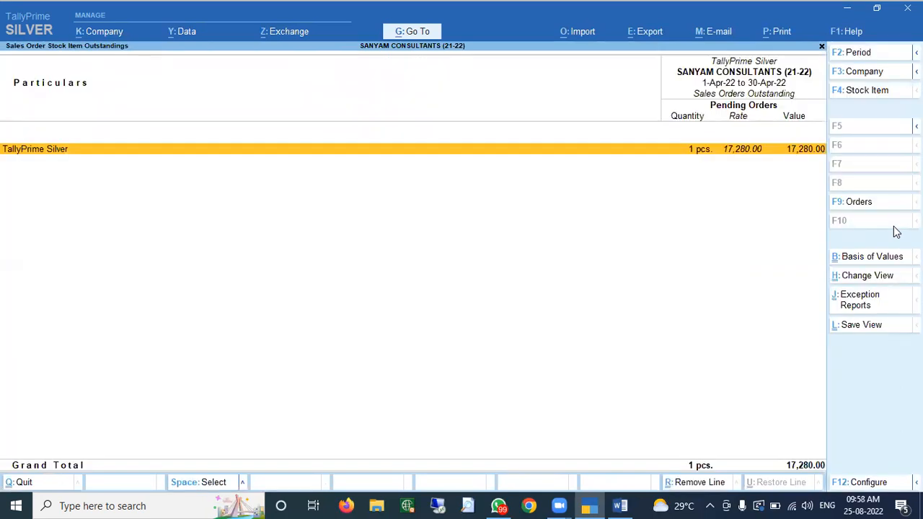
key(Return)
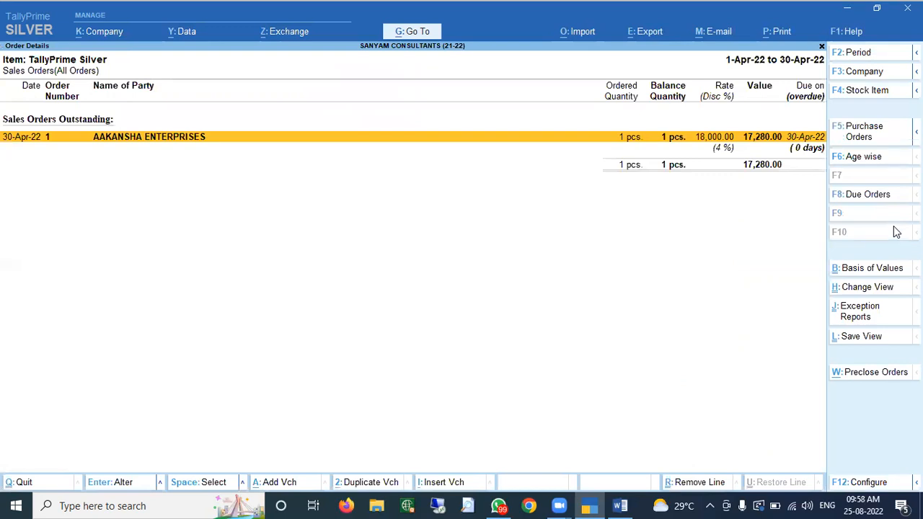
key(Escape)
key(Escape)
key(Escape)
key(Escape)
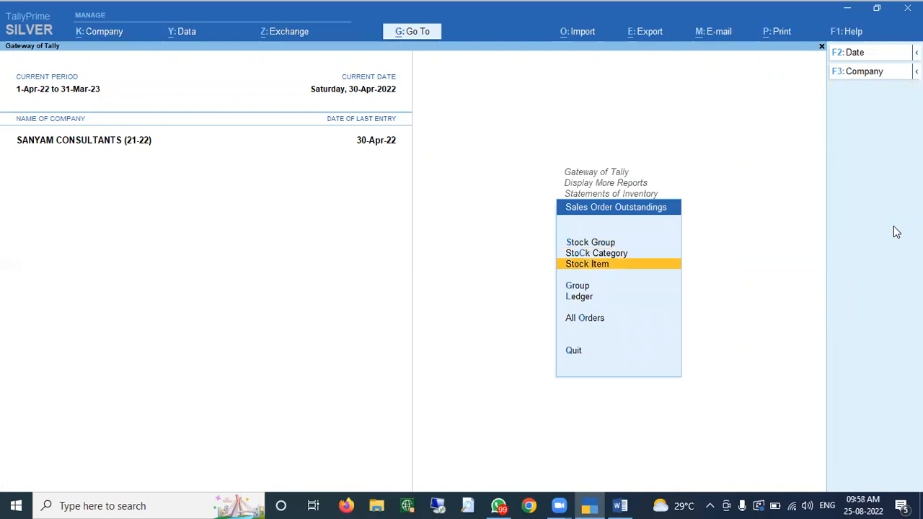
key(Down)
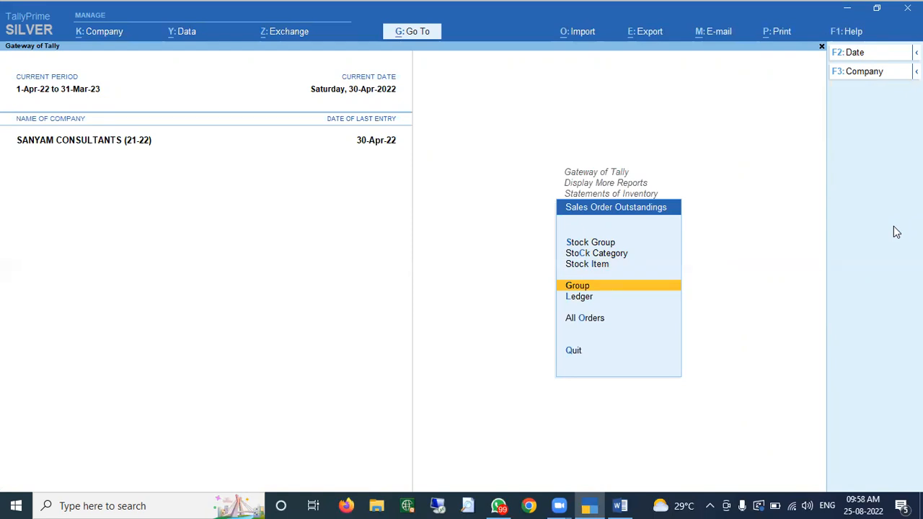
- View pending sales orders for ledger AAKANSHA ENTERPRISES
key(Down)
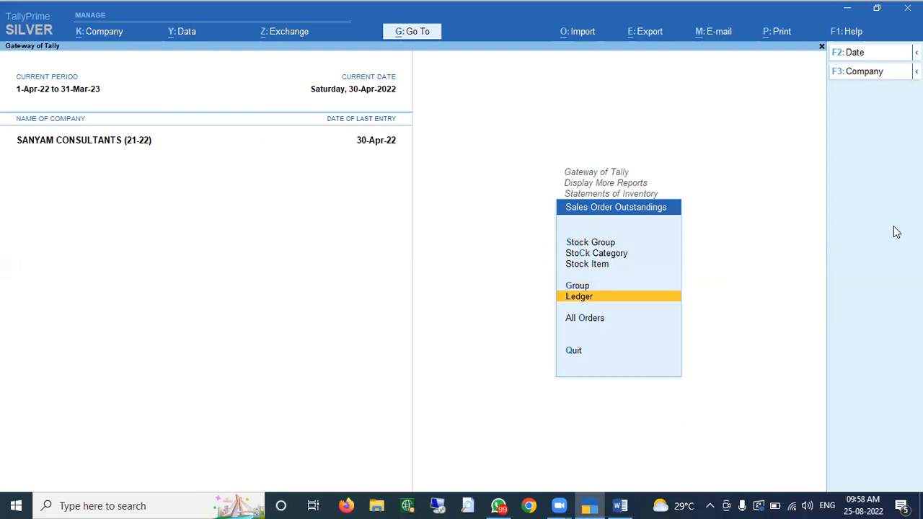
key(Return)
text(aak)
key(Return)
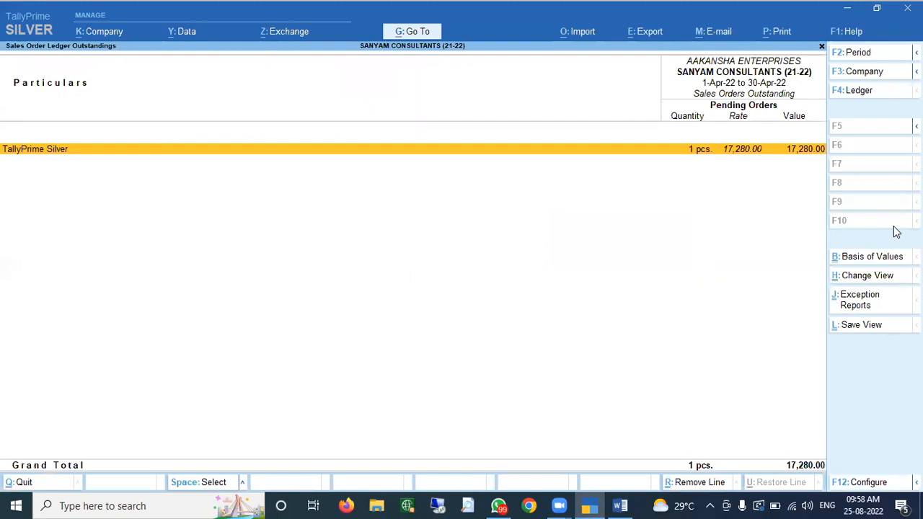
key(Escape)
key(Escape)
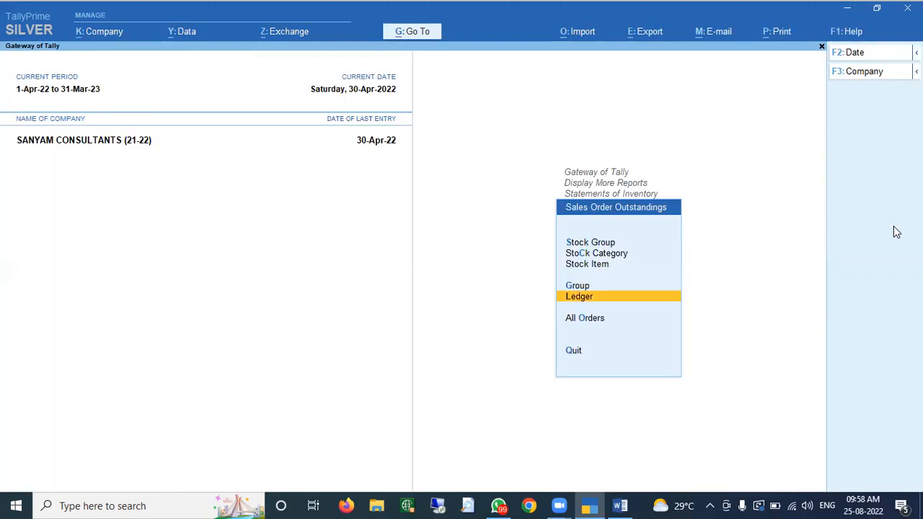
- Open the All Orders report showing TallyPrime Silver order 1 due
key(Up)
key(Up)
key(Up)
key(Down)
key(Down)
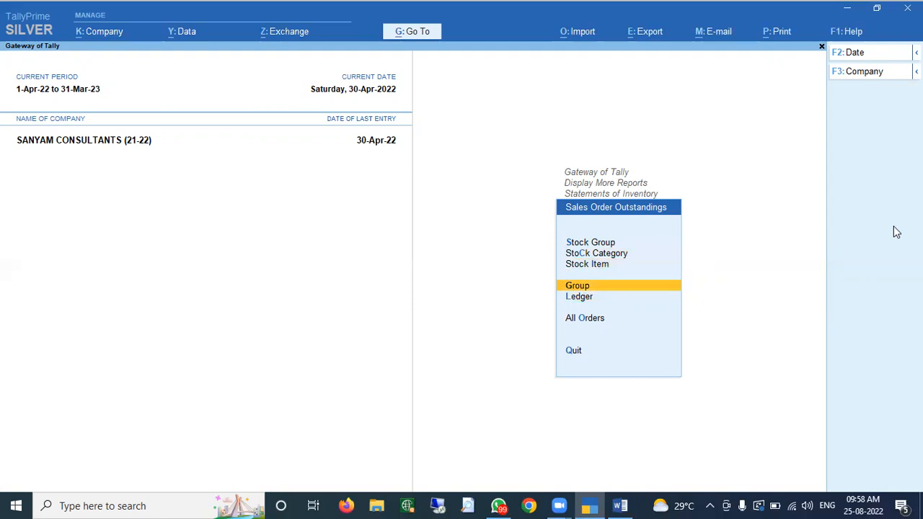
key(Down)
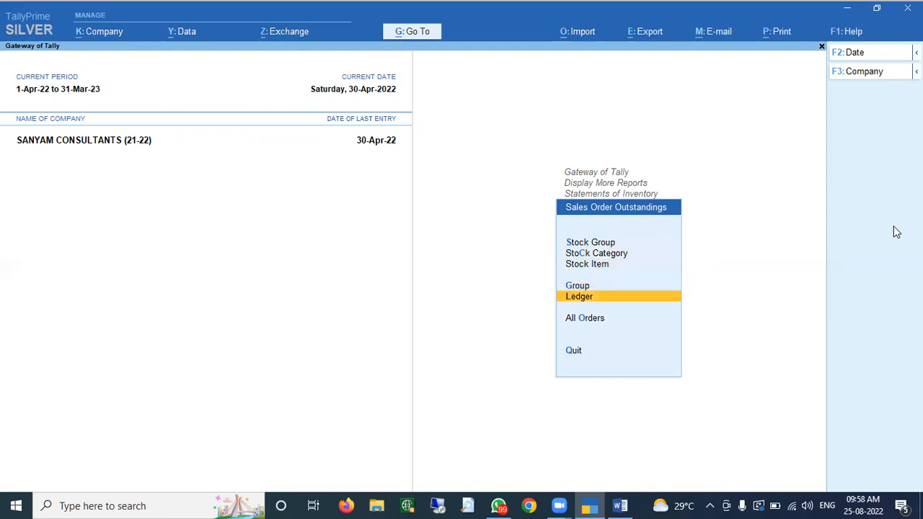
key(Down)
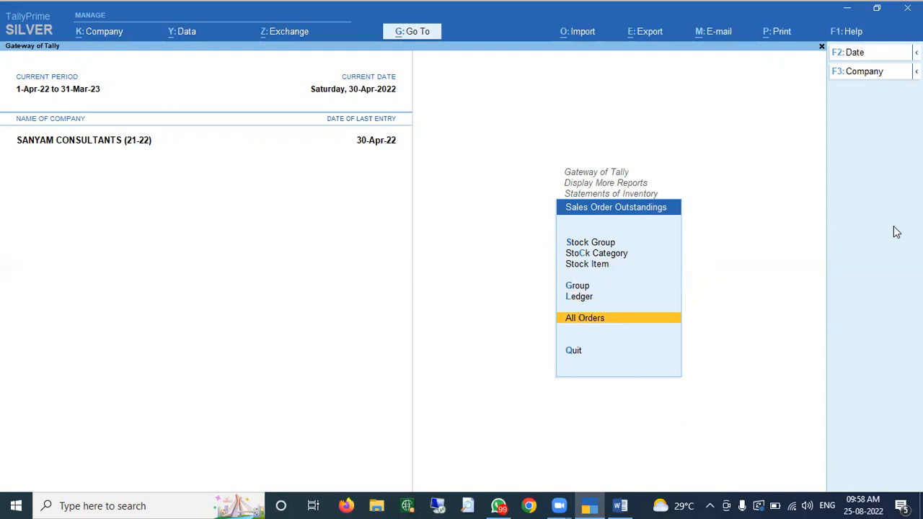
key(Return)
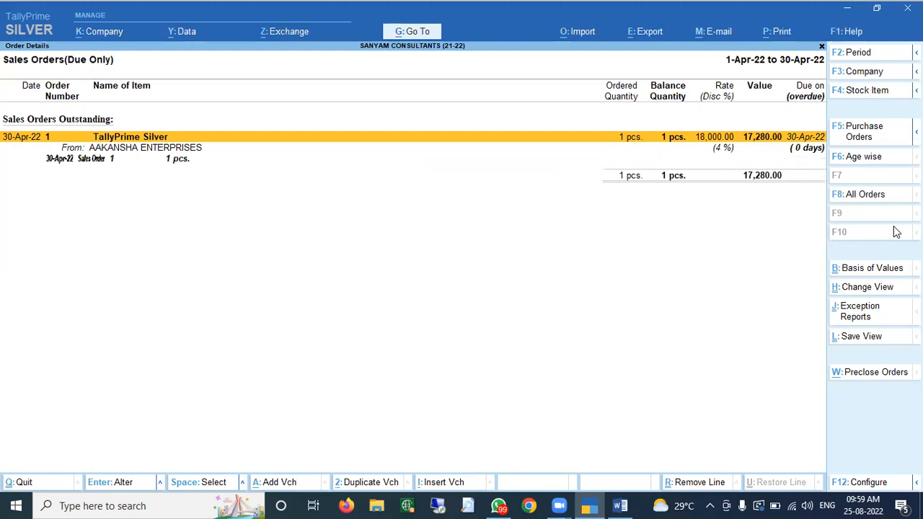
- Alter Sales Order 1 to 5 pcs of TallyPrime Silver, totalling 1,01,687.00
key(Down)
key(Return)
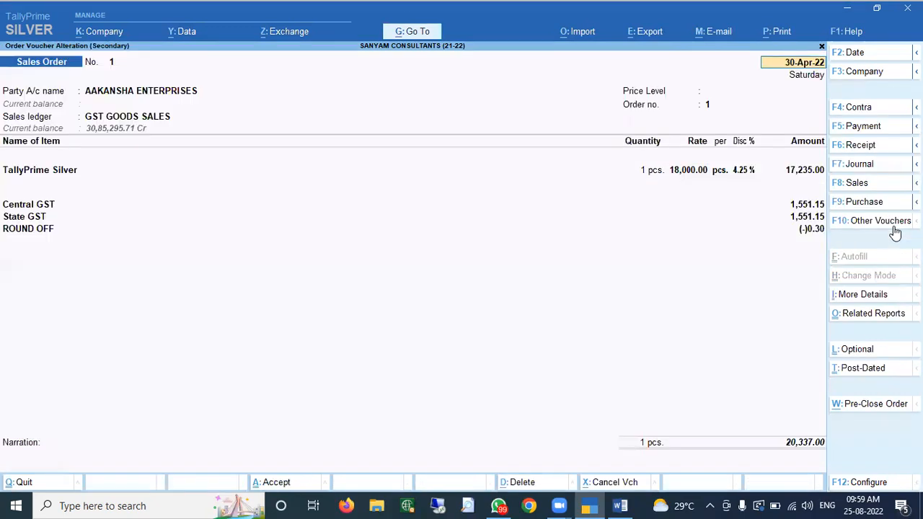
key(Return)
key(Return)
key(Return)
key(Return)
key(Return)
key(Return)
key(Return)
key(Return)
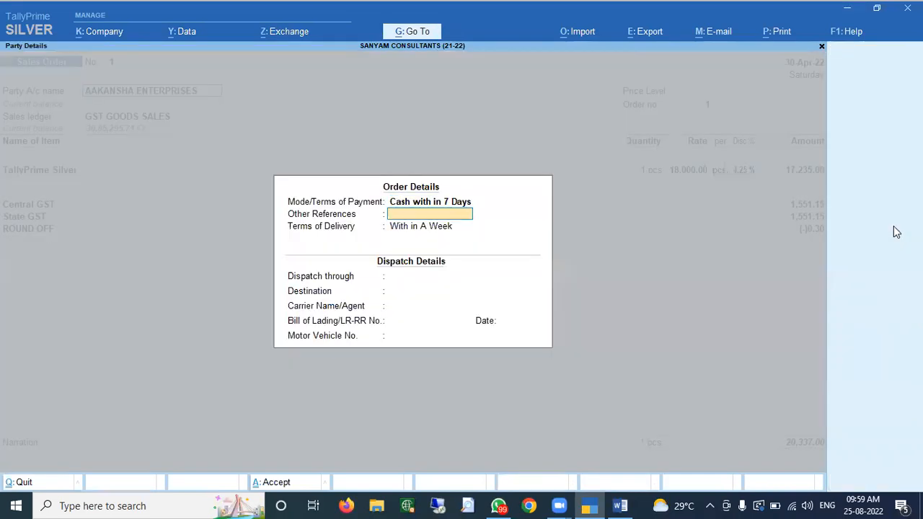
key(Return)
key(Return)
key(Return)
key(Return)
key(Return)
key(Return)
key(Return)
key(Return)
key(Return)
key(Return)
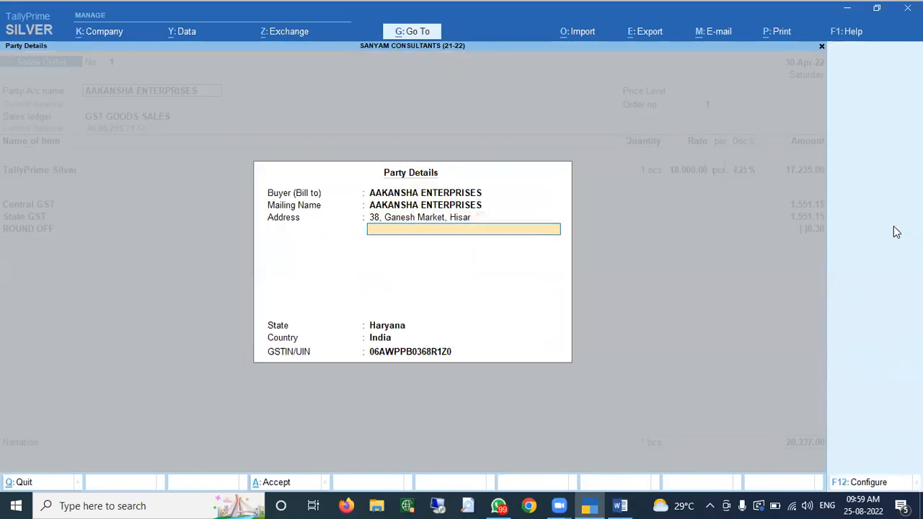
key(Return)
key(Return)
key(Return)
key(Return)
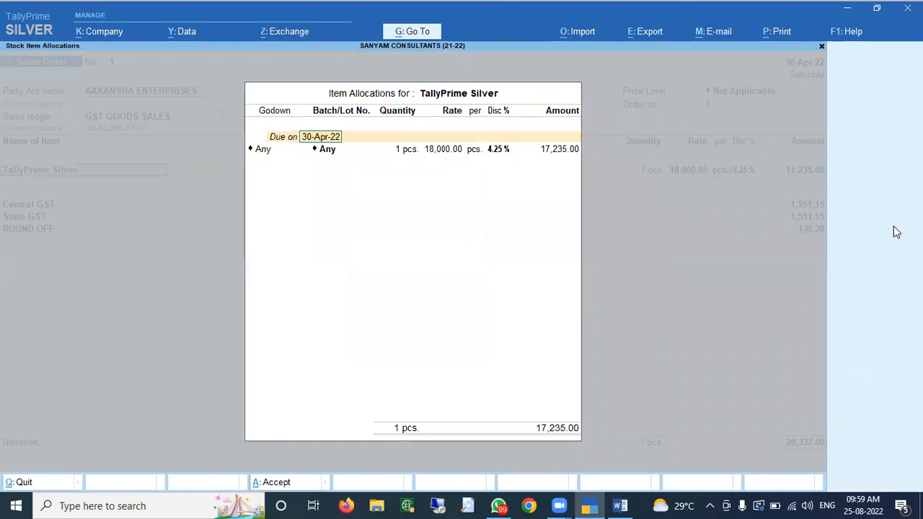
text(5)
key(Return)
key(Return)
key(Return)
key(Return)
key(Return)
key(Return)
key(Return)
key(Return)
key(Return)
key(Return)
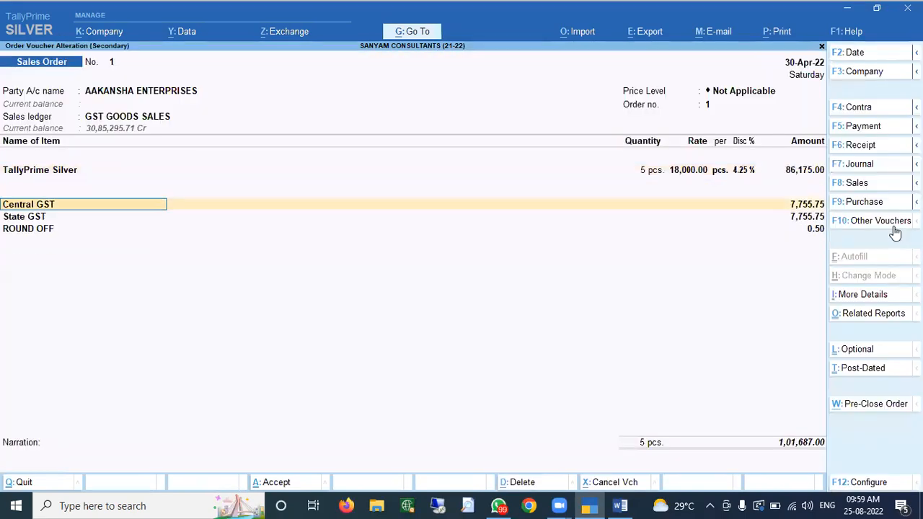
key(Return)
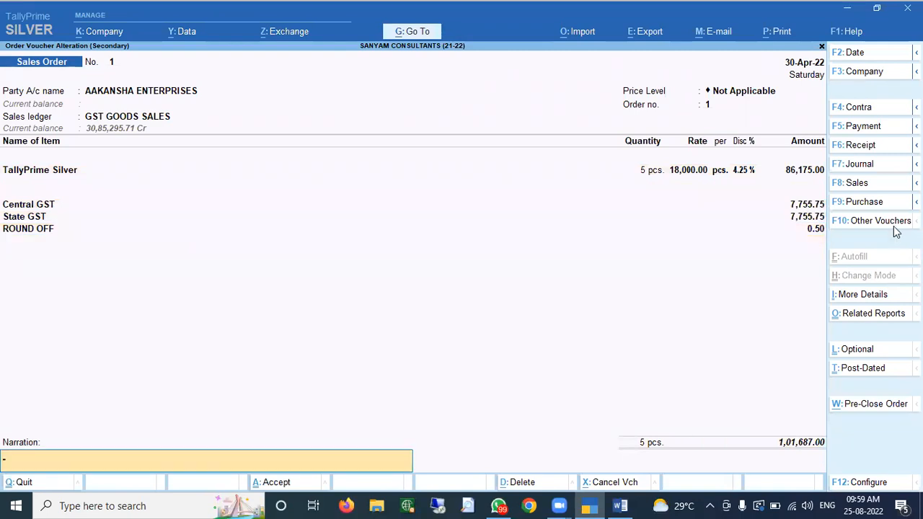
key(Return)
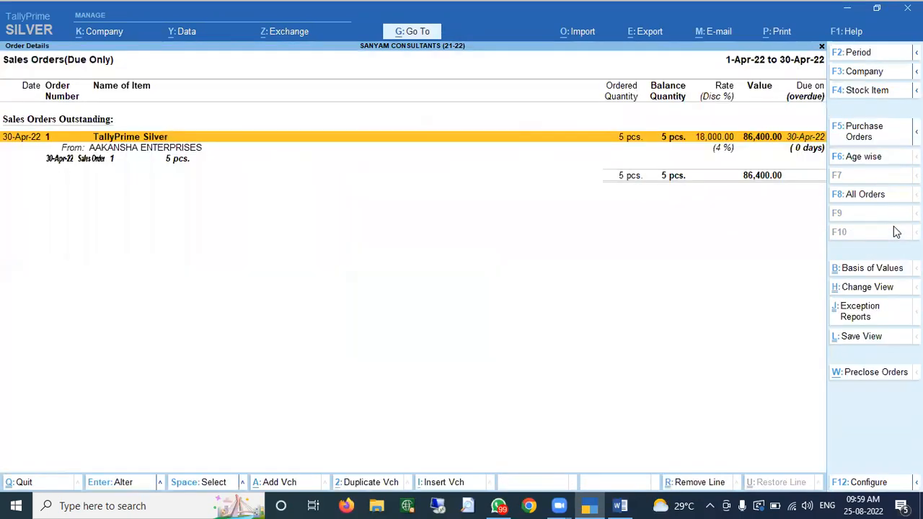
key(Down)
key(Up)
- Close the sales orders report and start a new voucher from the Gateway of Tally
key(Escape)
key(Escape)
key(Escape)
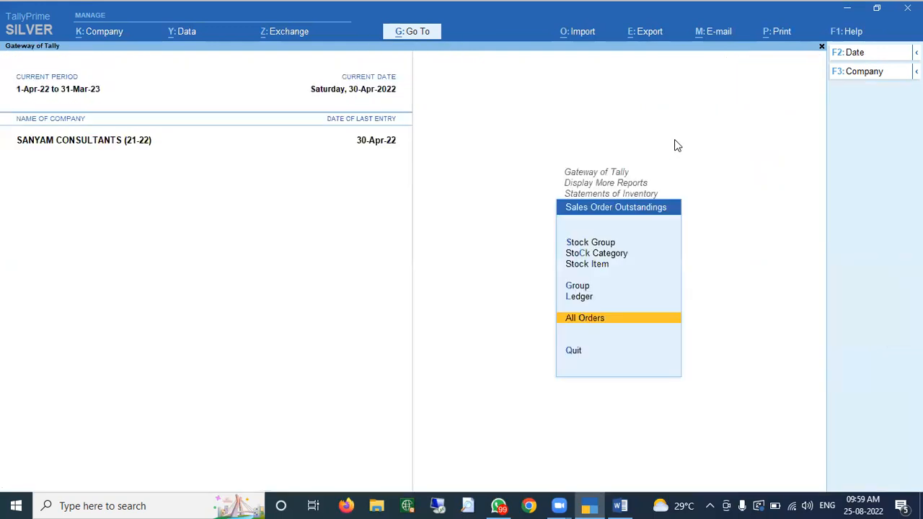
key(Home)
key(Down)
key(Down)
key(Down)
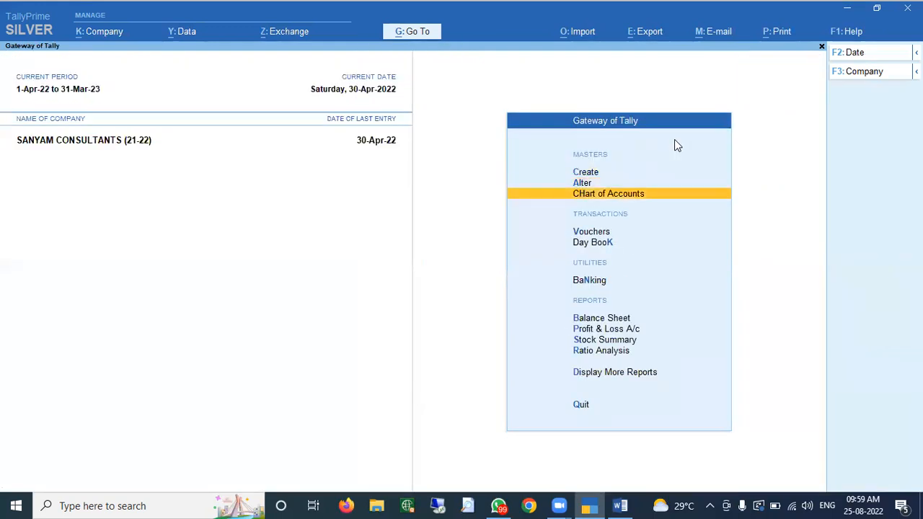
key(Return)
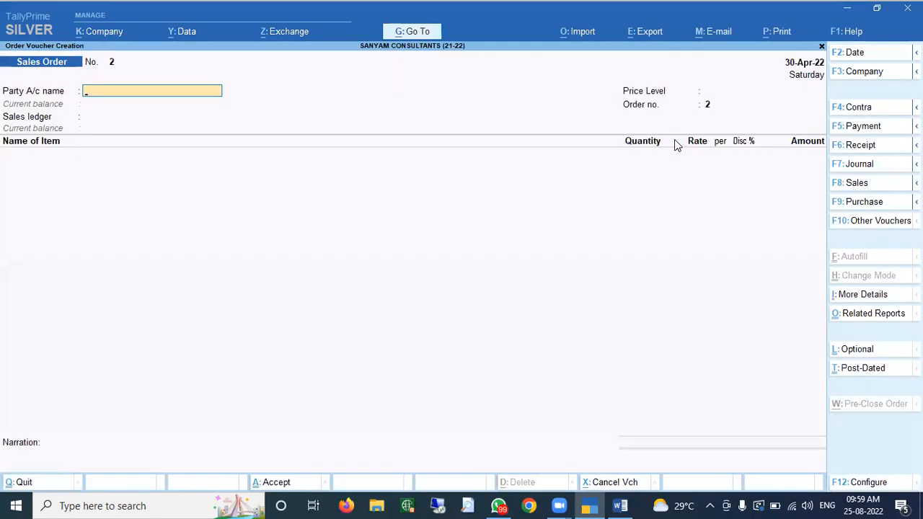
- Change the voucher type from Sales Order to Delivery Note
click(886, 222)
text(del)
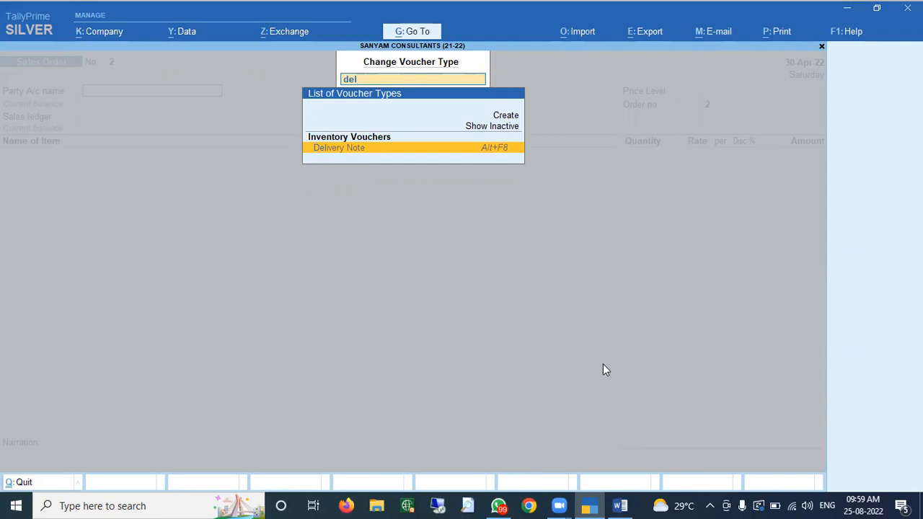
click(447, 503)
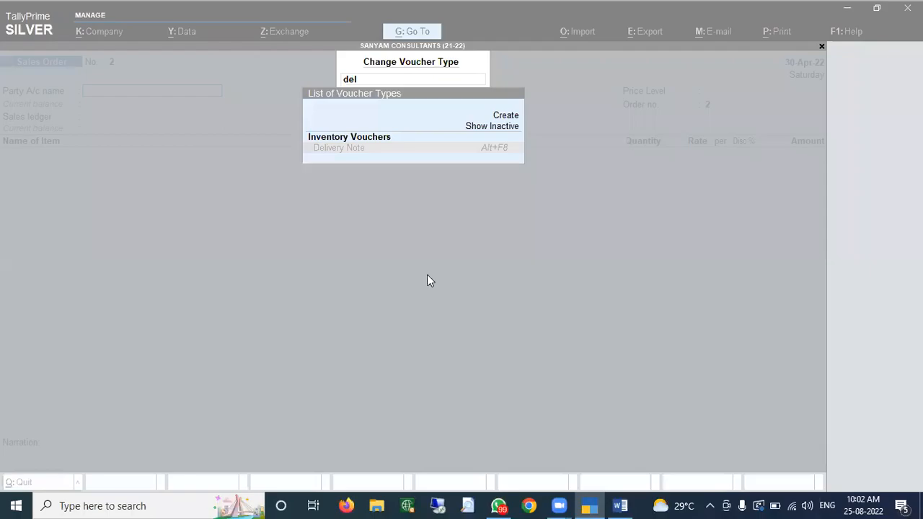
click(426, 274)
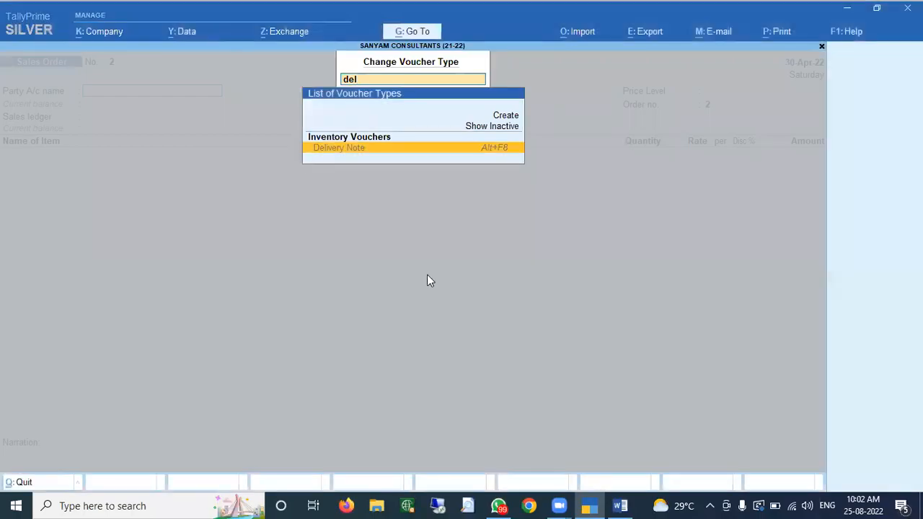
key(Return)
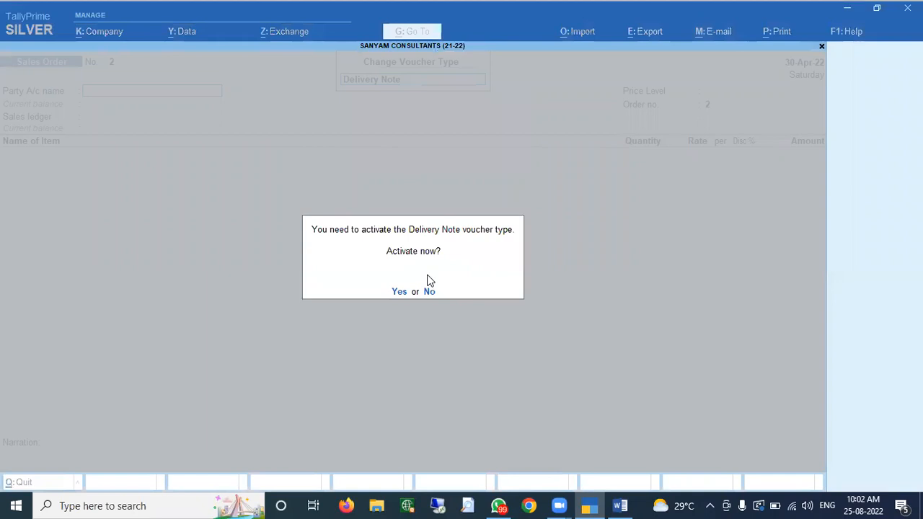
- Activate Delivery Note and pick AAKANSHA ENTERPRISES as party, linked to order 1
key(y)
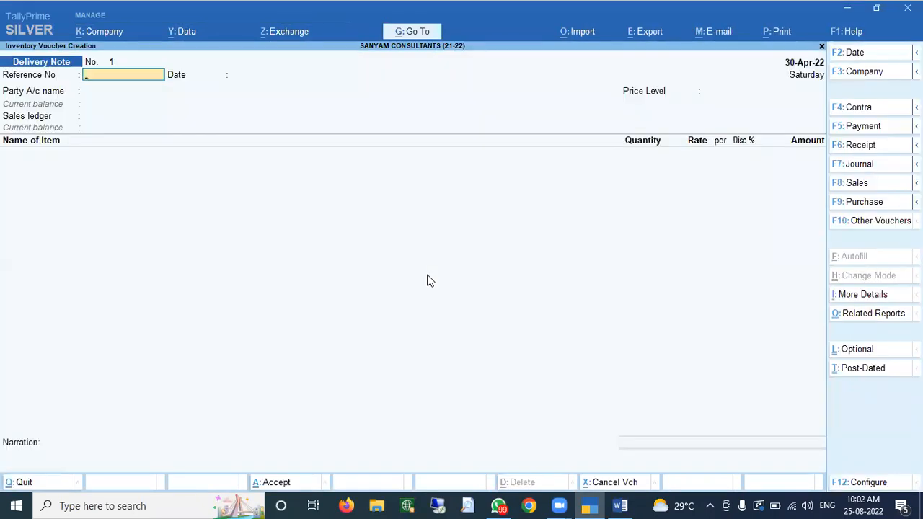
key(Return)
key(Return)
key(Down)
key(Down)
key(Down)
key(Down)
key(Down)
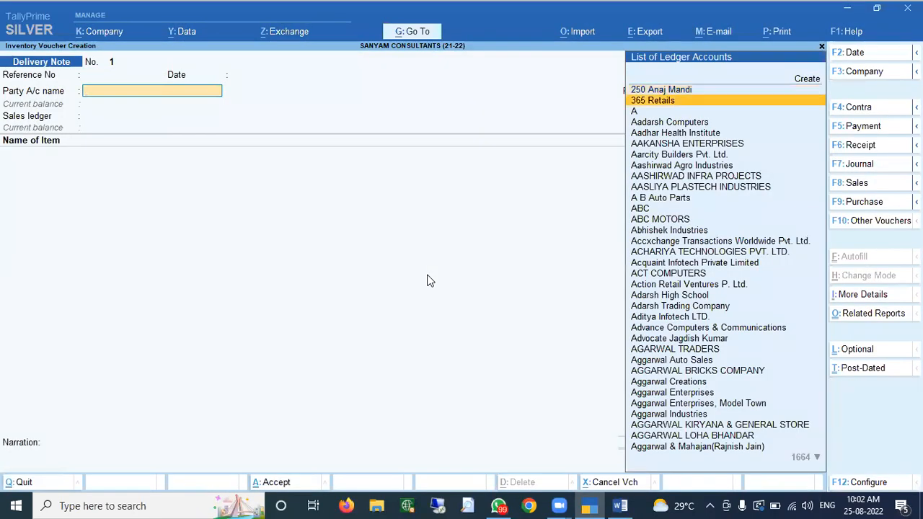
key(Return)
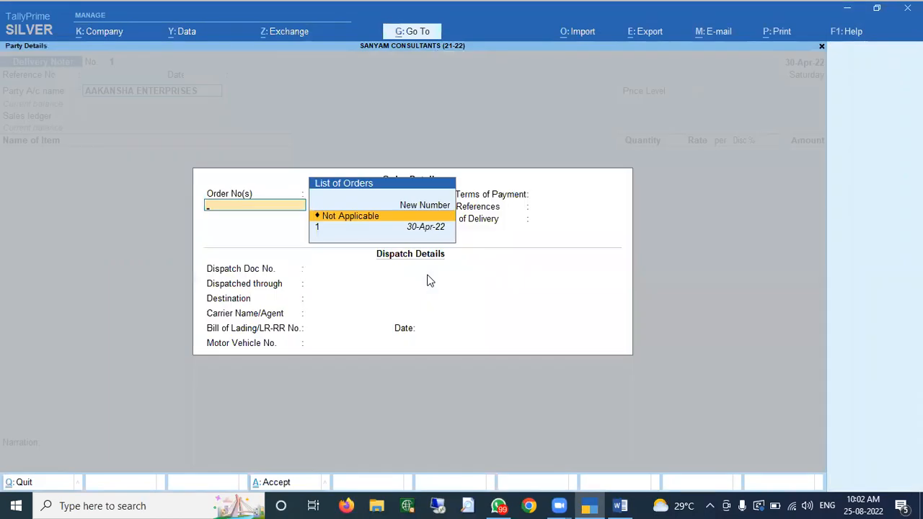
key(Down)
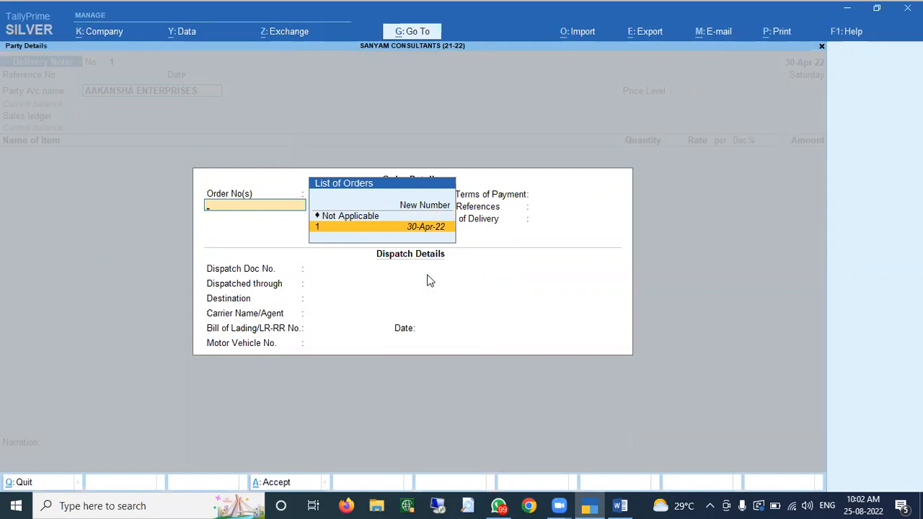
key(Return)
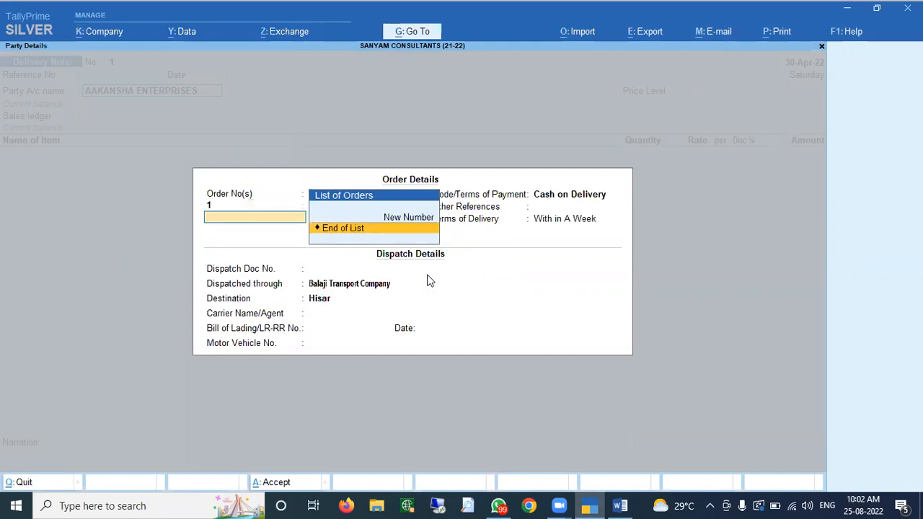
key(Return)
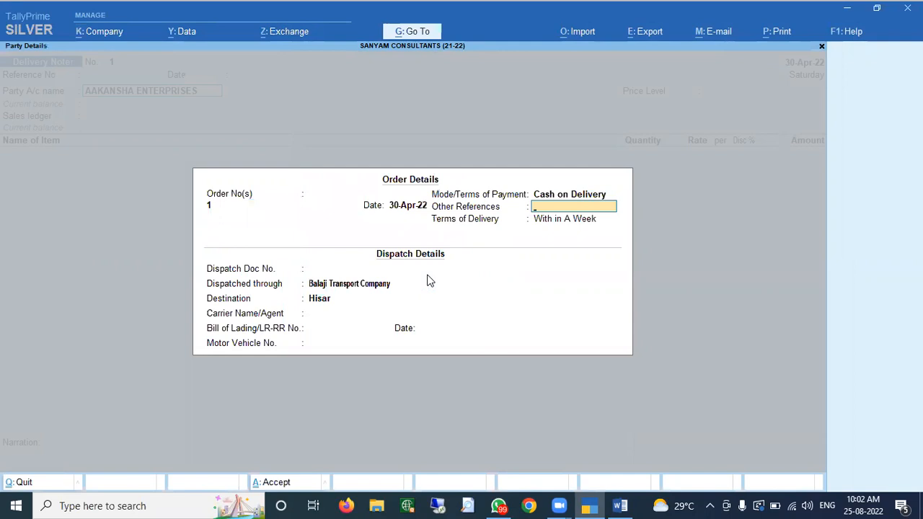
- Enter dispatch document number 124589 and accept the party details
key(Return)
key(Return)
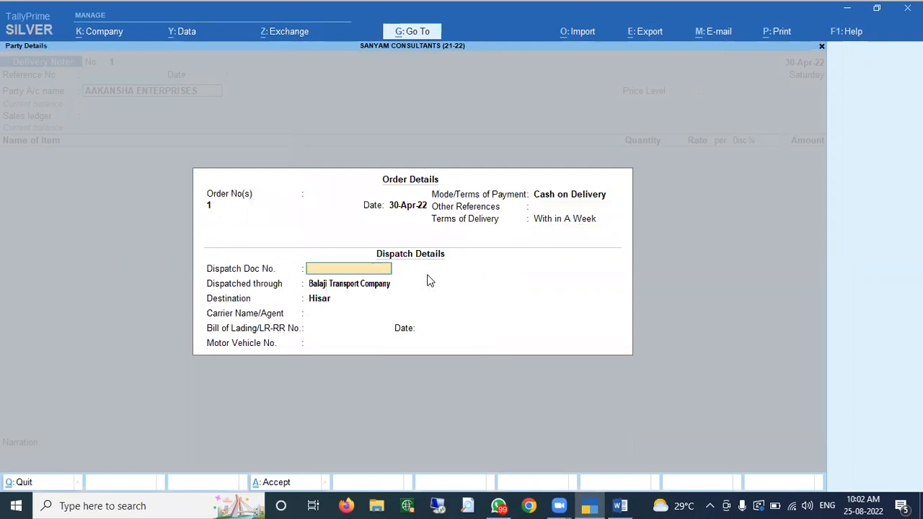
text(124589)
key(Return)
key(Return)
key(Return)
key(Return)
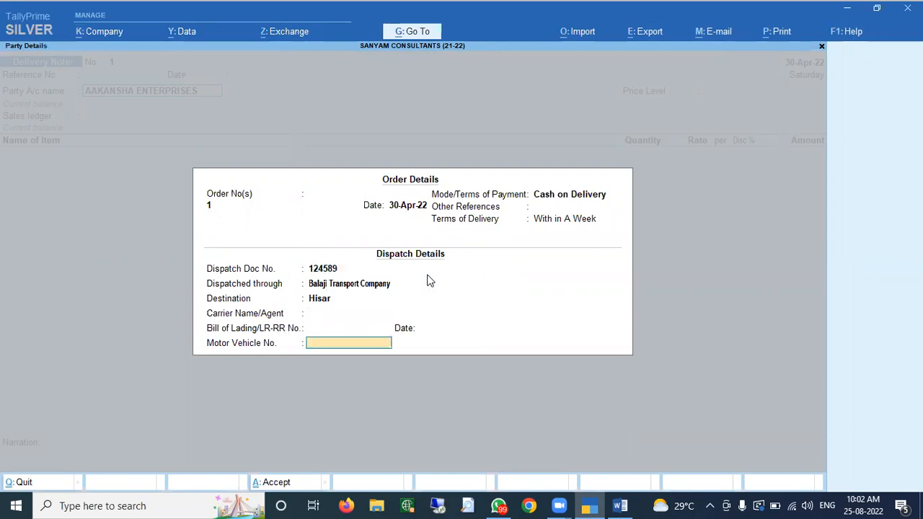
key(Return)
key(Return)
key(Return)
key(Return)
key(Return)
key(Return)
key(Return)
key(Return)
key(Return)
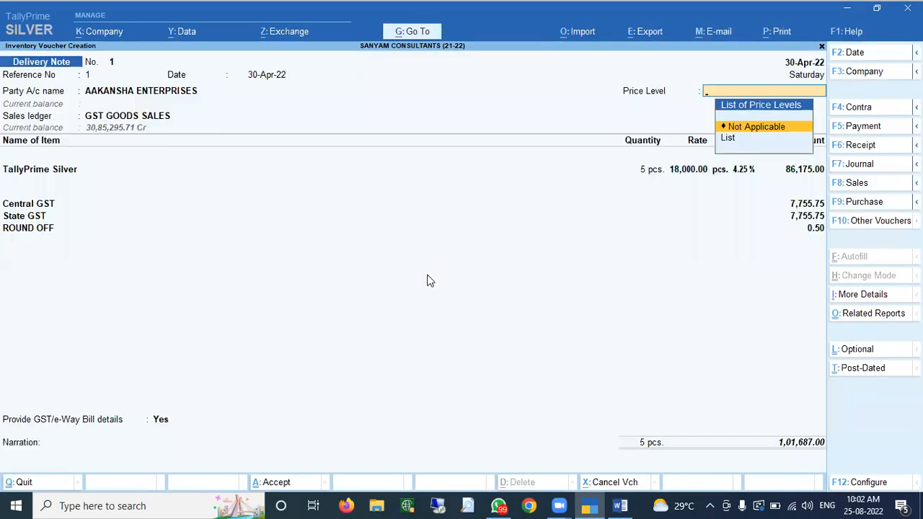
key(Return)
key(Return)
key(Return)
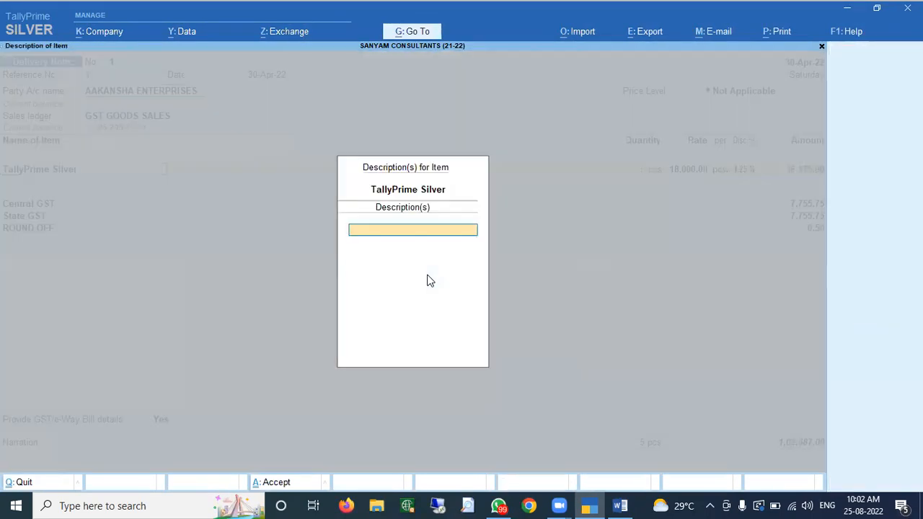
key(Return)
- Allocate 1 pcs from batch 717458103 at Main Location against tracking 1, order 1
key(Return)
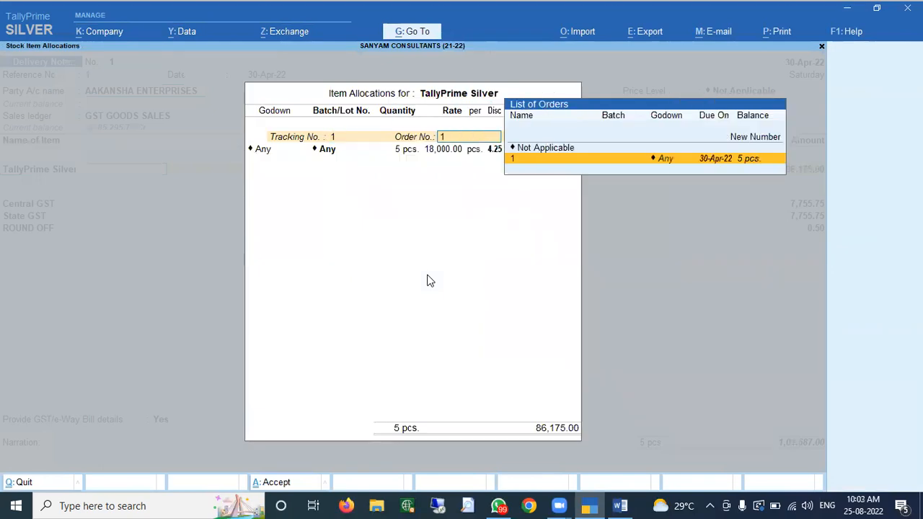
key(Return)
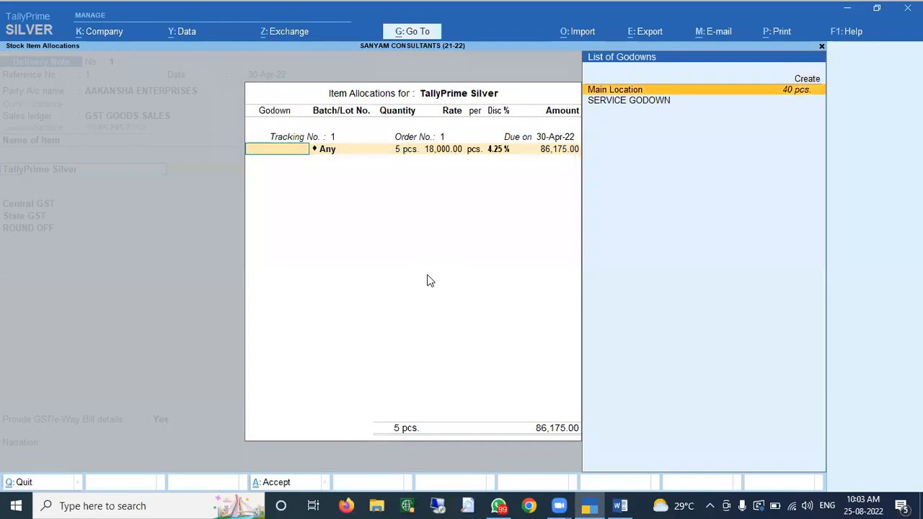
key(Return)
key(Down)
key(Down)
key(Down)
key(Down)
key(Up)
key(Return)
text(1)
key(Return)
key(Return)
key(Return)
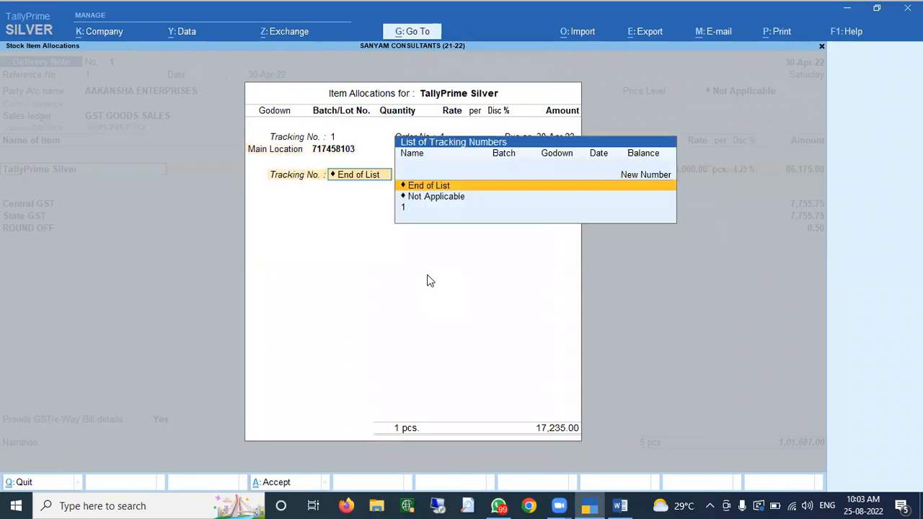
key(Down)
- Add a second 1 pcs line from batch 727564239 against order 1 and finish allocations
key(Down)
key(Return)
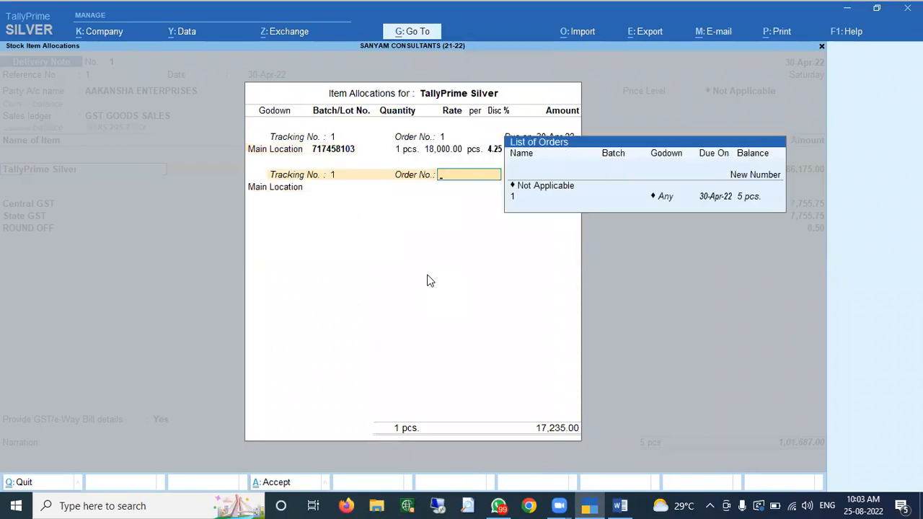
key(Down)
key(Down)
key(Return)
key(Return)
text(0)
key(Return)
key(BackSpace)
key(Down)
key(Down)
key(Down)
key(Down)
key(Down)
key(Down)
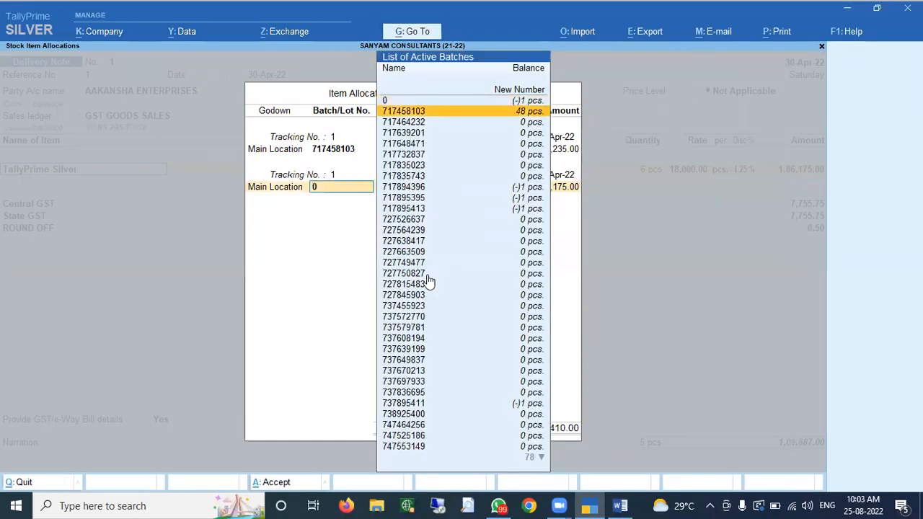
key(Down)
key(Down)
key(Down)
key(Down)
key(Down)
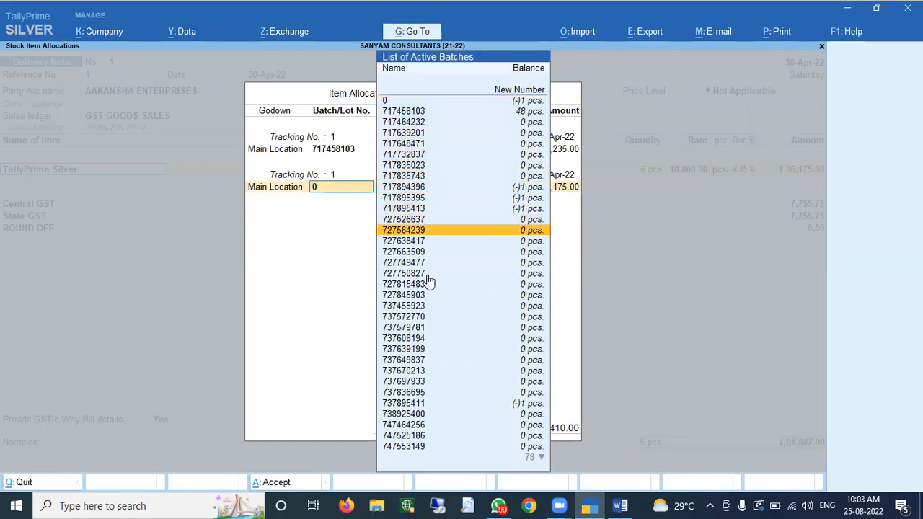
key(Return)
text(1 pcs.)
key(Return)
key(Return)
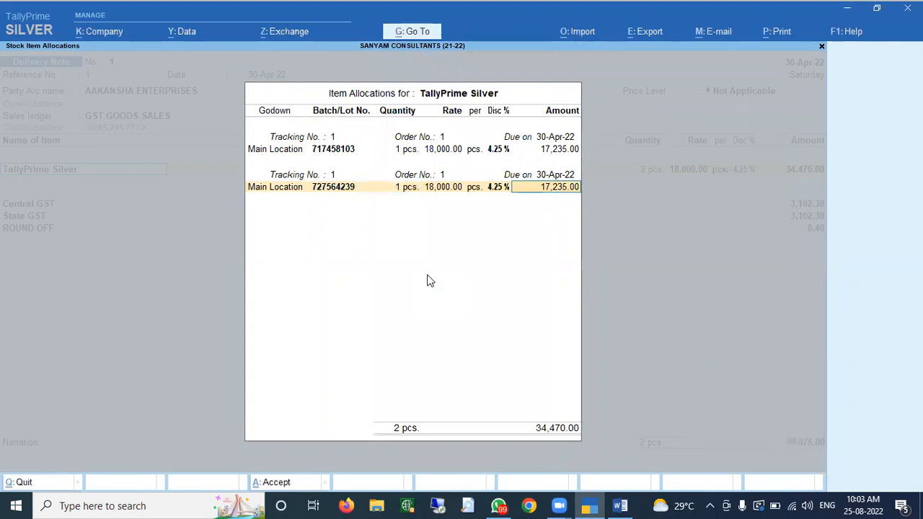
key(Return)
key(Return)
key(Return)
key(Return)
key(Return)
key(Return)
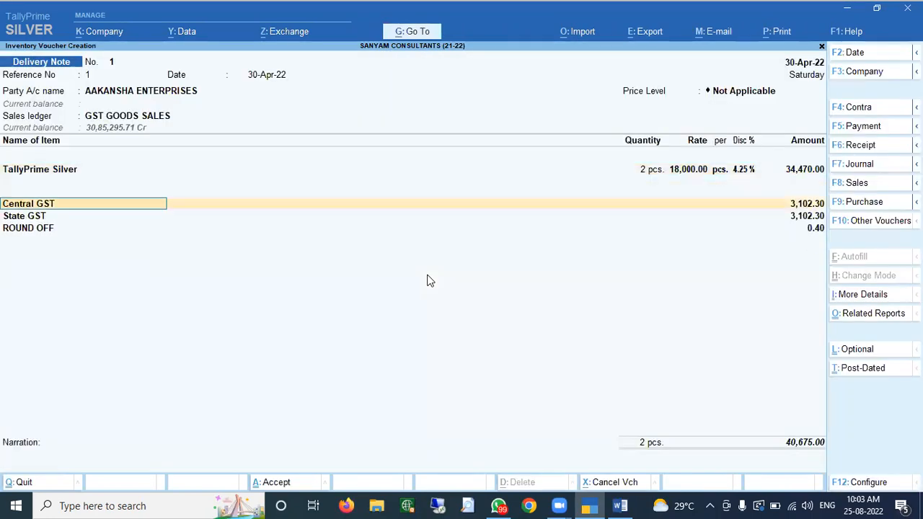
key(Return)
key(Return)
key(Return)
key(Return)
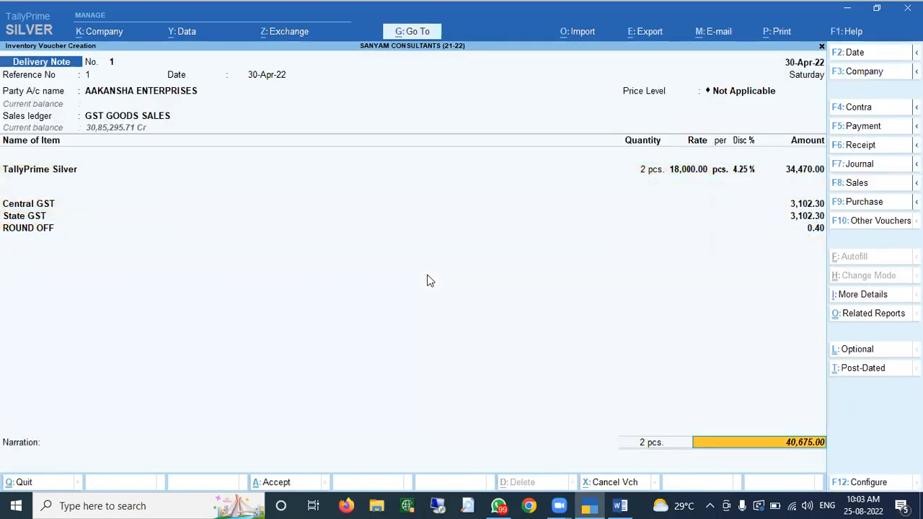
key(Return)
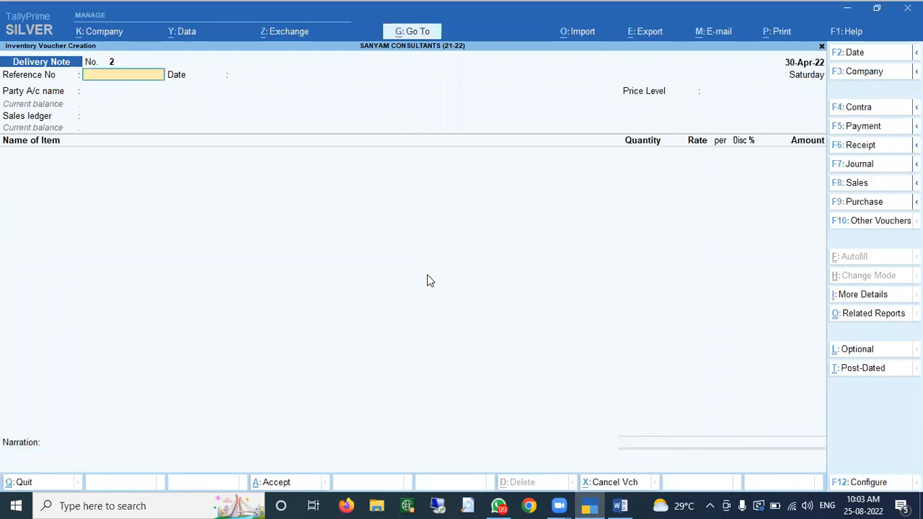
- Date the next Delivery Note 5-May-22 for AAKANSHA ENTERPRISES against order 1
key(F2)
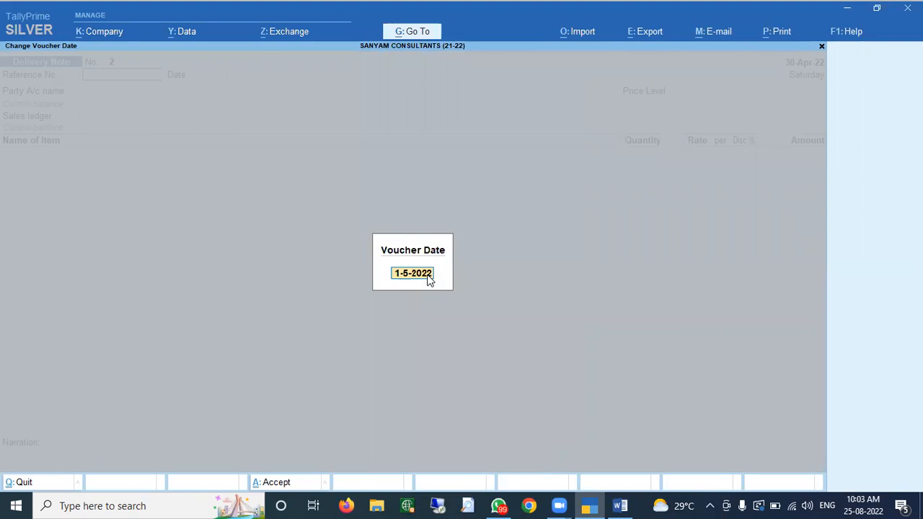
text(5)
key(Return)
key(Return)
key(Return)
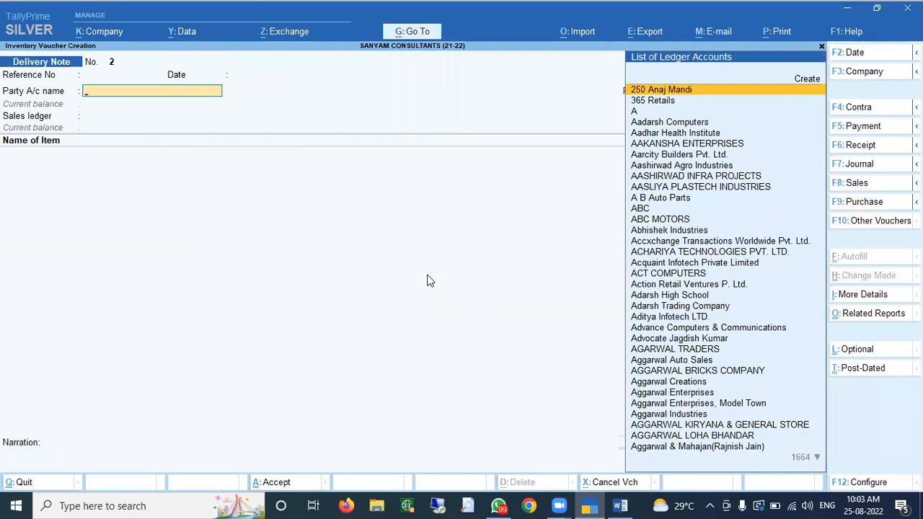
key(Down)
key(Down)
key(Down)
key(Down)
key(Down)
key(Return)
key(Return)
key(BackSpace)
key(Down)
key(Return)
key(Return)
key(Return)
key(Return)
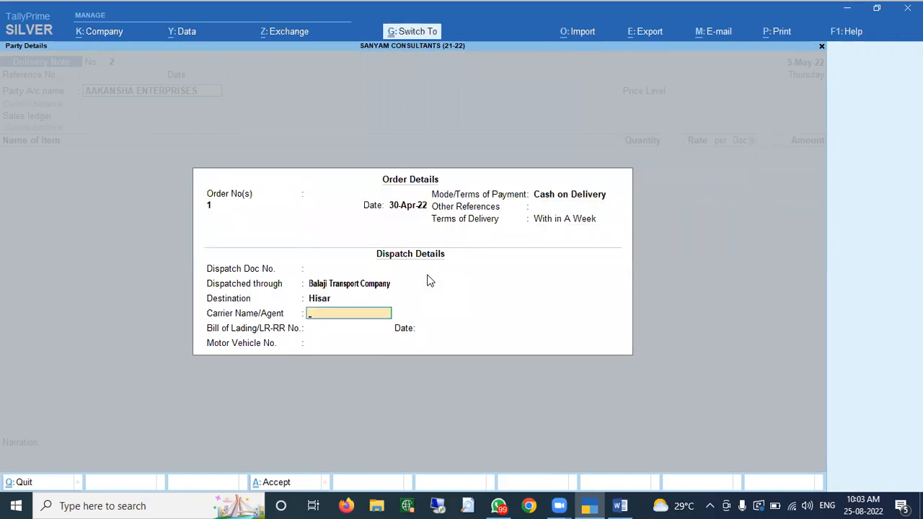
key(ctrl+a)
key(Return)
key(Return)
key(Return)
key(ctrl+a)
key(Return)
key(Return)
key(Return)
key(Return)
key(Return)
key(Return)
key(Return)
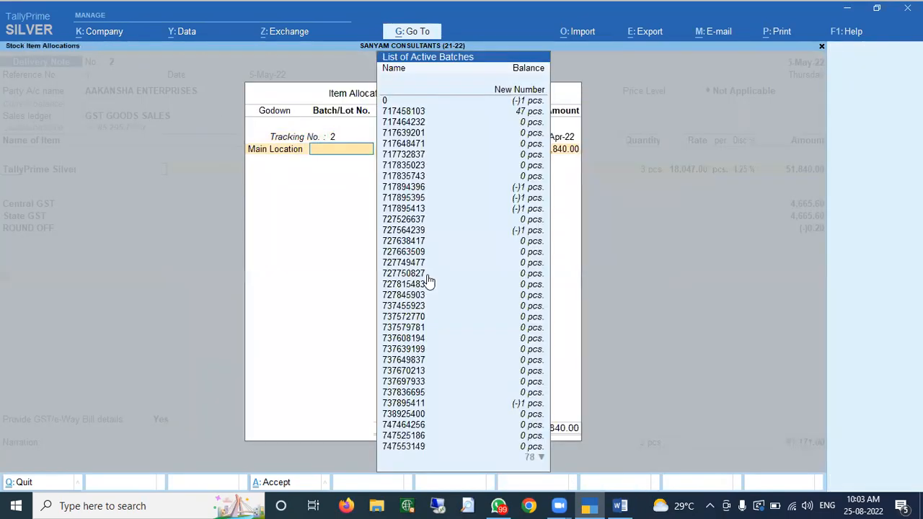
- Ship 1 pcs TallyPrime Silver from batch 717464232 and save Delivery Note 2
key(Down)
key(Down)
key(Down)
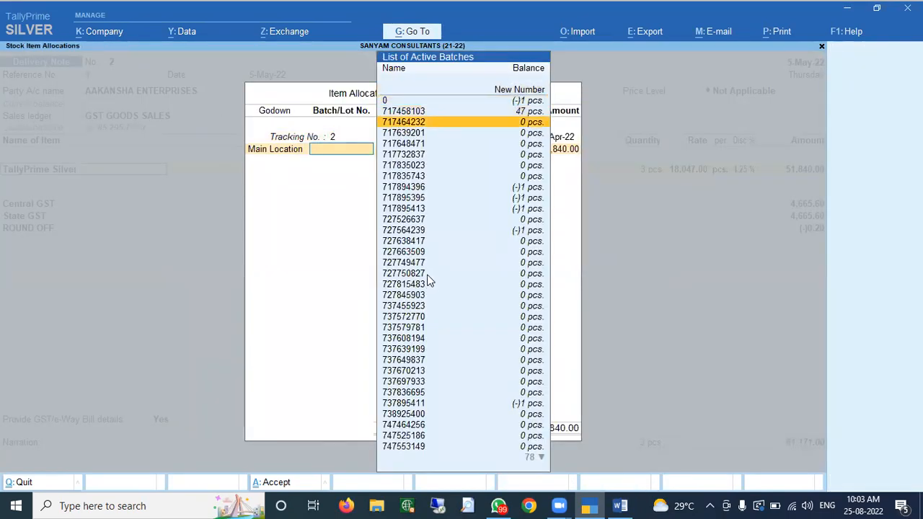
key(Return)
text(1)
key(Return)
key(Return)
key(Return)
key(Return)
key(Return)
key(Return)
key(Return)
key(Return)
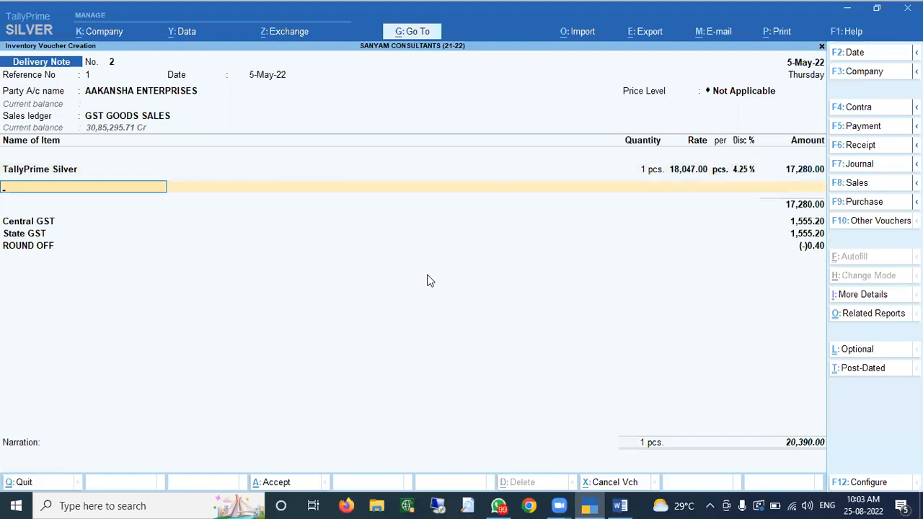
key(Up)
key(Up)
key(Return)
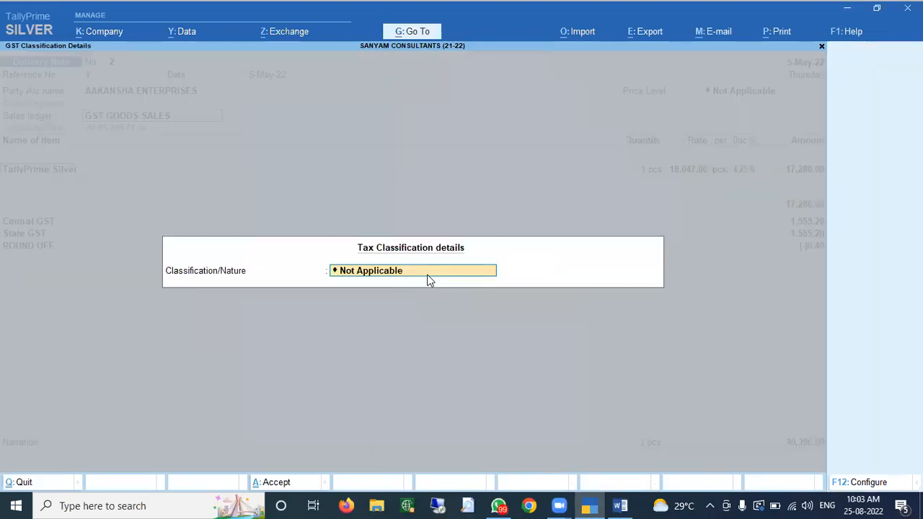
key(Return)
key(Return)
key(Return)
key(Return)
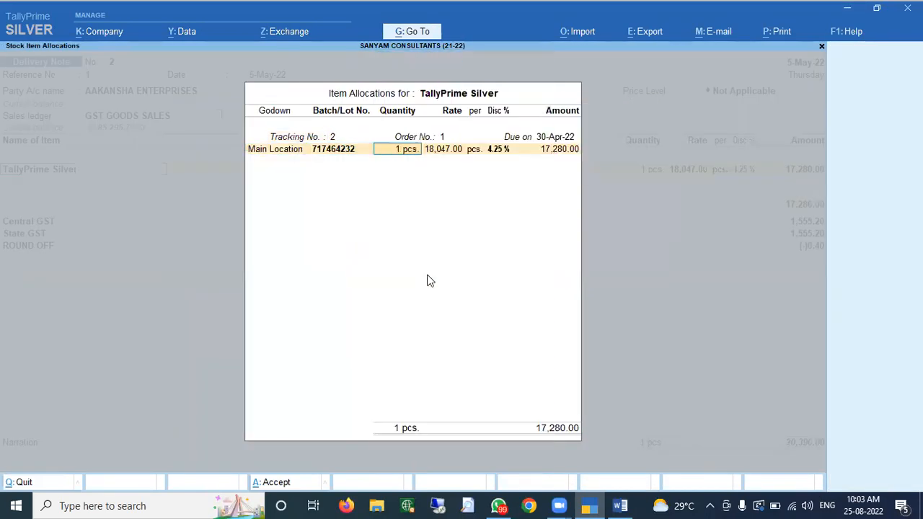
key(Return)
key(Return)
key(Return)
key(Return)
key(Return)
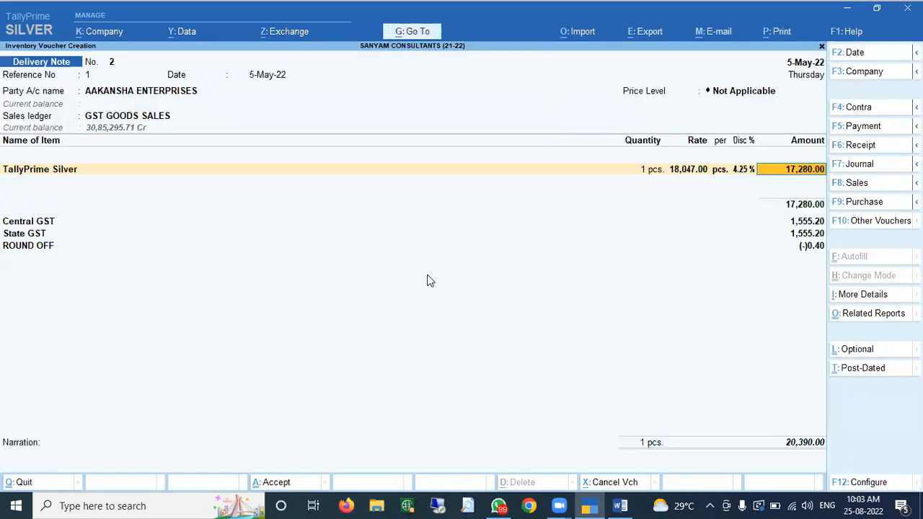
key(Return)
key(ctrl+a)
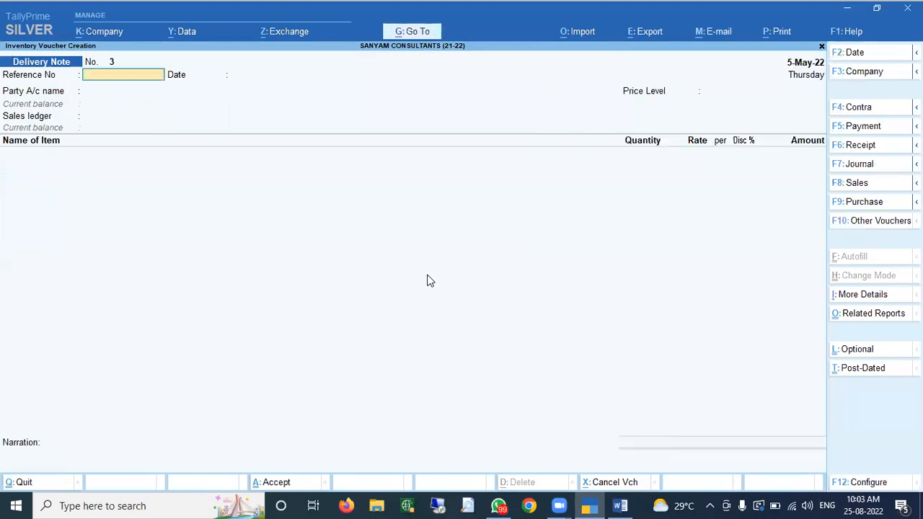
key(Escape)
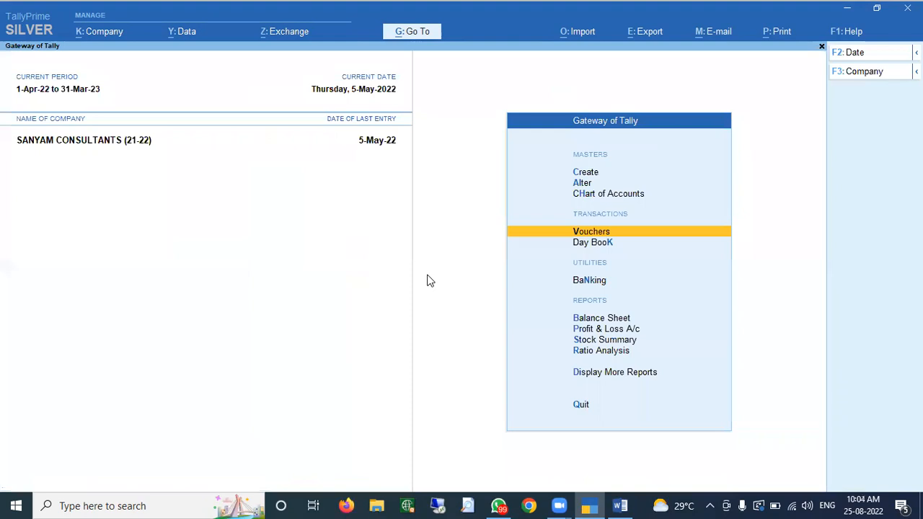
- Show all Sales Order Outstandings in detailed view, with order 1 at 2 of 5 pcs pending
key(d)
key(Down)
key(Down)
key(Down)
key(Down)
key(Return)
key(Down)
key(Down)
key(Down)
key(Down)
key(Down)
key(Down)
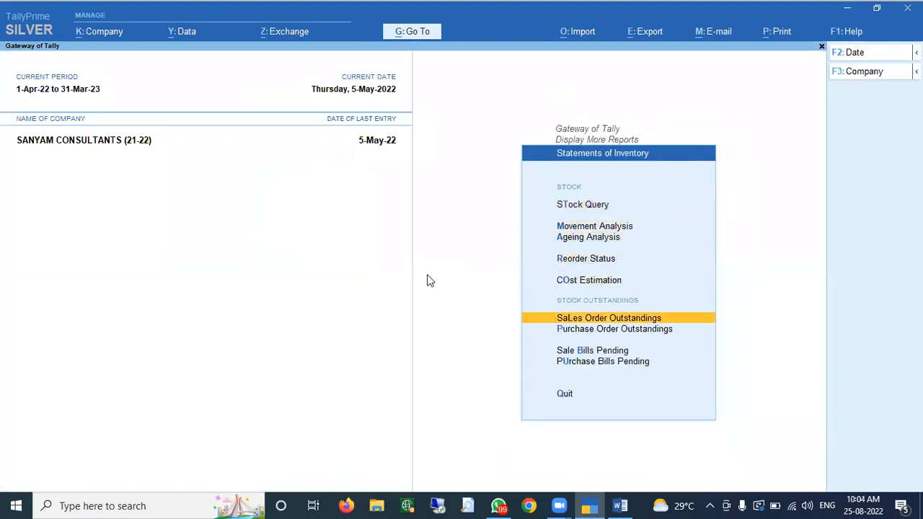
key(Up)
key(Return)
key(Down)
key(Down)
key(Down)
key(Down)
key(Down)
key(Return)
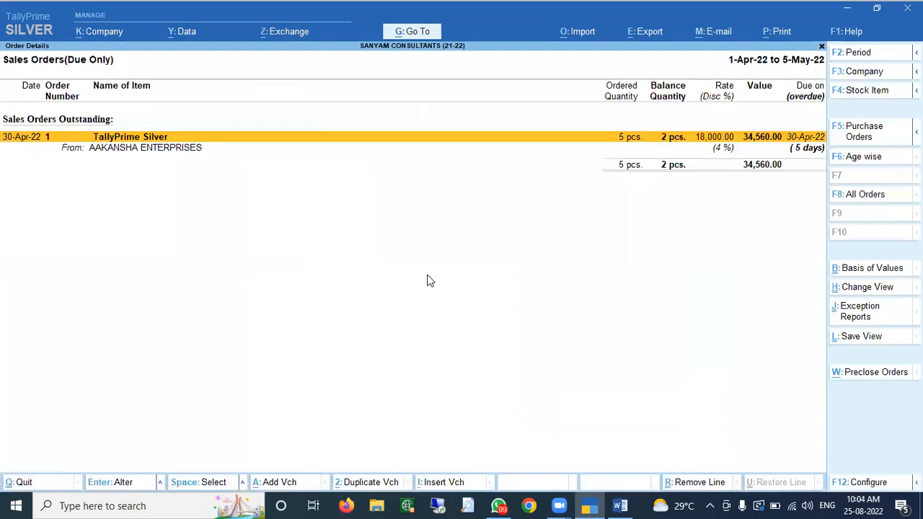
key(alt+F5)
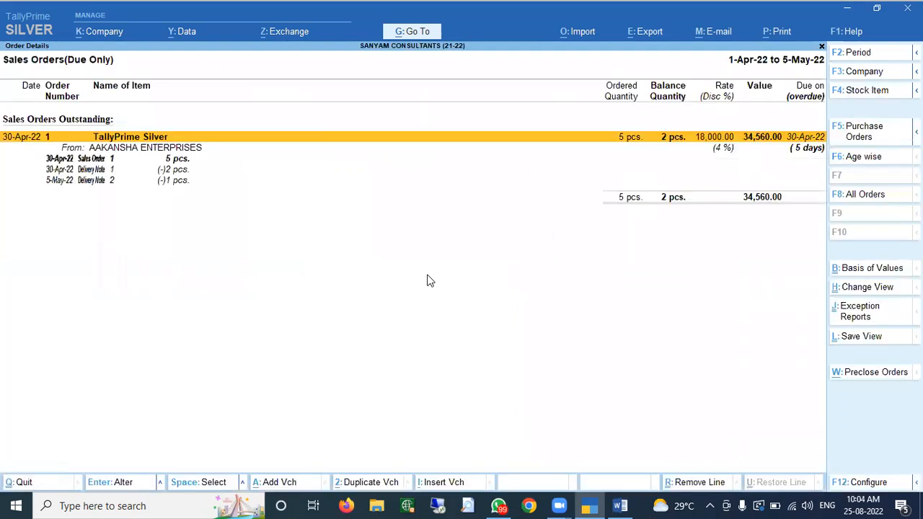
key(Down)
key(Down)
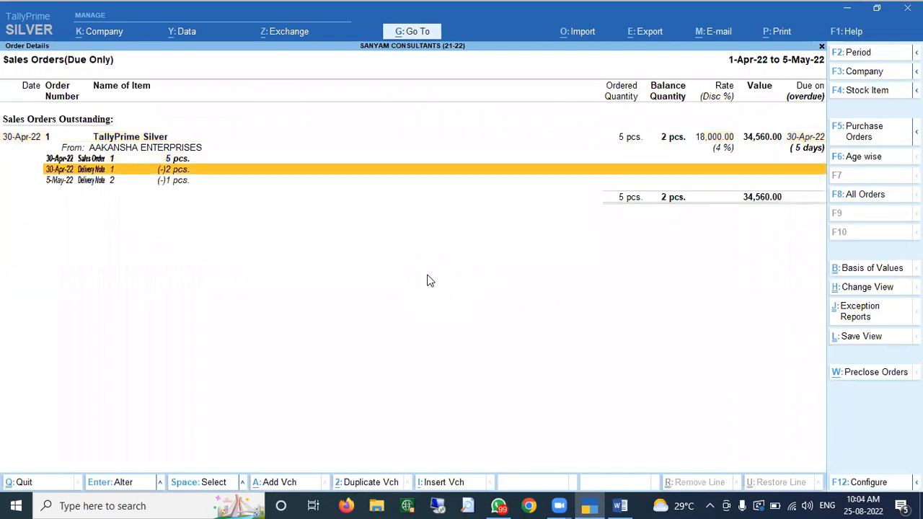
key(Down)
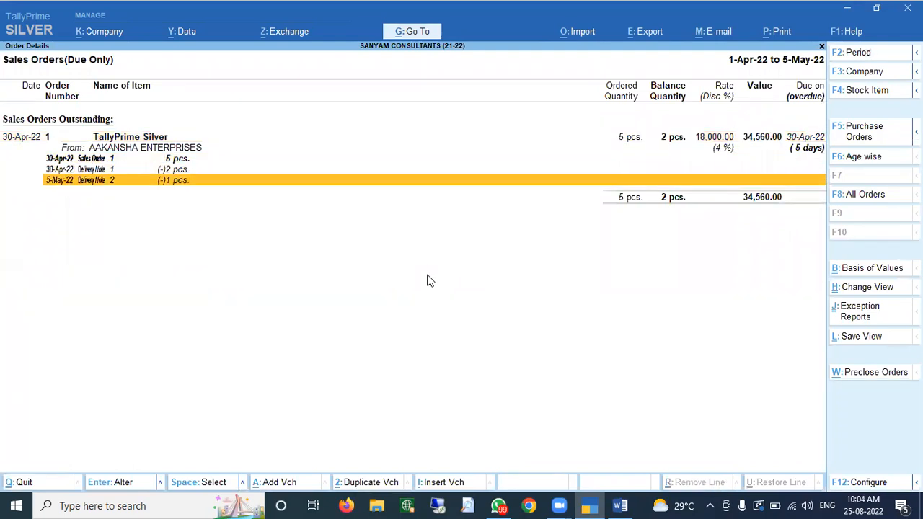
key(Up)
key(Up)
key(Up)
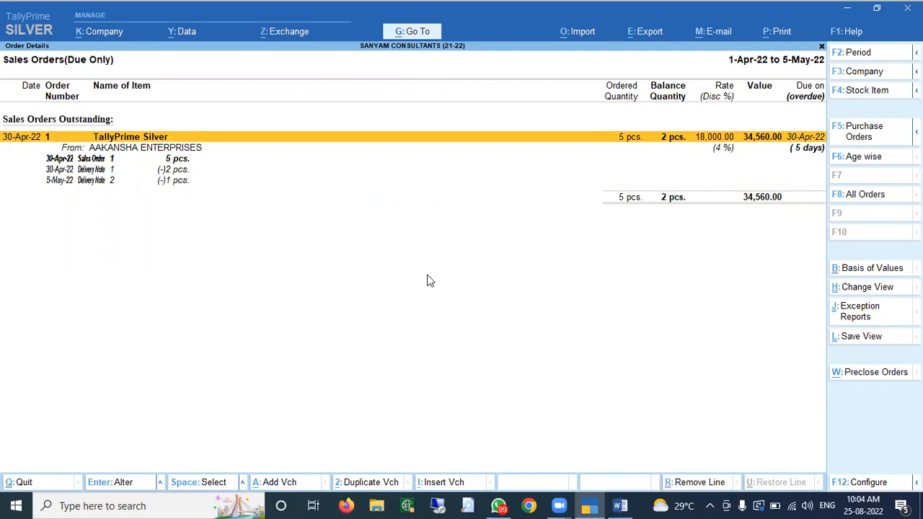
- Open Sales Bills Pending and expand the 5-May-22 entry to Delivery Note 2
key(Escape)
key(Escape)
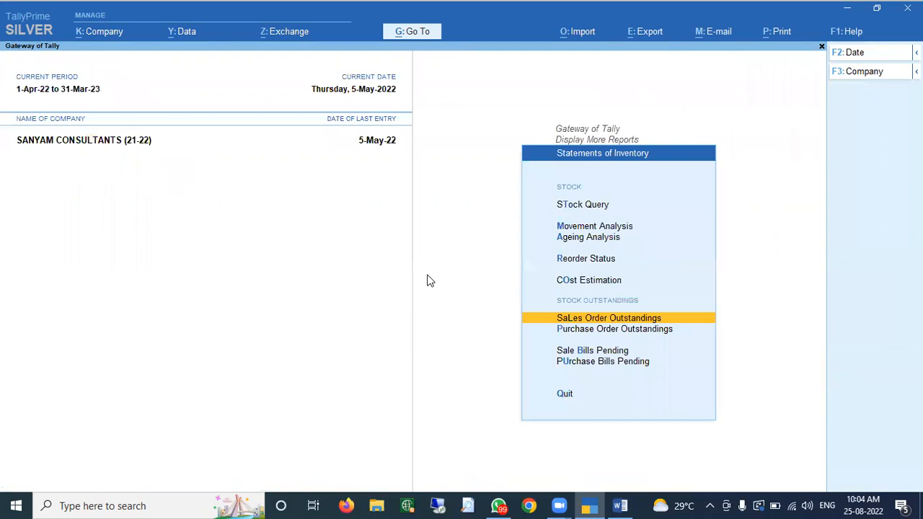
key(Down)
key(Down)
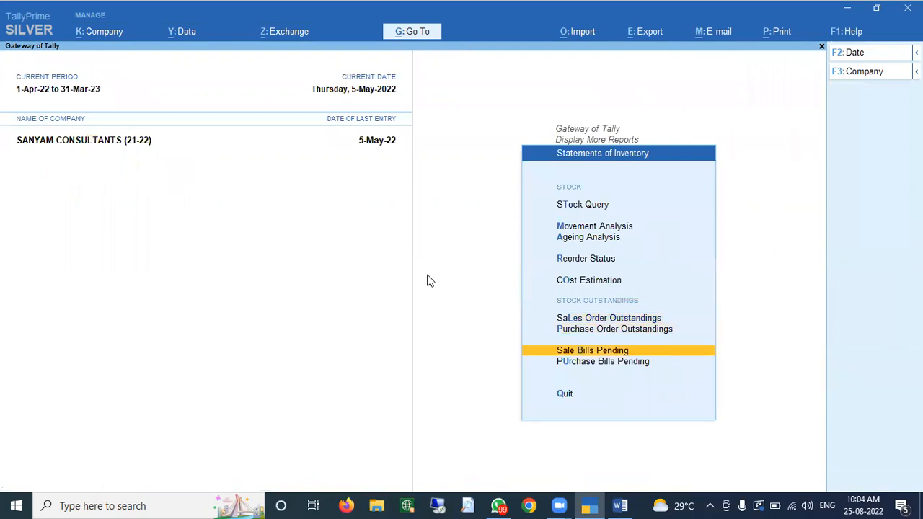
key(Return)
key(Down)
key(Down)
key(Up)
key(Up)
key(Down)
key(Down)
key(Up)
key(Down)
key(shift+Return)
key(Down)
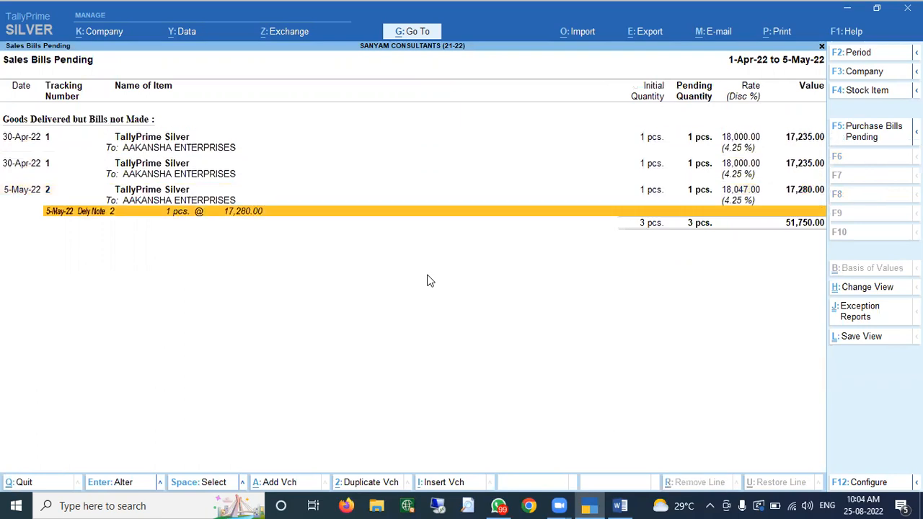
- Change Delivery Note 2's rate to 18,000, bringing pending bills to 51,705
key(Return)
key(Return)
key(Return)
key(Return)
key(Return)
key(Return)
key(Return)
key(Return)
key(Return)
key(Return)
key(Return)
key(Return)
key(Return)
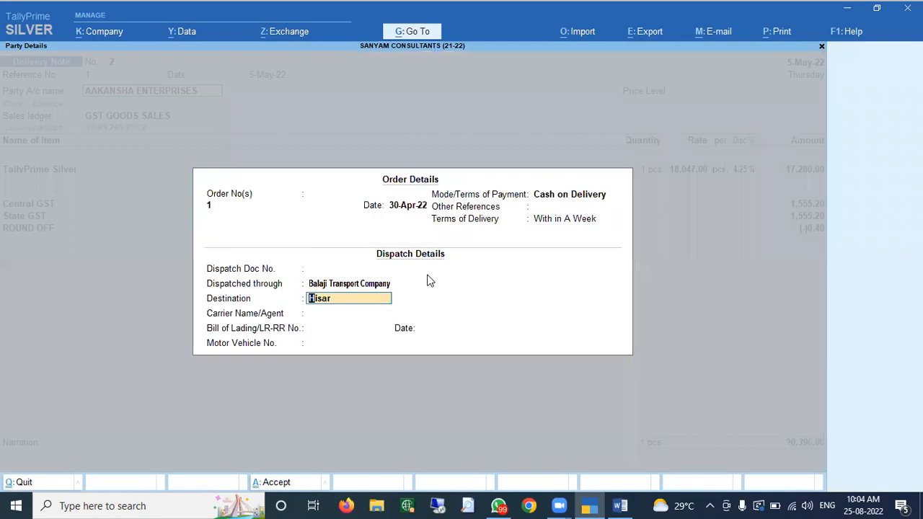
key(Return)
key(Return)
key(Return)
key(Return)
key(Return)
key(Return)
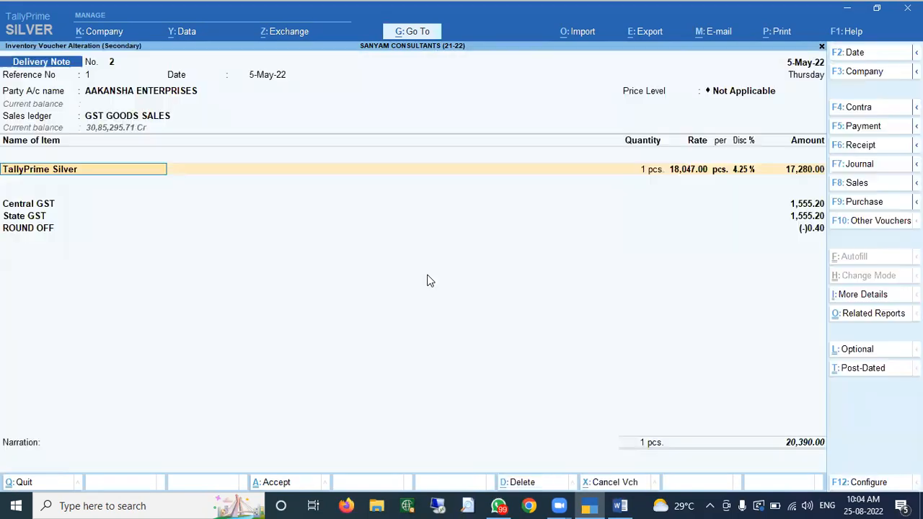
key(Return)
key(Return)
text(18000)
key(Return)
key(Return)
key(Return)
key(Return)
key(Return)
key(Return)
key(Return)
key(Return)
key(Return)
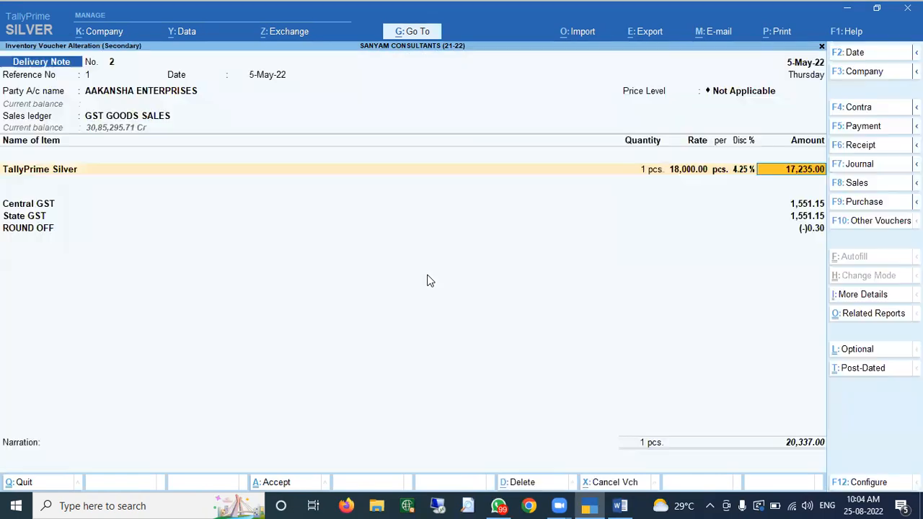
key(Return)
key(Return)
key(Return)
key(Return)
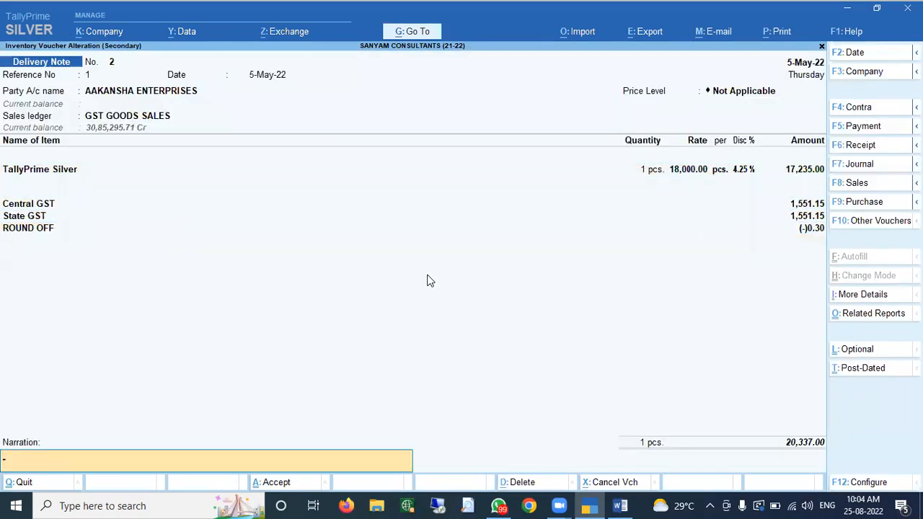
key(Down)
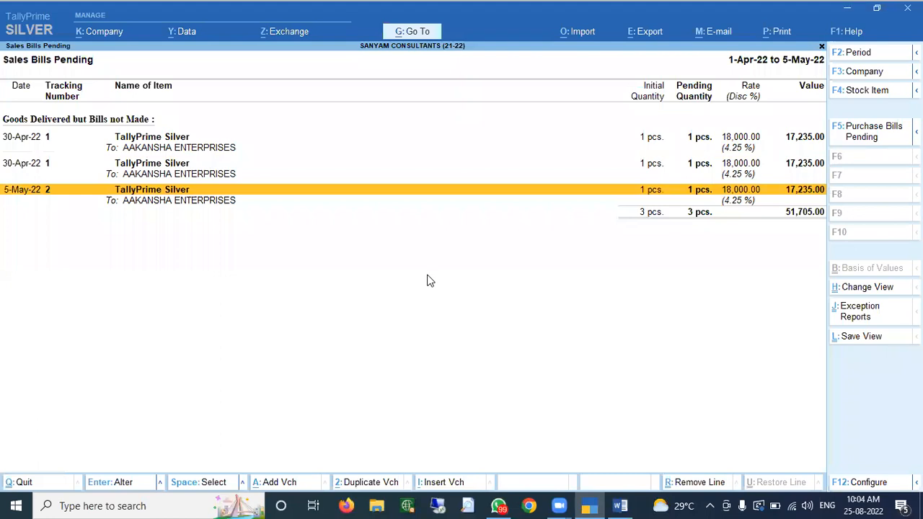
key(Up)
key(Up)
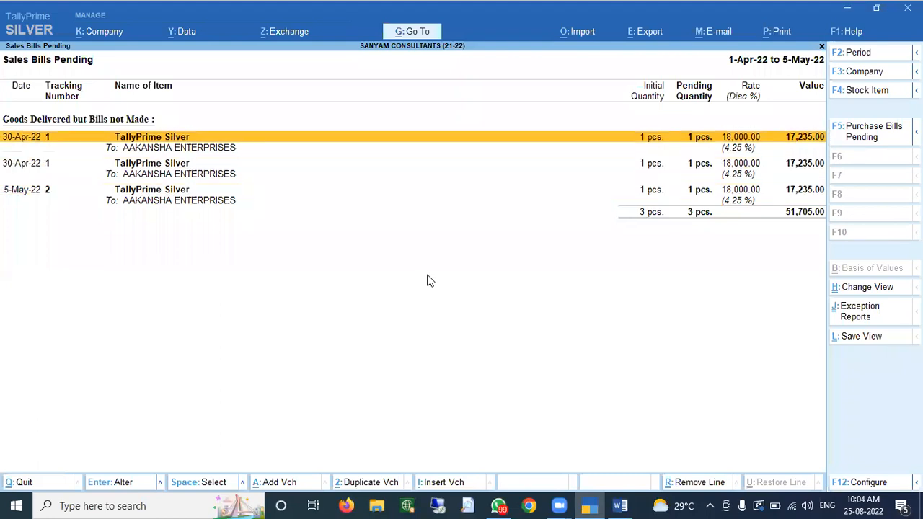
key(Escape)
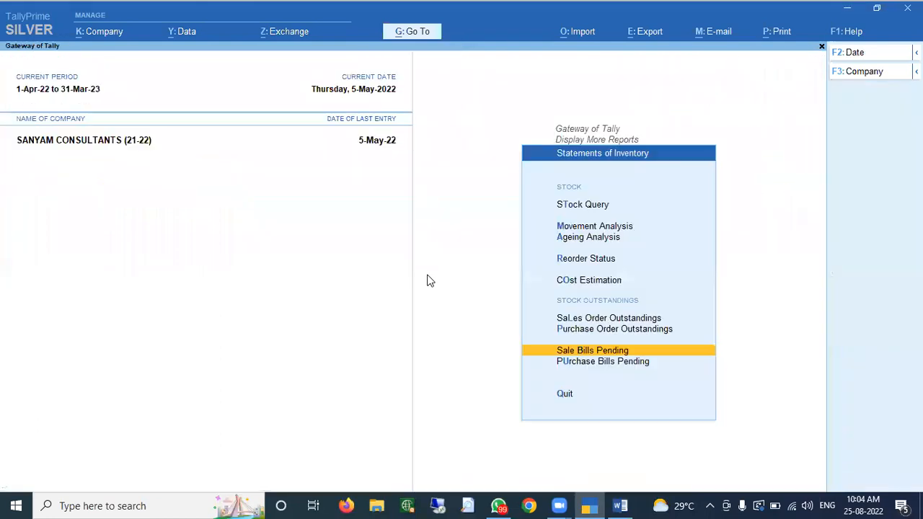
key(Up)
key(Up)
key(Return)
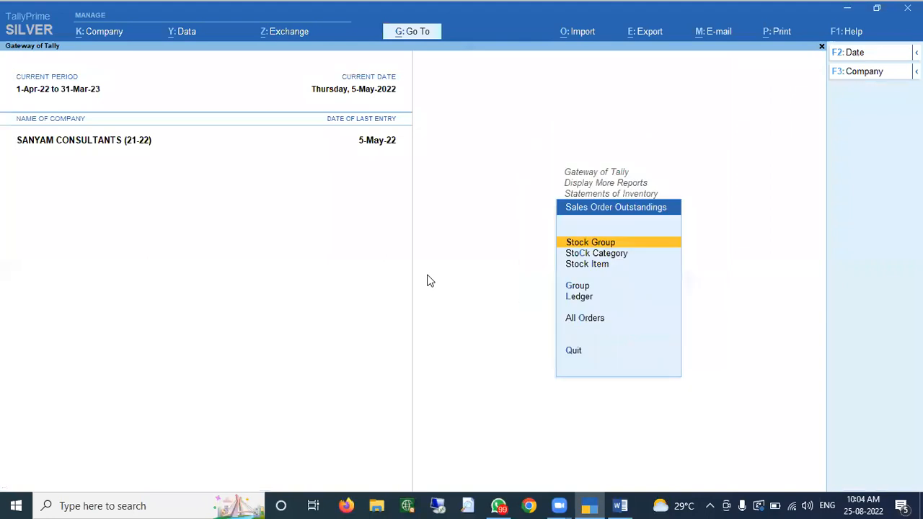
key(Down)
key(Down)
key(Down)
key(Down)
key(Down)
key(Return)
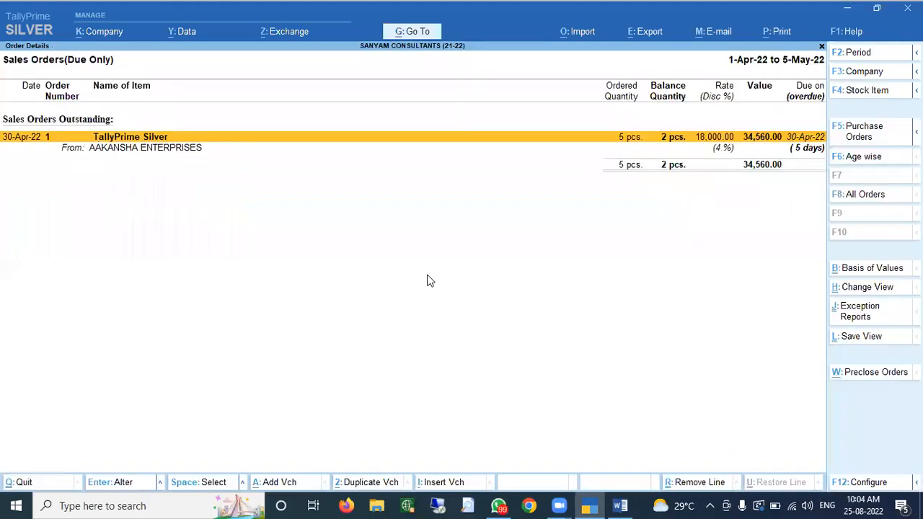
key(Escape)
key(Escape)
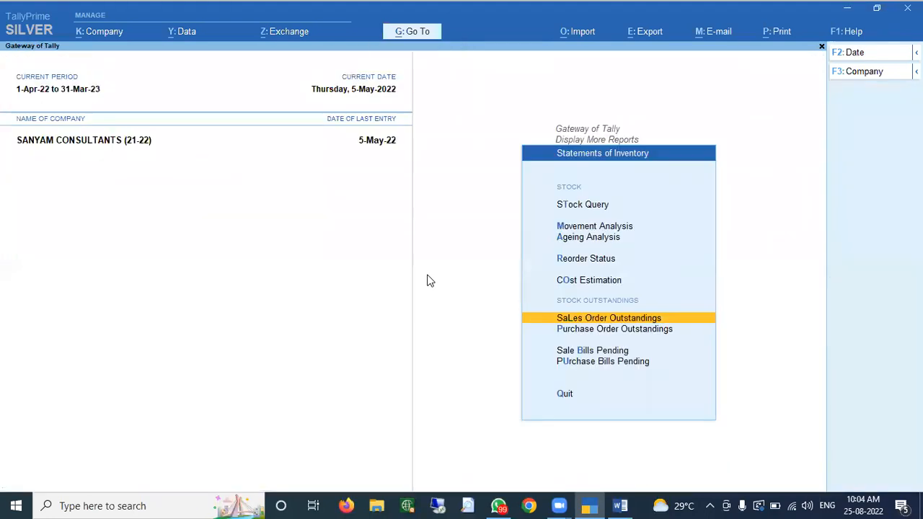
key(Down)
key(Down)
key(Return)
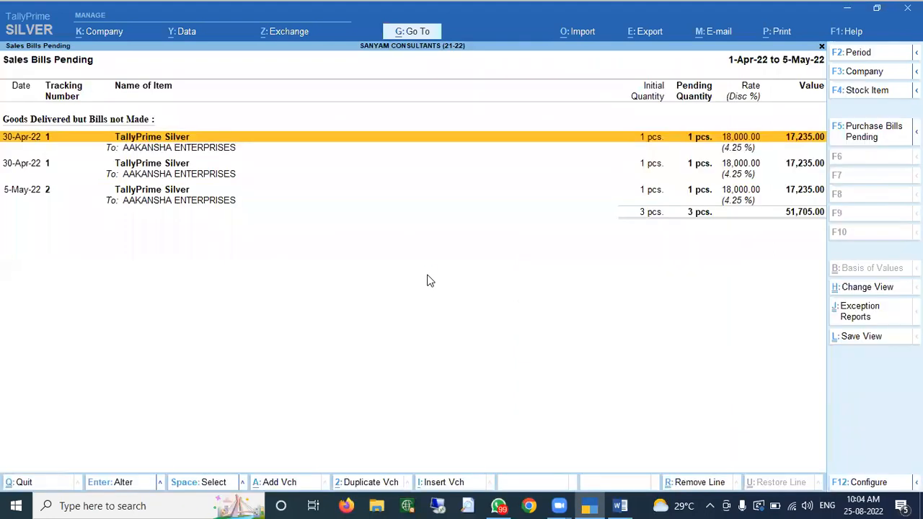
key(Down)
key(Down)
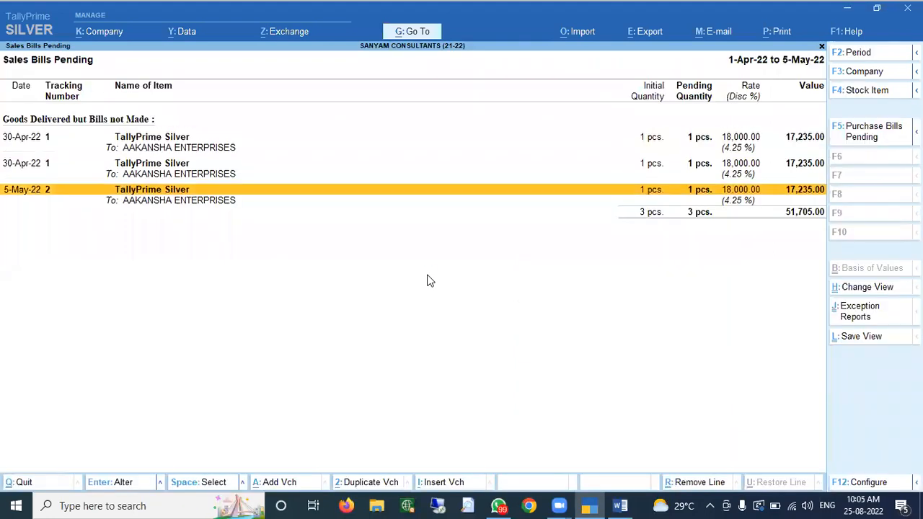
key(Up)
key(Up)
key(Up)
- Open the AAKANSHA ENTERPRISES ledger vouchers report with the 'dal' shortcut
key(Escape)
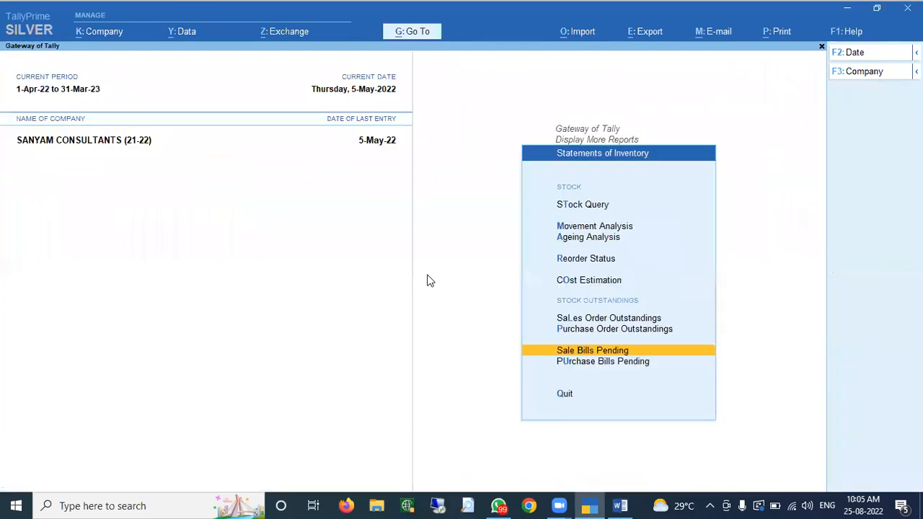
key(Escape)
key(Home)
text(da)
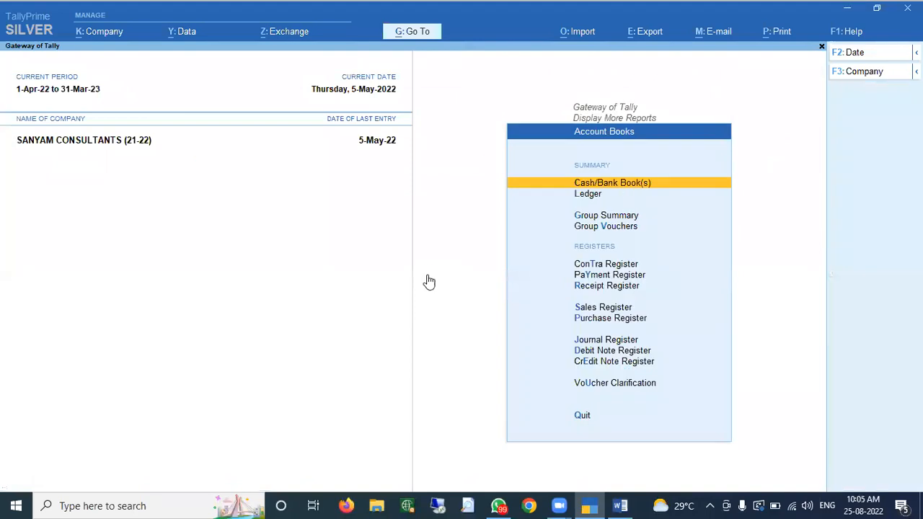
text(lAak)
key(Return)
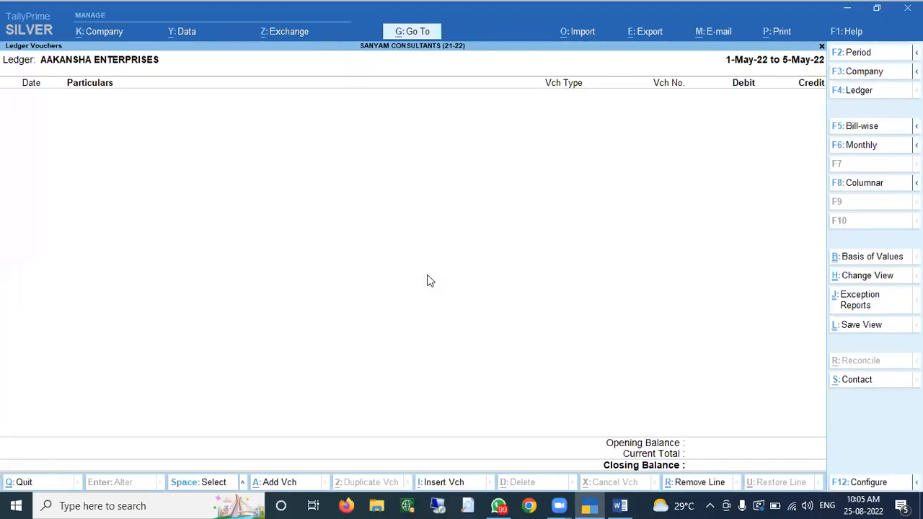
- Set the ledger period to start from 1-Apr-22, through 5-May-22
key(F2)
text(1-4)
key(Return)
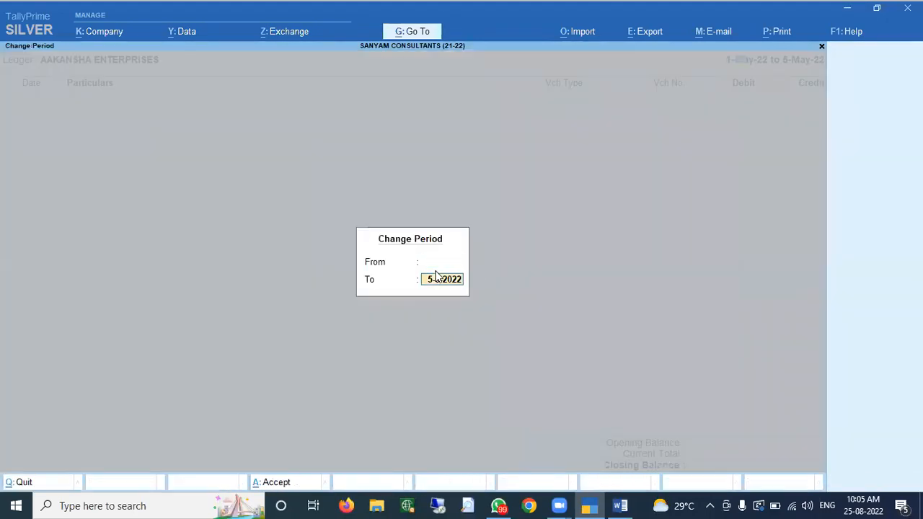
key(Return)
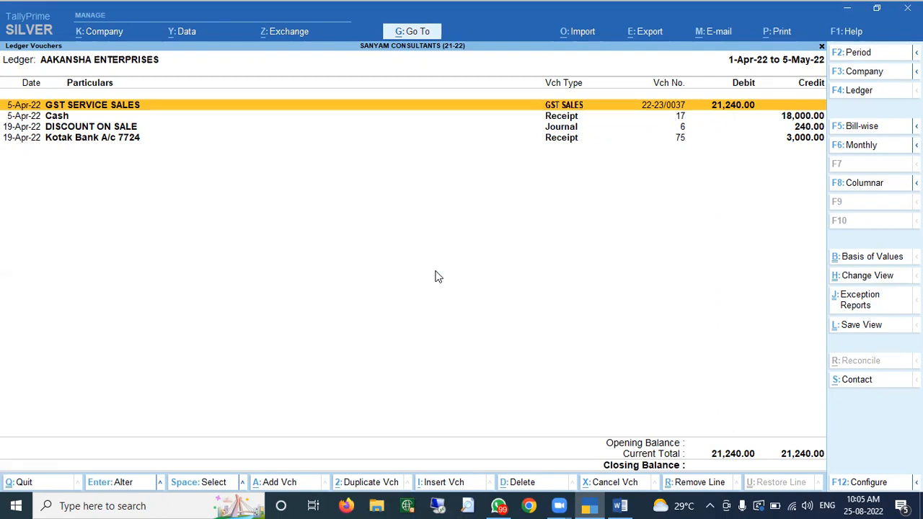
- Highlight the Kotak Bank receipt in the Aakansha Enterprises ledger, then close the report
key(Down)
key(Down)
key(Down)
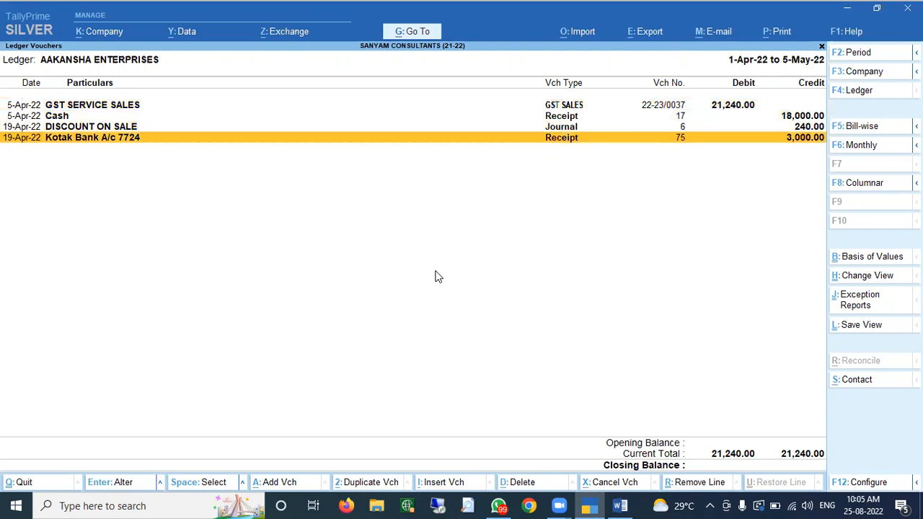
key(Escape)
key(Escape)
key(Escape)
key(Escape)
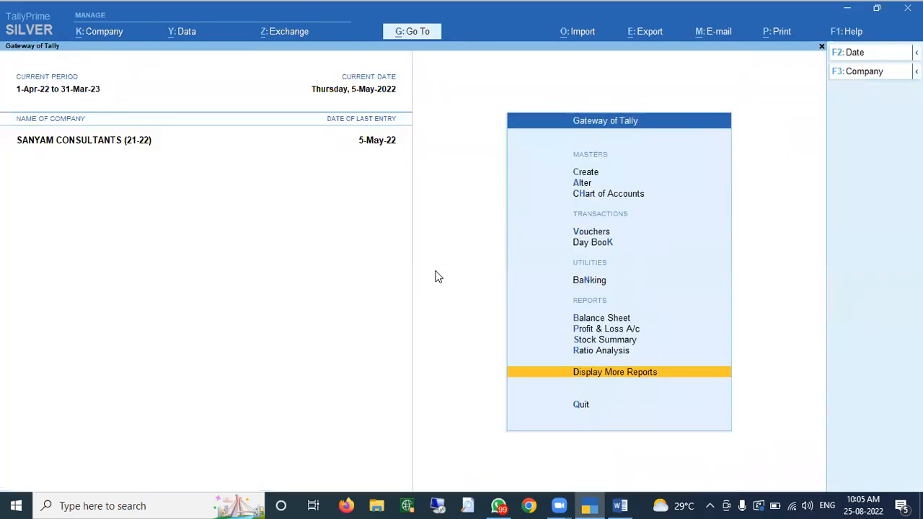
- From Stock Summary, drill into TallyPrime Silver's April stock vouchers
key(Down)
key(Down)
key(s)
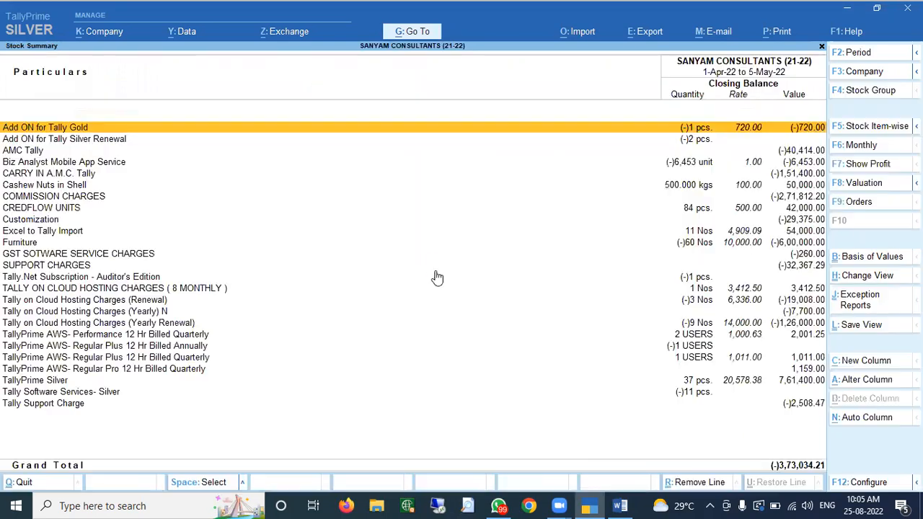
key(Down)
key(Down)
key(Down)
key(Down)
key(Down)
key(Down)
key(Down)
key(Down)
key(Down)
key(Down)
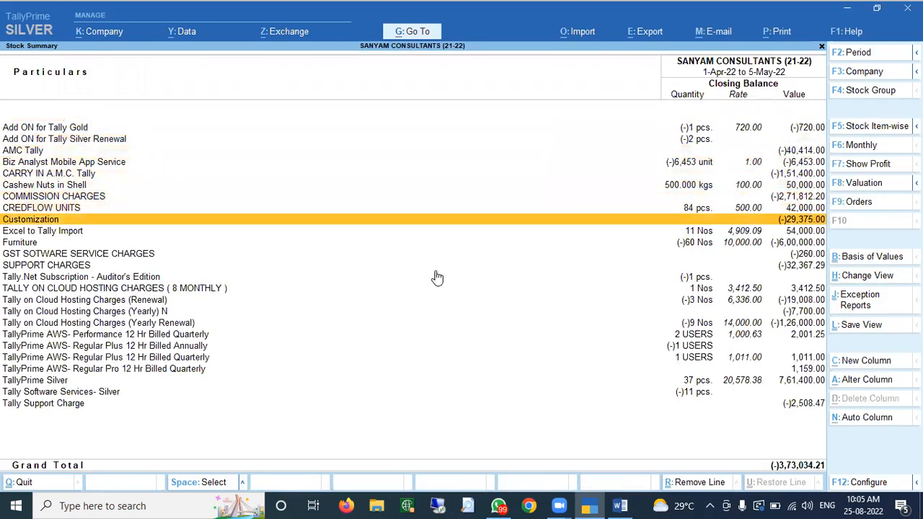
key(Down)
key(Down)
key(Down)
key(Down)
key(Down)
key(Down)
key(Down)
key(Down)
key(Down)
key(Down)
key(Down)
key(Down)
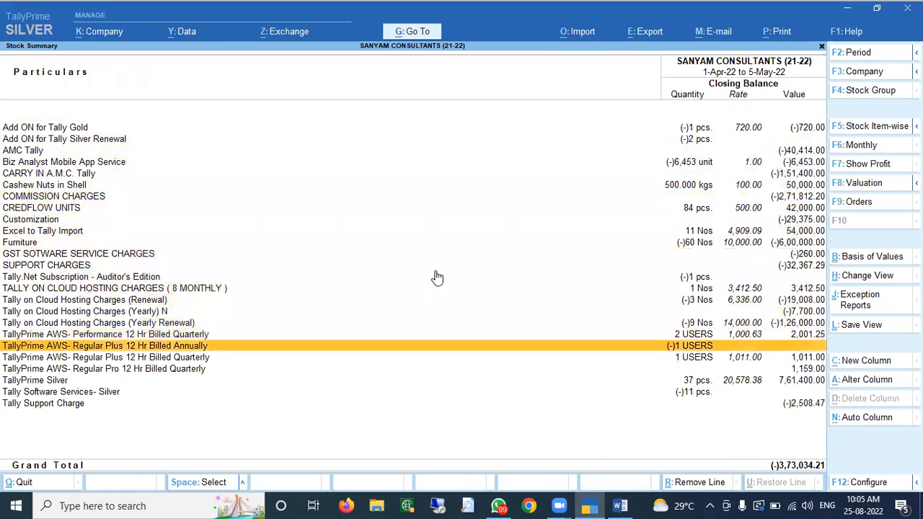
key(Return)
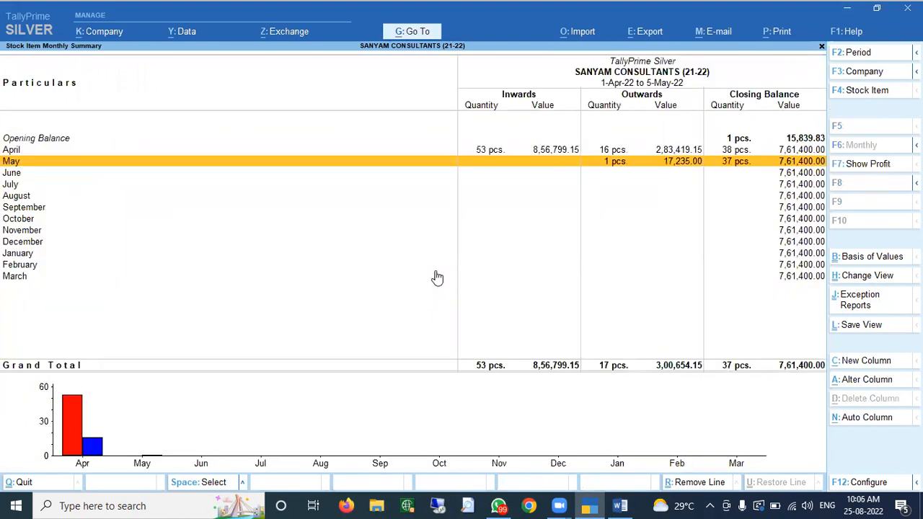
key(Up)
key(Return)
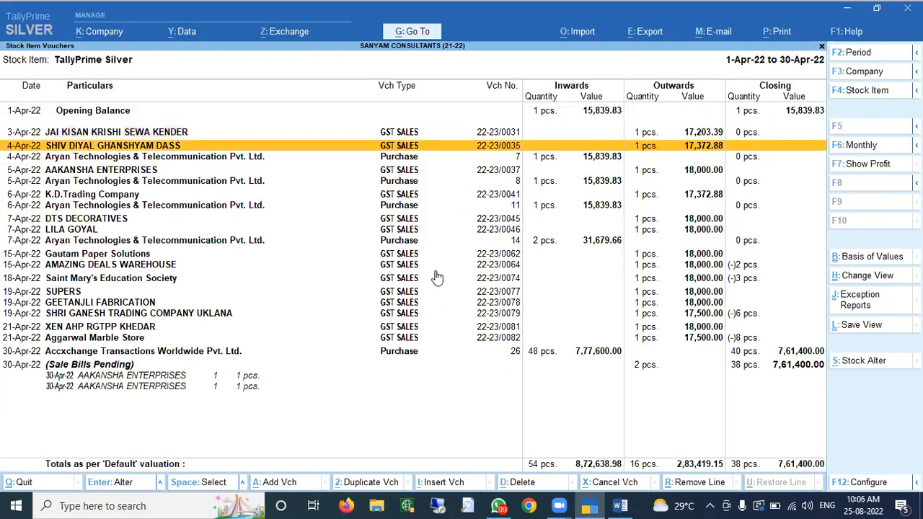
key(Down)
key(Down)
key(Down)
key(Down)
key(Down)
key(Down)
key(Down)
key(Down)
key(Down)
key(Down)
key(Down)
key(Down)
key(Down)
key(Down)
key(Down)
key(Down)
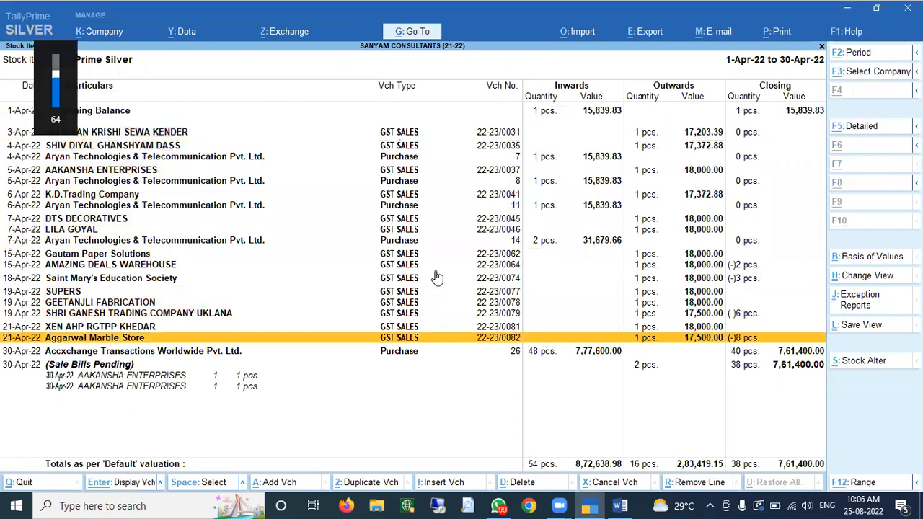
- Extend the period to 31-May and review the three Sale Bills Pending for Aakansha Enterprises
key(alt+F2)
key(Return)
text(31-5)
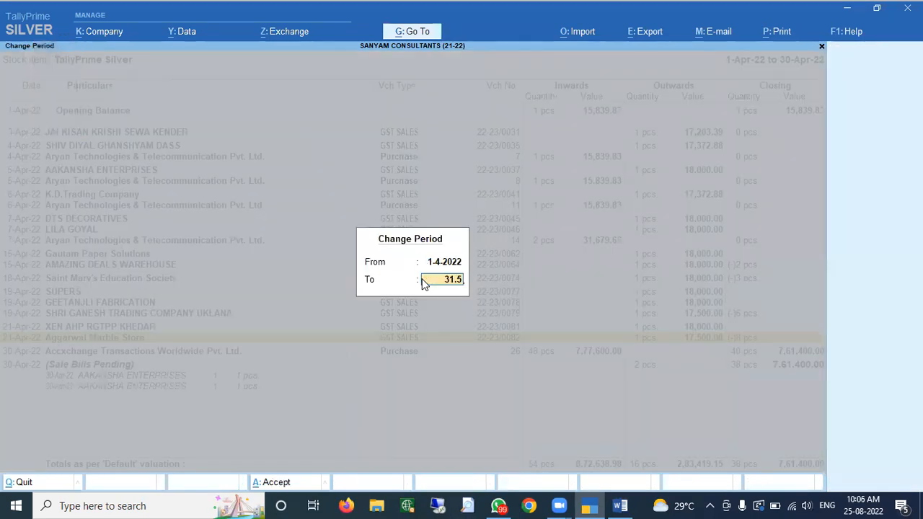
key(Return)
key(Down)
key(Down)
key(Down)
key(Down)
key(Down)
key(Down)
key(Down)
key(Down)
key(Down)
key(Down)
key(Down)
key(Down)
key(Down)
key(Down)
key(Down)
key(Down)
key(Down)
key(Down)
key(Down)
key(Down)
key(Down)
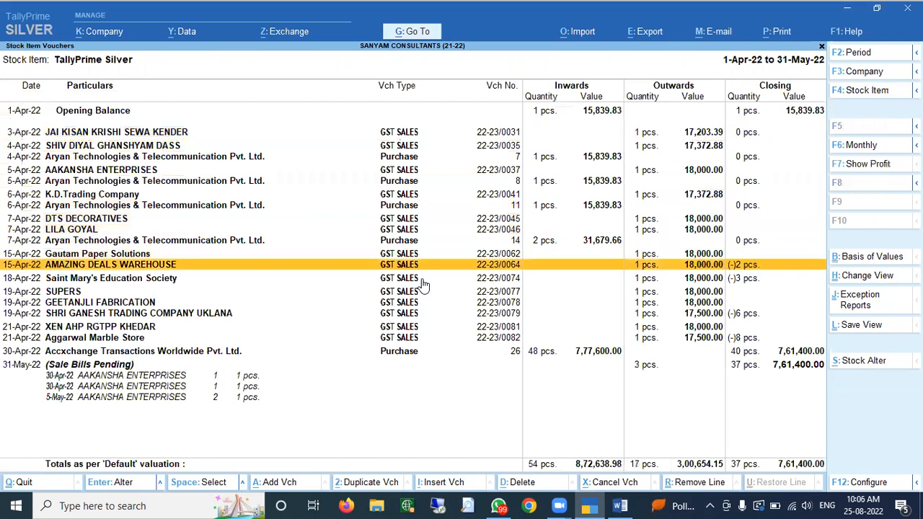
key(Up)
key(Up)
key(Up)
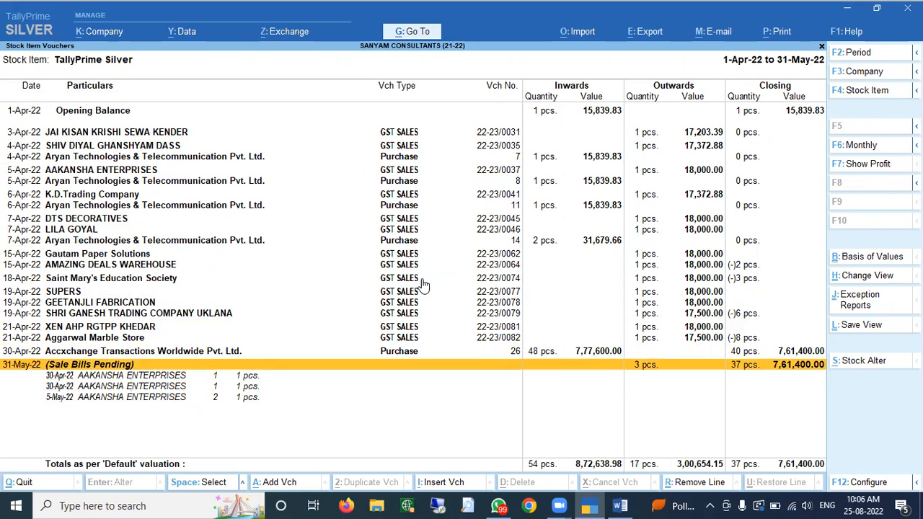
key(Down)
key(Down)
key(Down)
key(Up)
key(Up)
key(Down)
key(Down)
key(Up)
key(Up)
key(Up)
key(Escape)
key(Escape)
key(Escape)
- Open the Profit & Loss A/c in detailed view and select Sales Bills to Make
key(Home)
key(p)
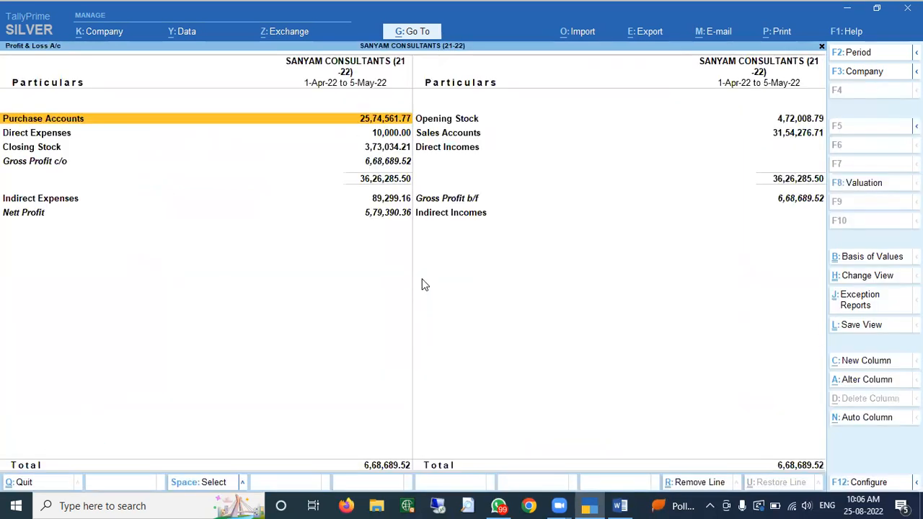
key(alt+F5)
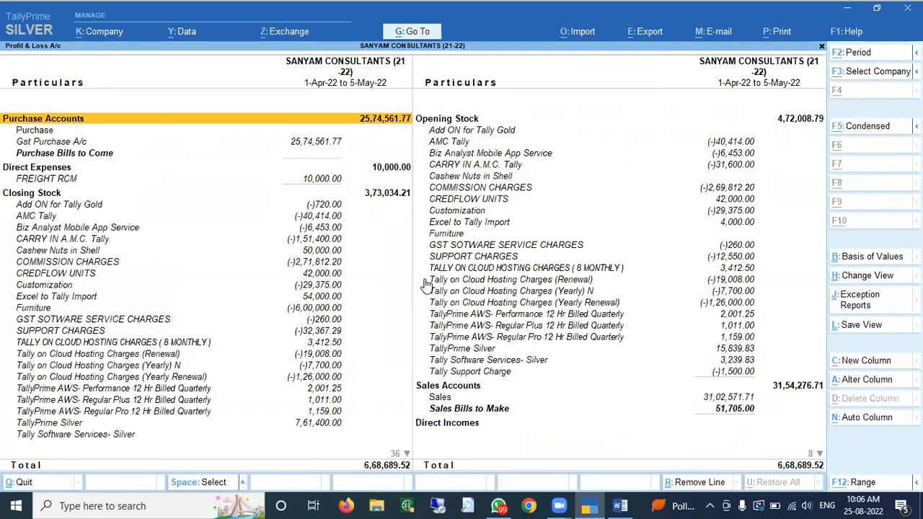
key(Right)
key(Down)
key(Down)
key(Down)
key(Down)
key(Down)
key(Down)
key(Down)
key(Down)
key(Down)
key(Down)
key(Down)
key(Down)
key(Down)
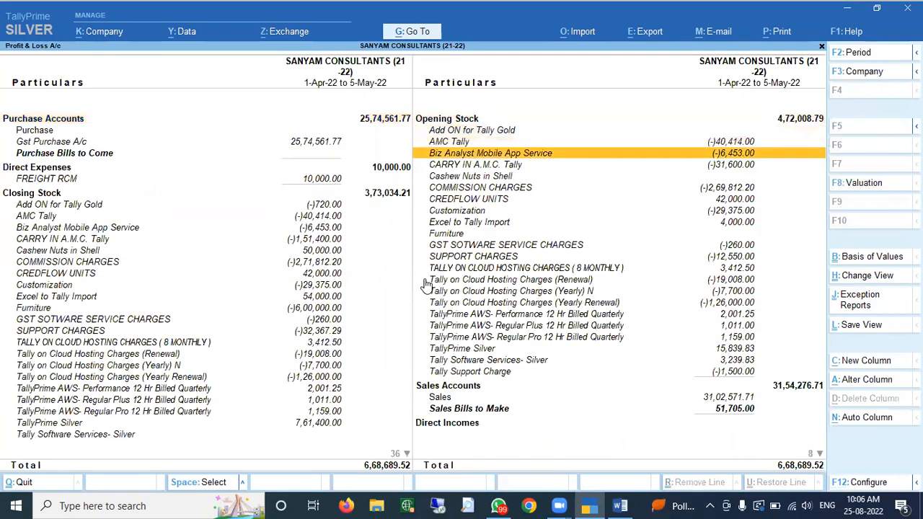
key(Down)
key(Down)
key(Down)
key(Down)
key(Down)
key(Down)
key(Down)
key(Down)
key(Down)
key(Down)
key(Down)
key(Down)
key(Down)
key(Up)
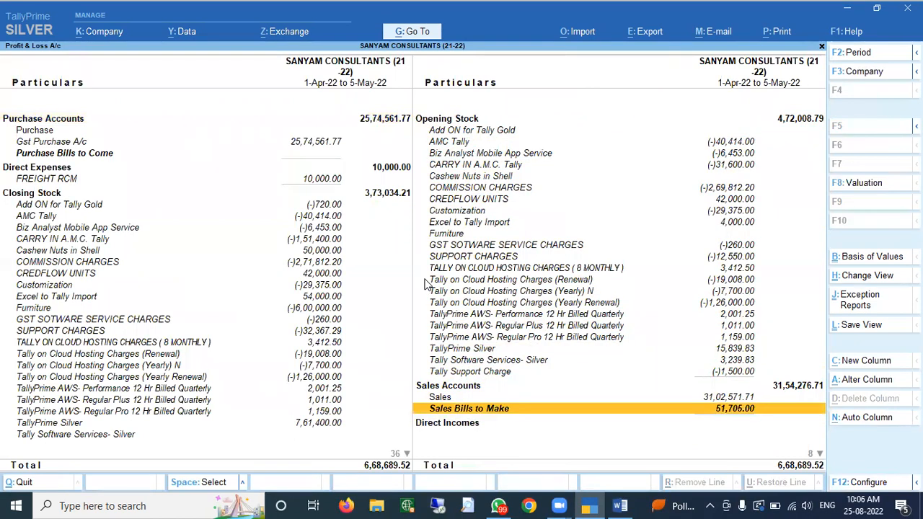
- Review the pending sales bills totalling 51,705.00, then return to Gateway of Tally
key(Return)
key(Down)
key(Down)
key(Up)
key(Up)
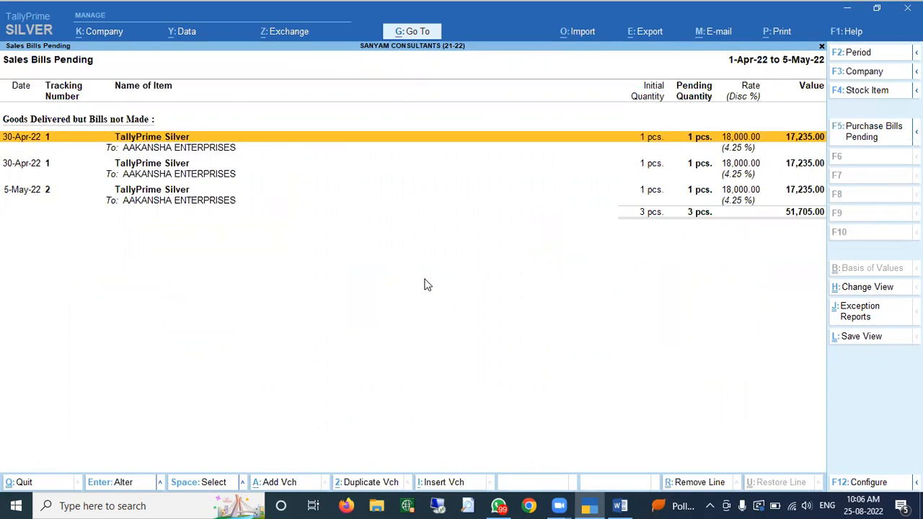
key(Escape)
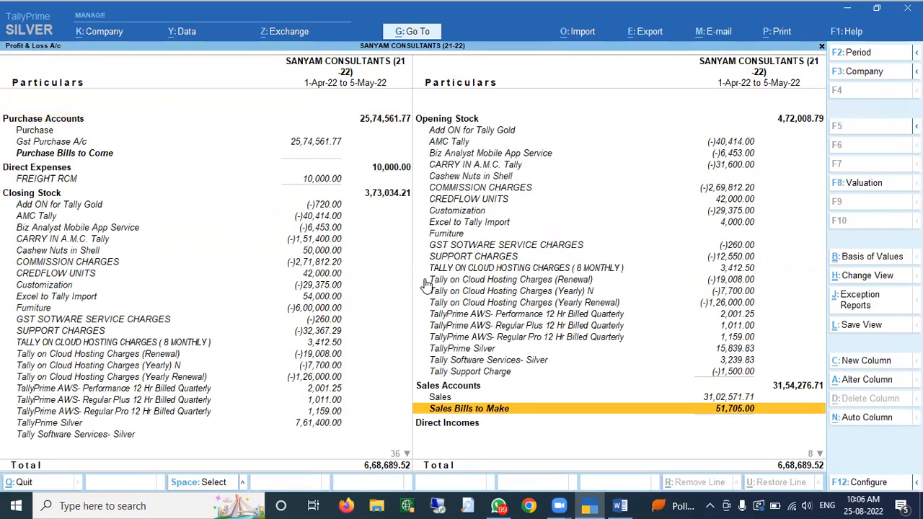
key(Escape)
key(Home)
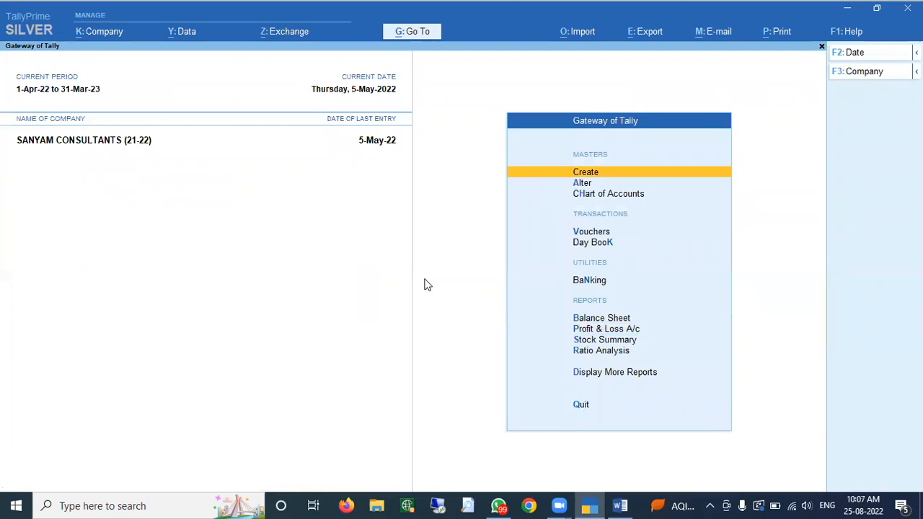
- In voucher entry, choose Rejections In from the inactive other voucher types
key(Down)
key(Down)
key(Down)
key(Down)
key(Up)
key(Return)
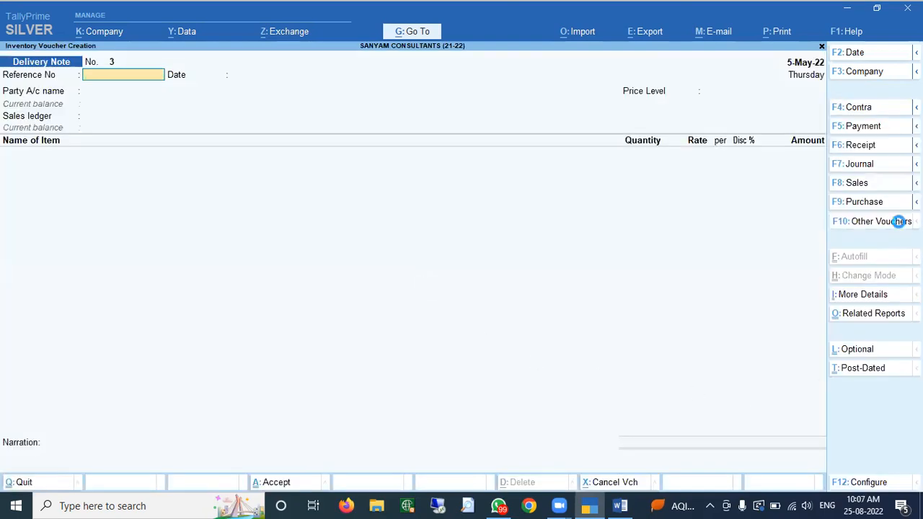
click(900, 221)
text(Reje)
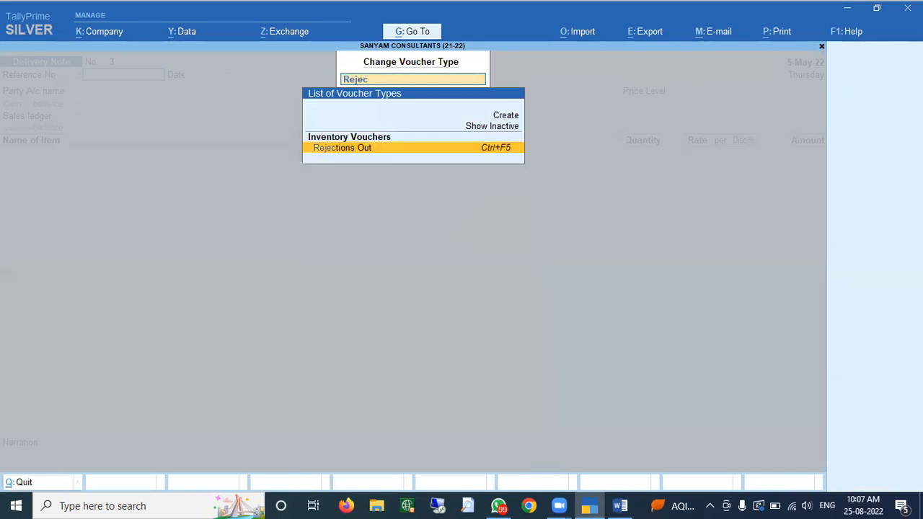
text(c)
key(Up)
key(Up)
key(Return)
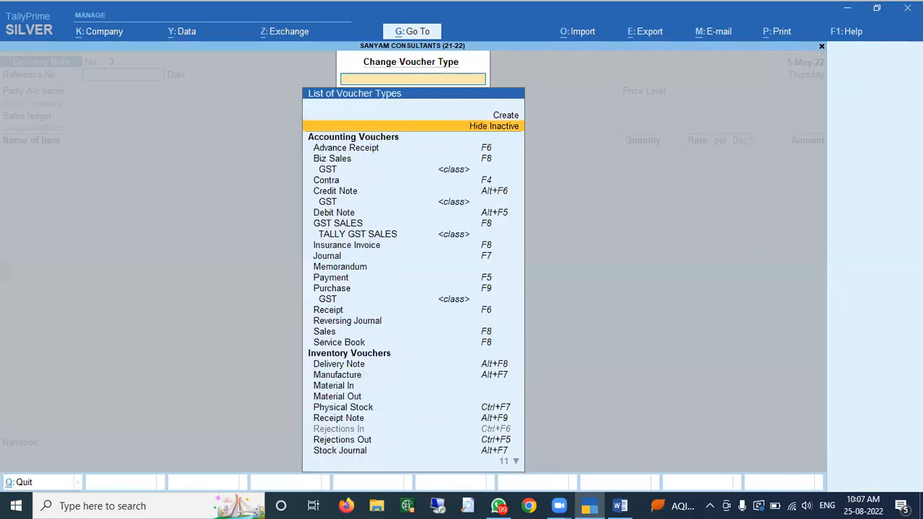
text(Rejec)
key(Down)
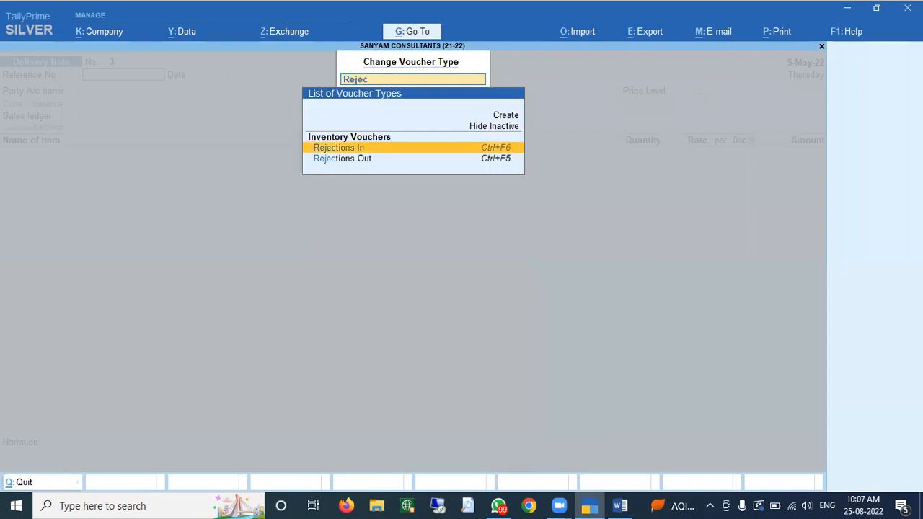
key(Return)
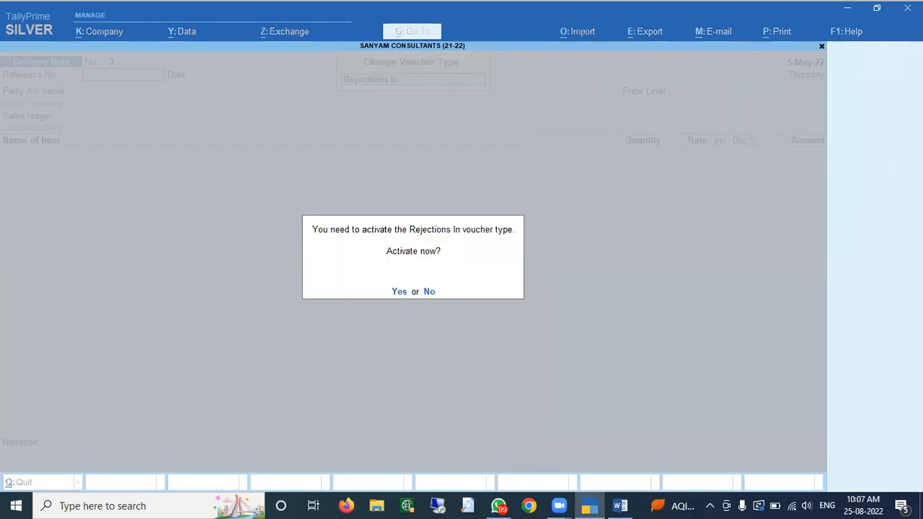
- Activate Rejections In and select AAKANSHA ENTERPRISES as the party ledger
key(Return)
text(Aak)
key(Return)
- Add TallyPrime Silver as the rejected item against tracking no. 1
key(Return)
key(Return)
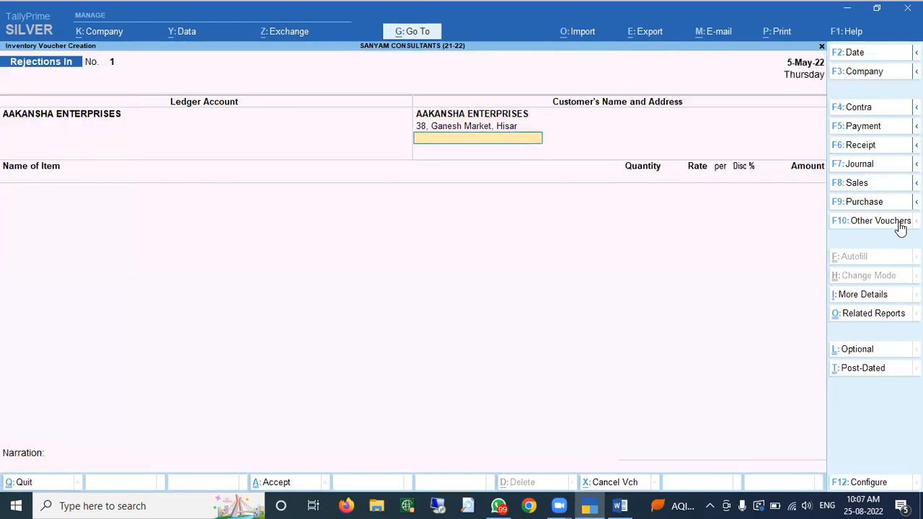
key(Return)
text(Silver)
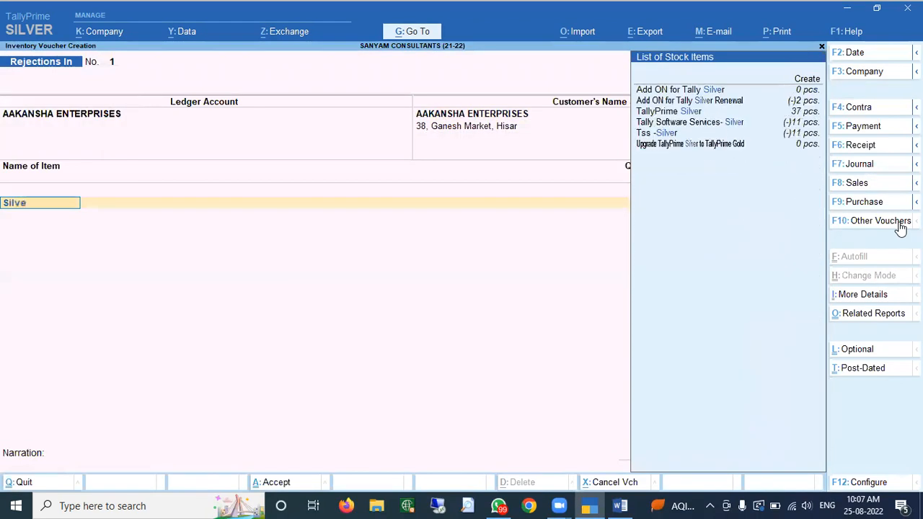
key(Return)
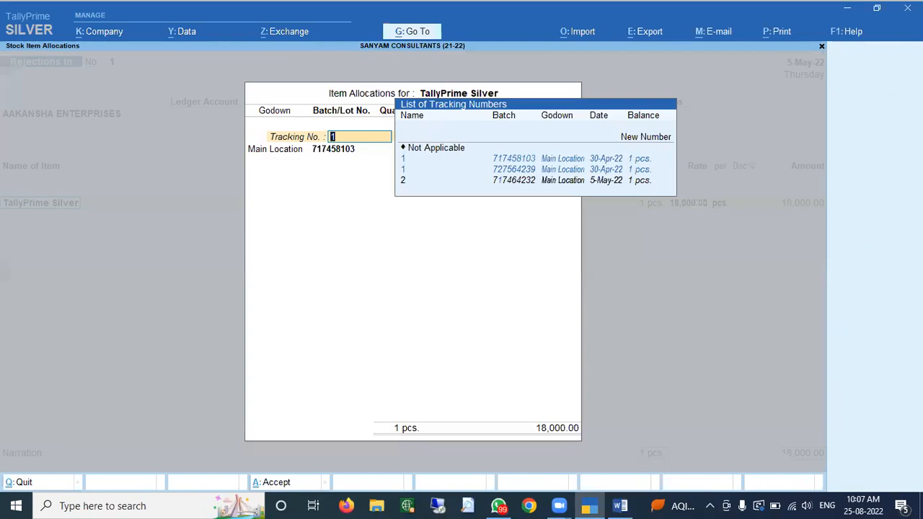
key(Down)
key(Down)
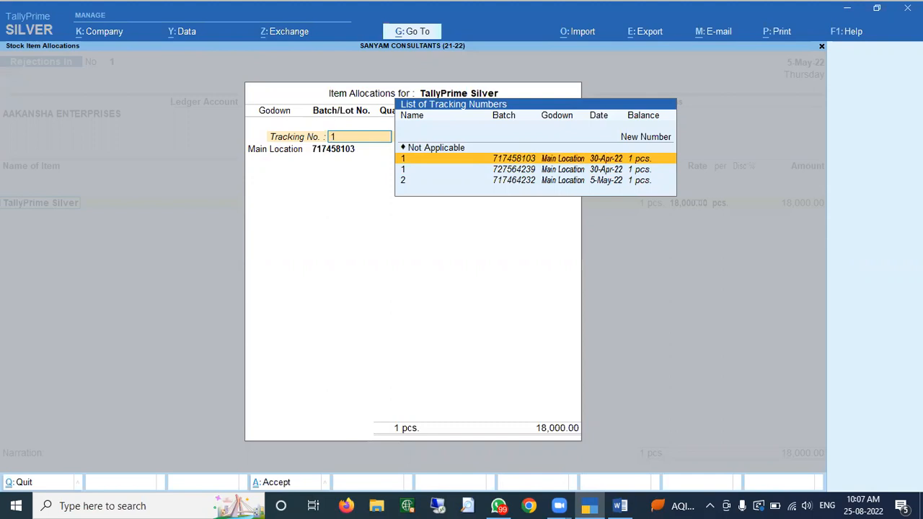
key(Down)
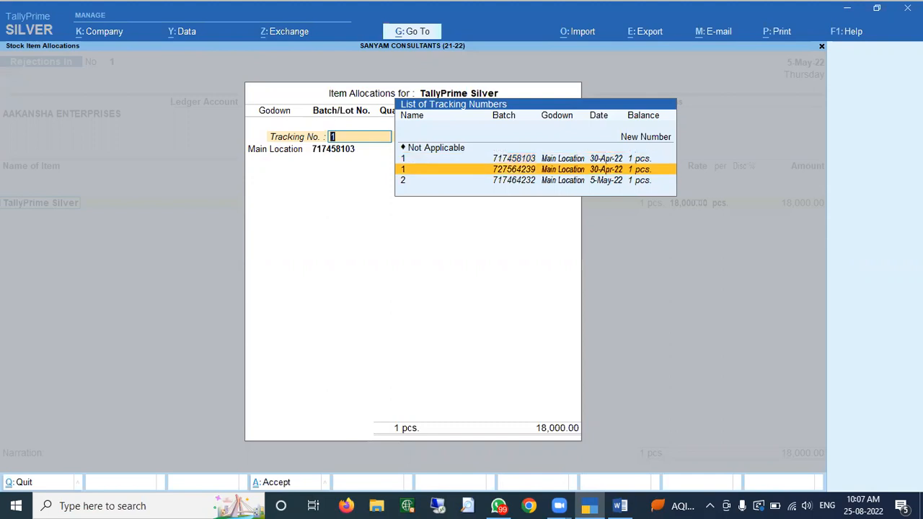
key(Return)
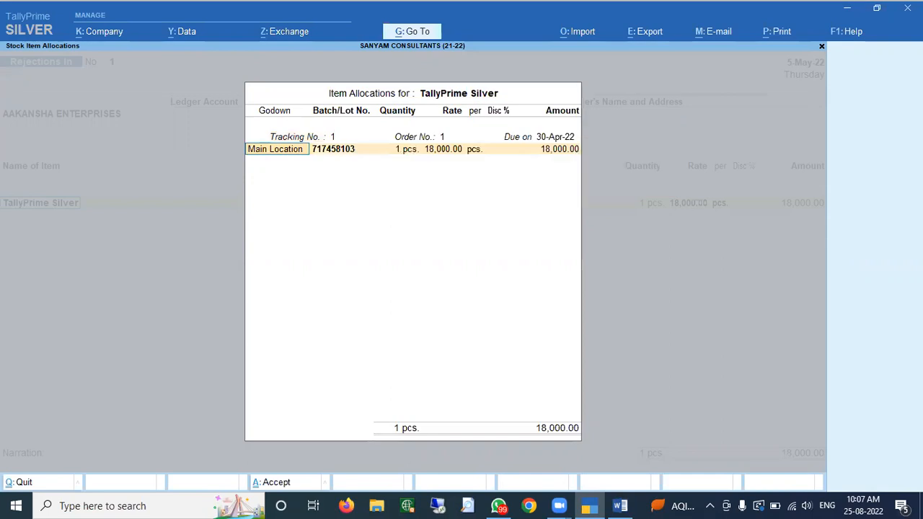
- Set batch 727564239 with 4.25% discount and save the 17,235.00 Rejections In voucher
key(Return)
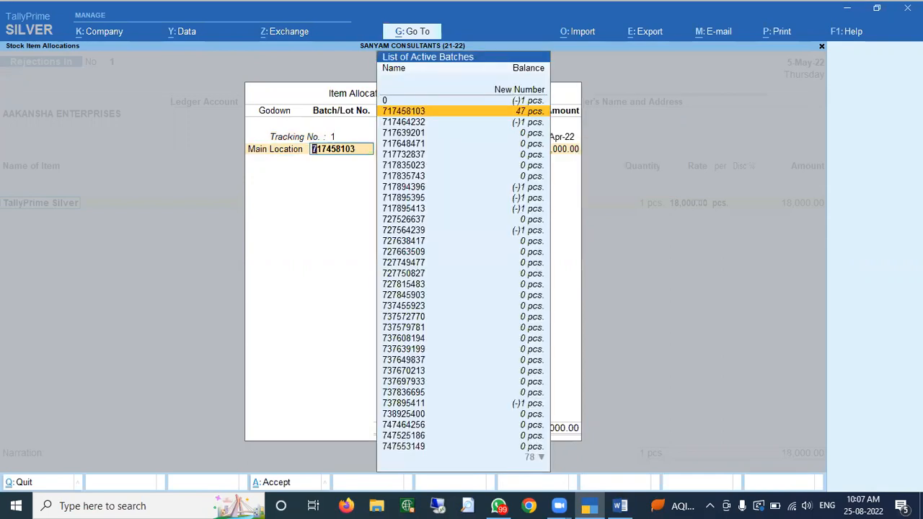
text(4329)
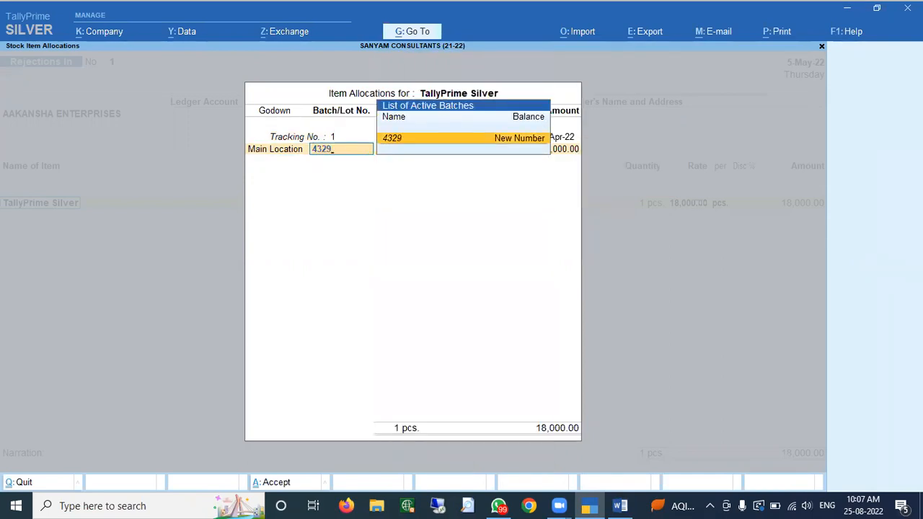
key(BackSpace)
key(BackSpace)
key(BackSpace)
key(BackSpace)
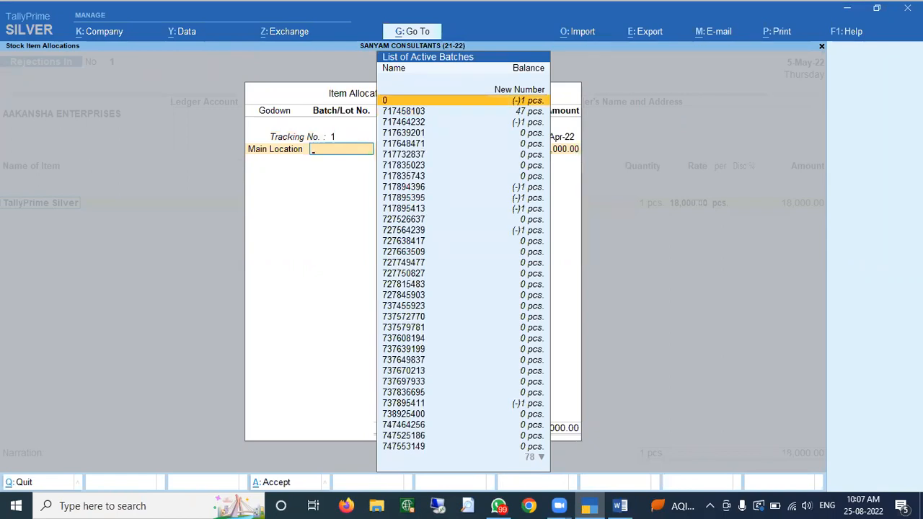
key(BackSpace)
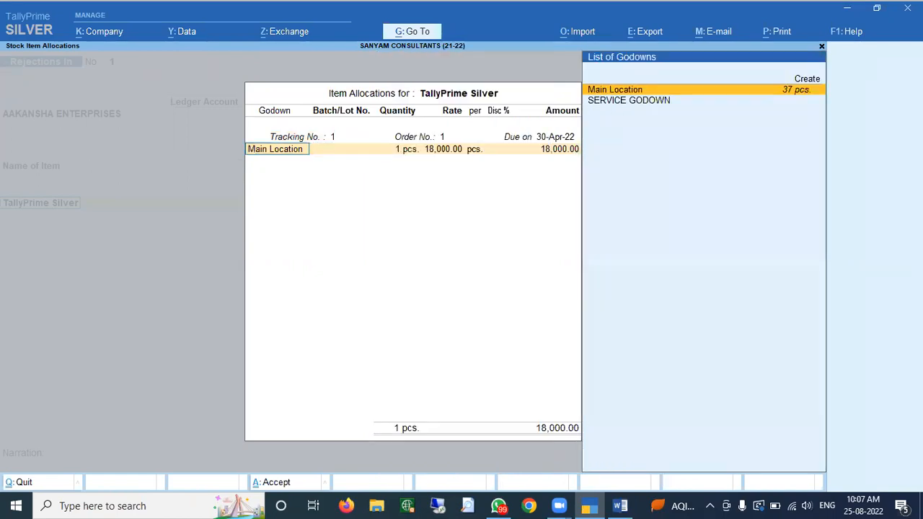
key(BackSpace)
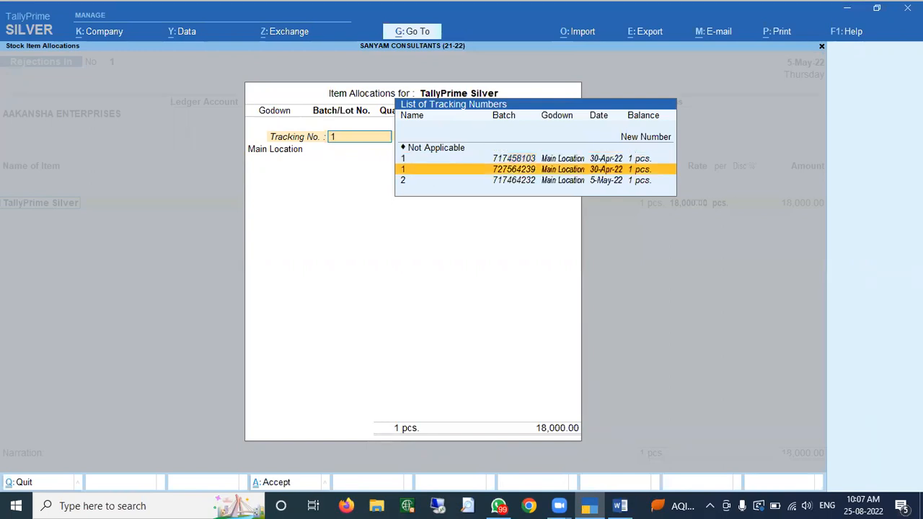
key(Return)
key(Return)
text(7)
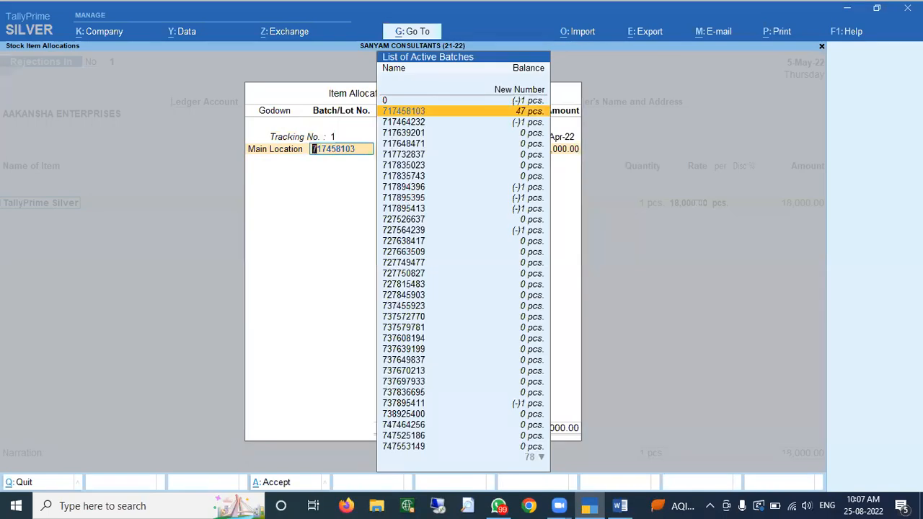
text(2756)
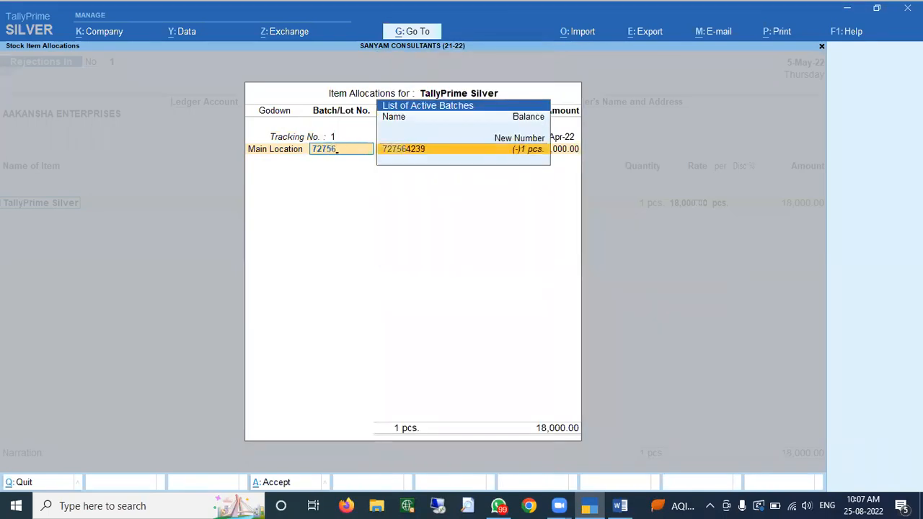
key(Return)
key(Return)
key(Return)
key(Return)
text(4.25)
key(Return)
key(Return)
key(Return)
key(Return)
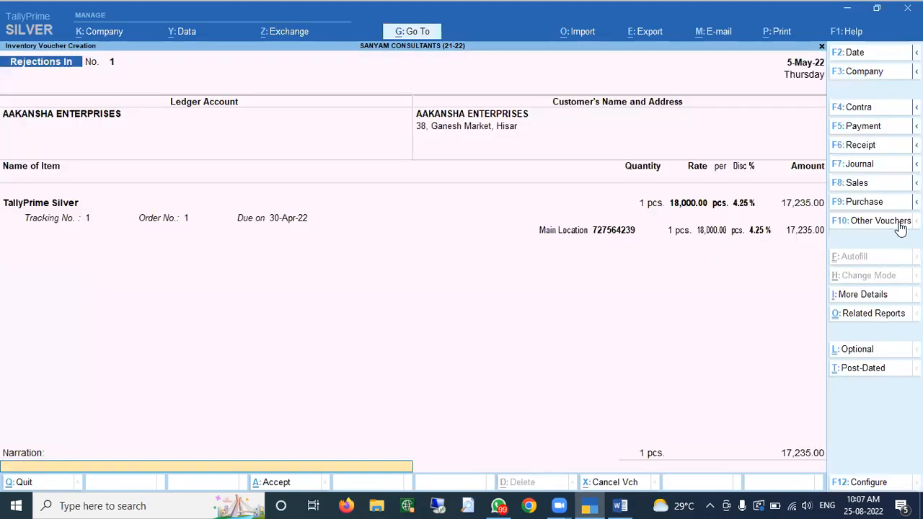
key(Return)
key(Return)
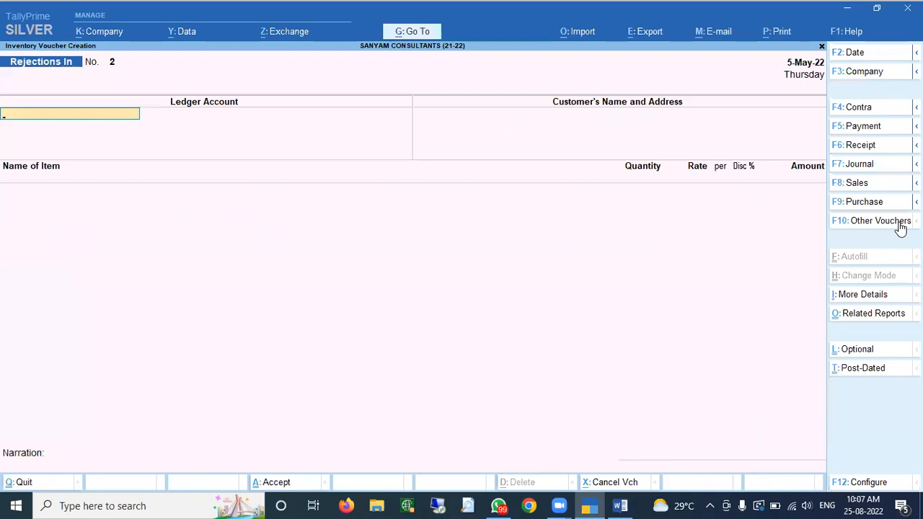
- View the Sale Bills Pending report under Statements of Inventory
key(Escape)
key(Return)
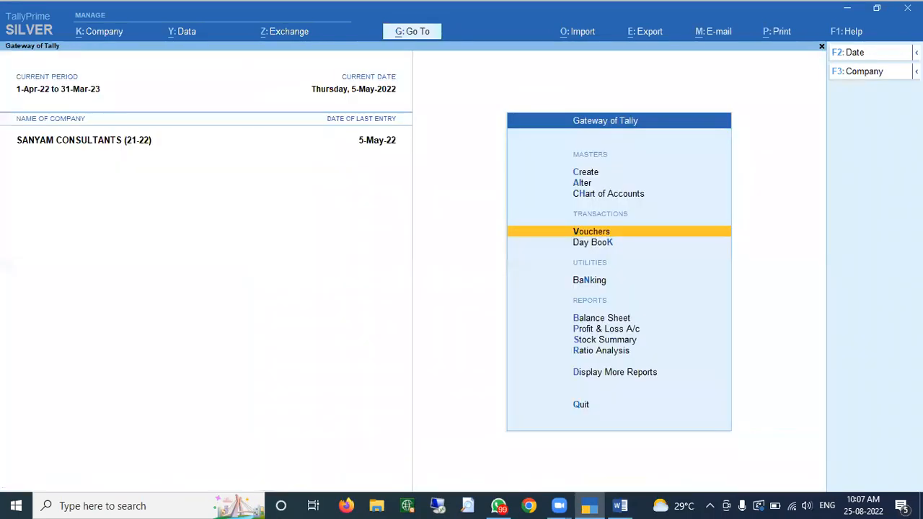
key(d)
key(Down)
key(Down)
key(Down)
key(Down)
key(Down)
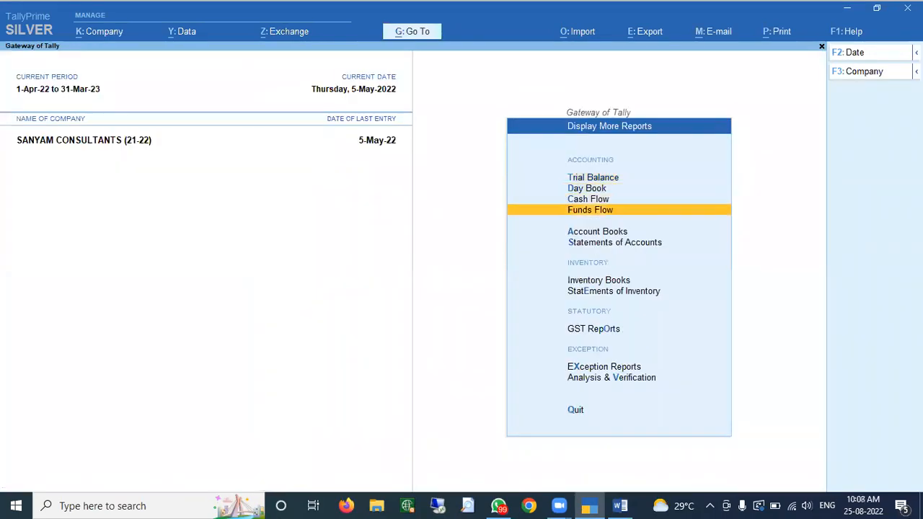
key(Down)
key(Return)
key(Down)
key(Down)
key(Down)
key(Down)
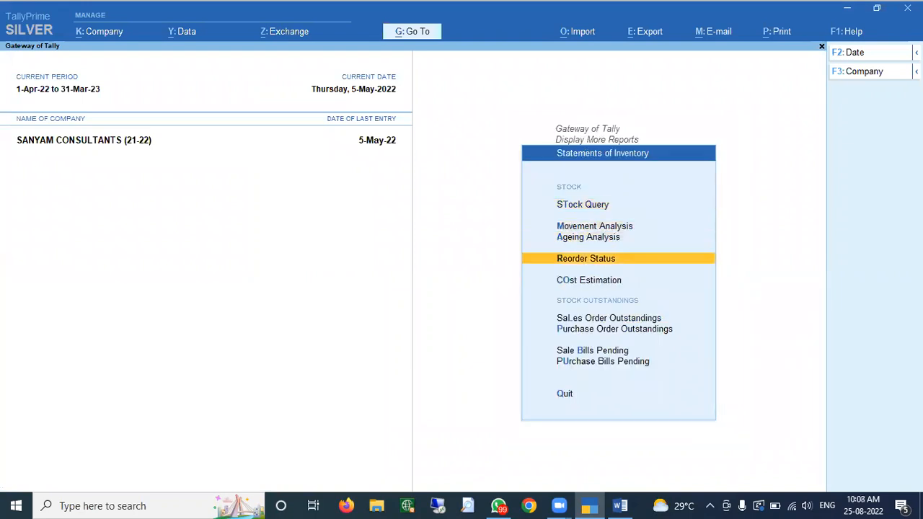
key(Down)
key(Down)
key(Return)
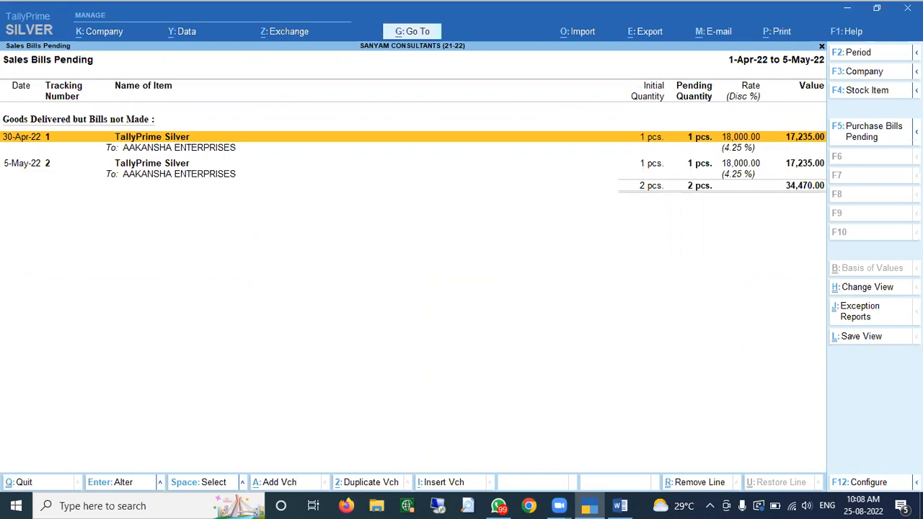
key(Escape)
- Show all outstanding sales orders and expand order 1, showing 3 pcs still due
key(Up)
key(Up)
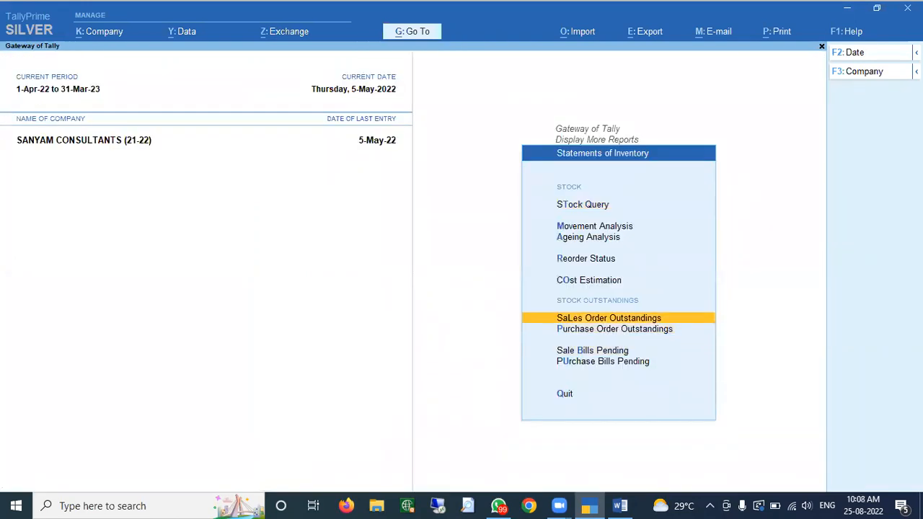
key(Return)
key(Down)
key(Down)
key(Down)
key(Down)
key(Down)
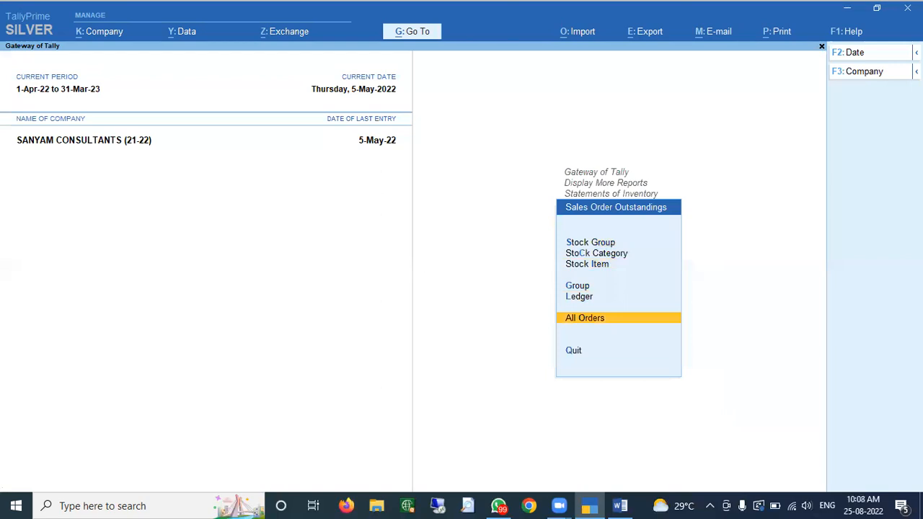
key(Return)
key(alt+F1)
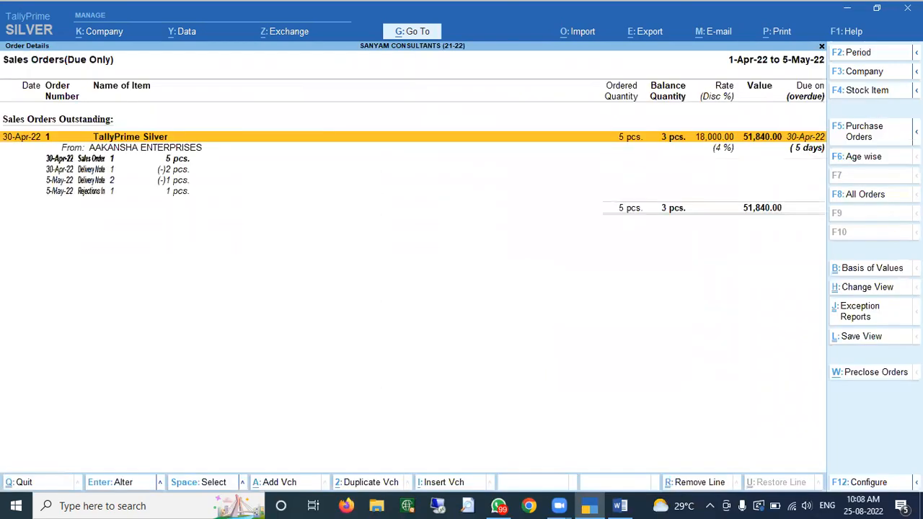
key(Down)
key(Down)
key(Up)
key(Up)
- View AAKANSHA ENTERPRISES ledger vouchers from 1-4, balanced at 21,240.00, then exit to Gateway
key(Escape)
key(Escape)
key(Escape)
key(Escape)
key(Escape)
text(dalaak)
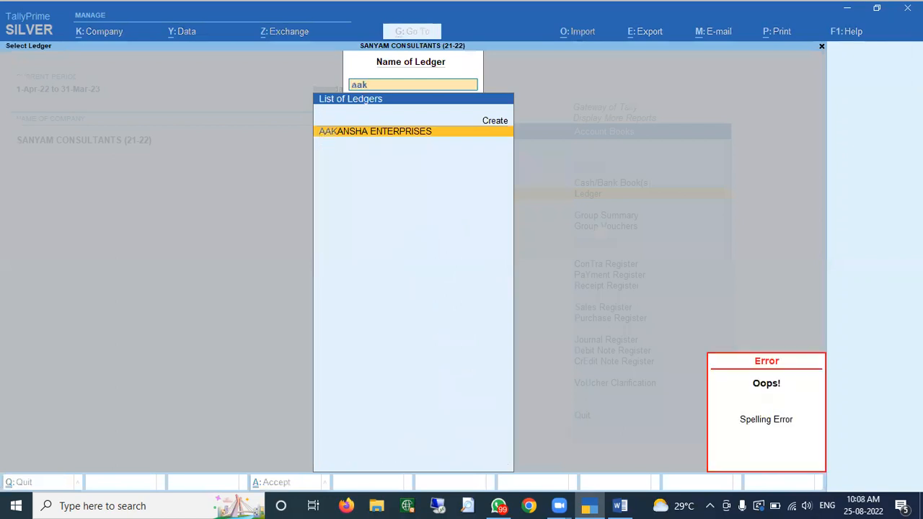
key(Return)
key(F2)
text(1-4)
key(Return)
key(Return)
key(Down)
key(Down)
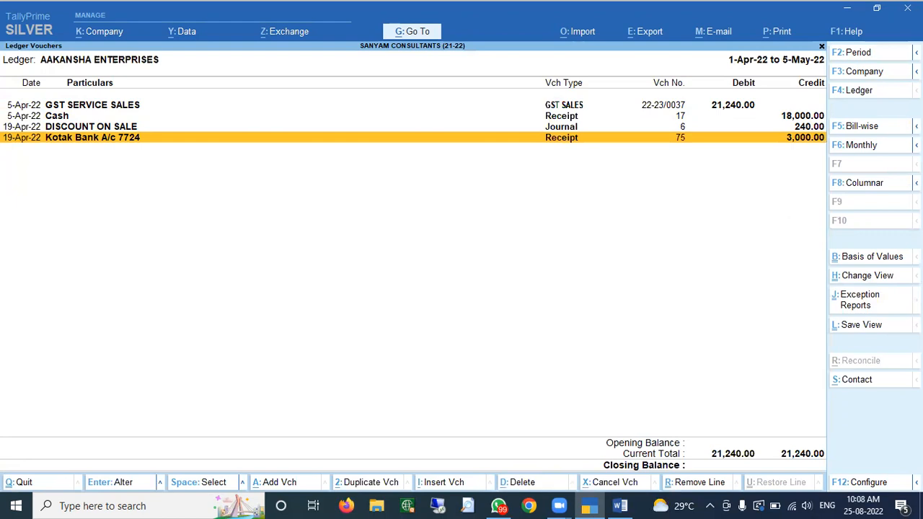
key(Escape)
key(Escape)
key(Escape)
key(Escape)
key(Escape)
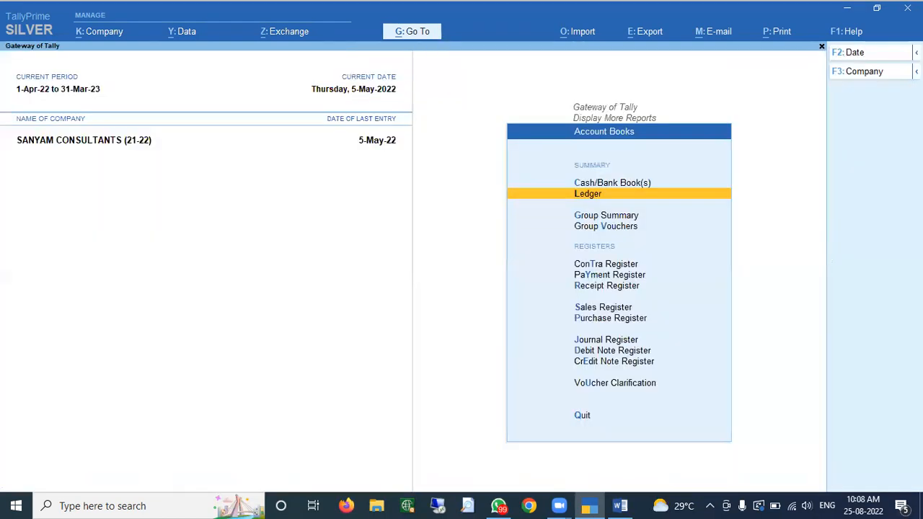
key(Escape)
- Start a Sales voucher for AAKANSHA ENTERPRISES against delivery note tracking nos. 1 and 2
key(Down)
key(Down)
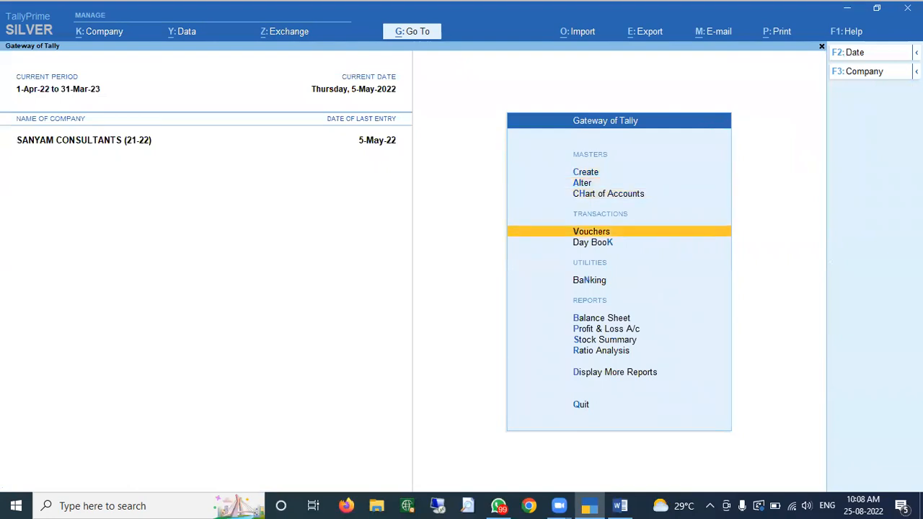
key(Return)
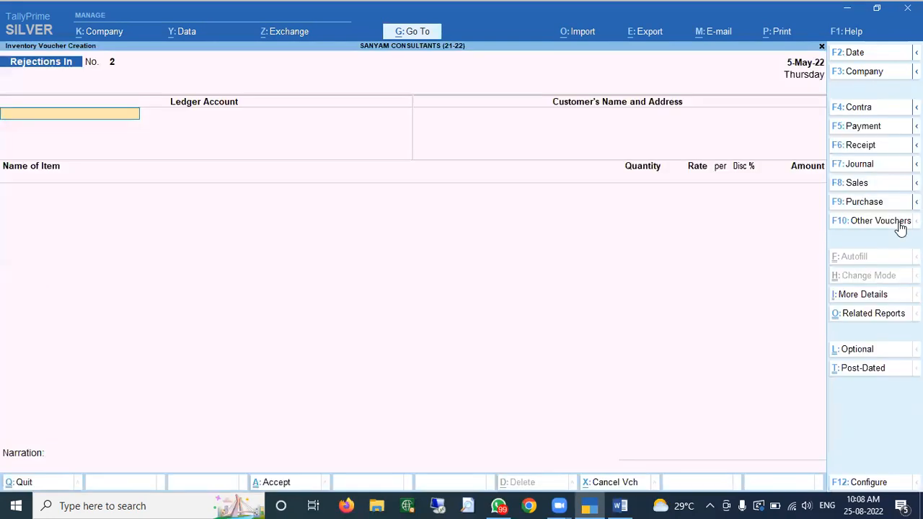
key(F8)
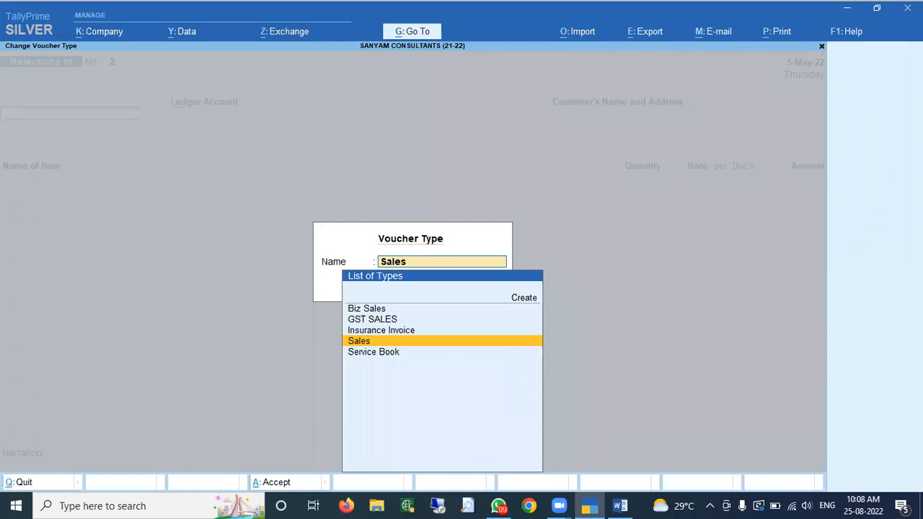
key(Return)
key(Return)
key(Return)
text(aaka)
key(Return)
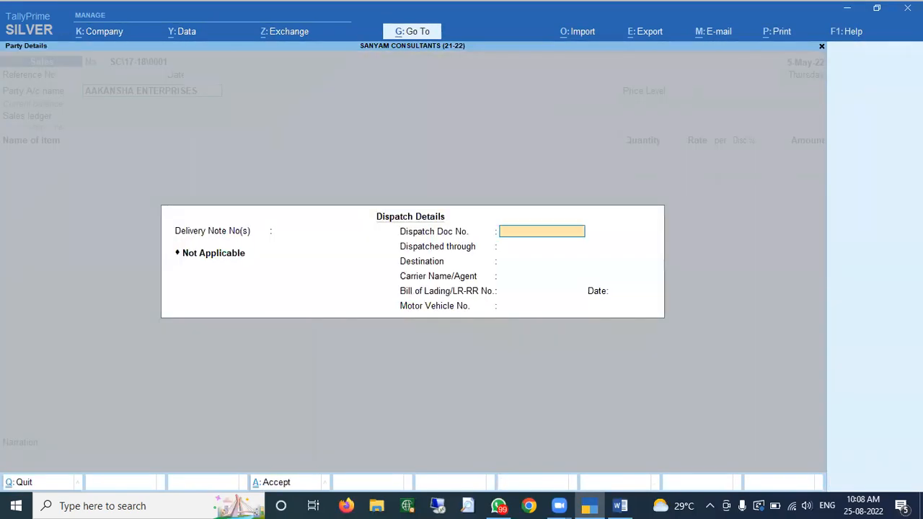
key(Down)
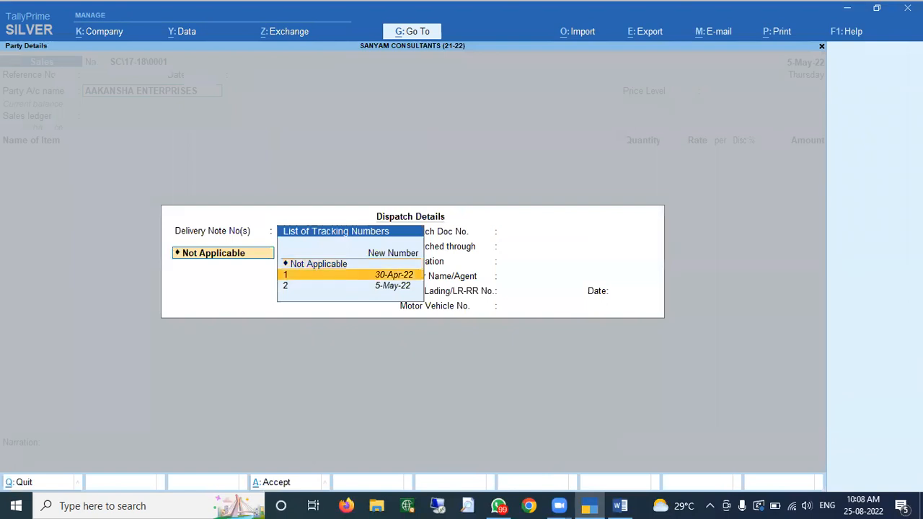
key(Return)
key(Return)
key(Down)
key(Return)
key(Return)
key(Return)
key(Return)
key(Return)
- Accept dispatch details, Haryana place of supply and TallyPrime Silver allocations, declining e-invoice
key(Return)
key(Return)
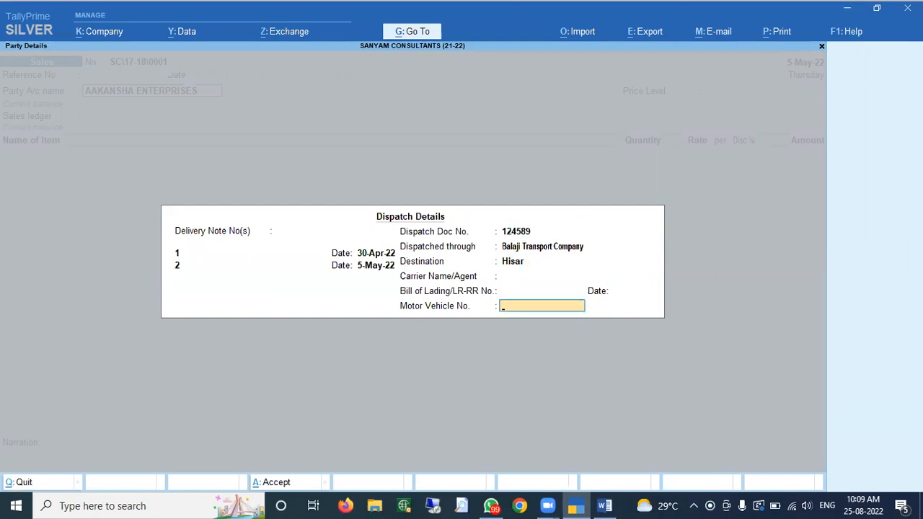
key(Return)
key(Return)
key(Return)
key(Return)
key(Return)
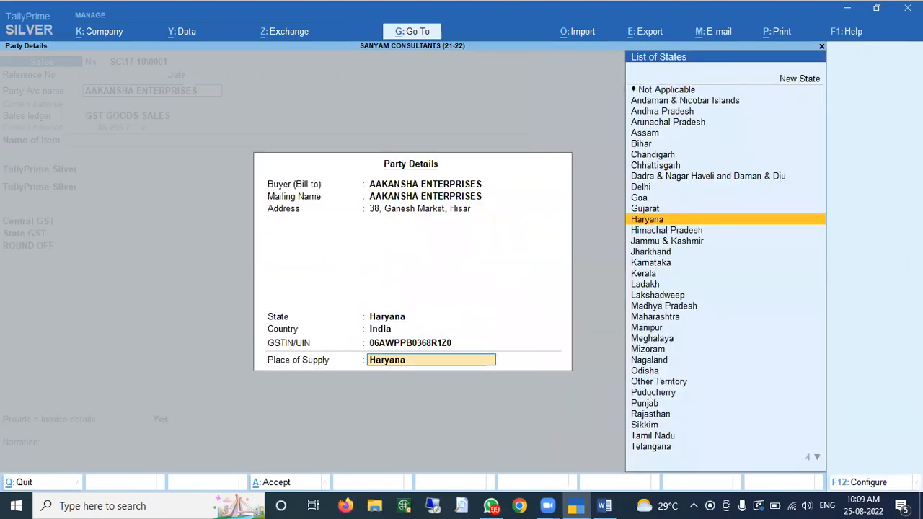
key(Return)
key(Return)
key(Return)
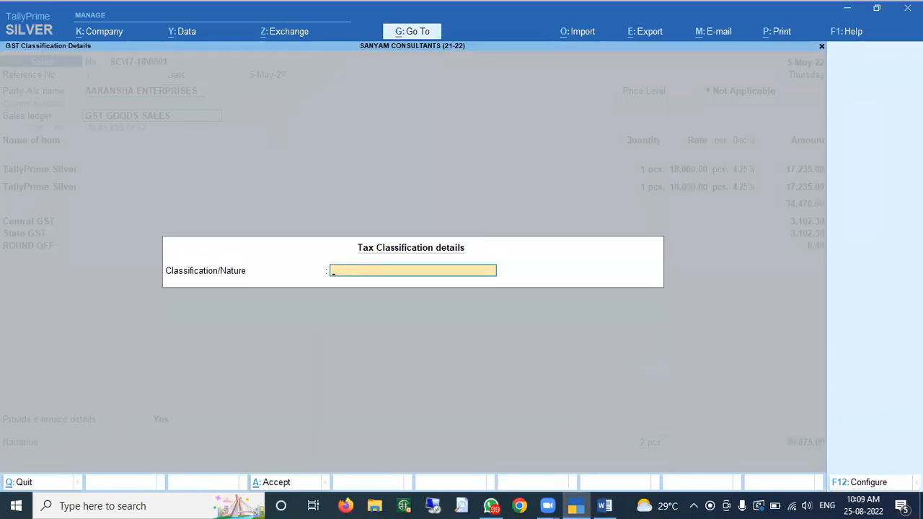
key(Return)
key(Return)
key(Return)
key(Return)
key(Return)
key(Return)
key(Return)
key(Return)
key(Return)
key(Return)
key(Return)
key(Return)
key(Return)
key(Return)
key(Return)
key(Return)
key(Return)
key(Return)
key(Return)
key(Return)
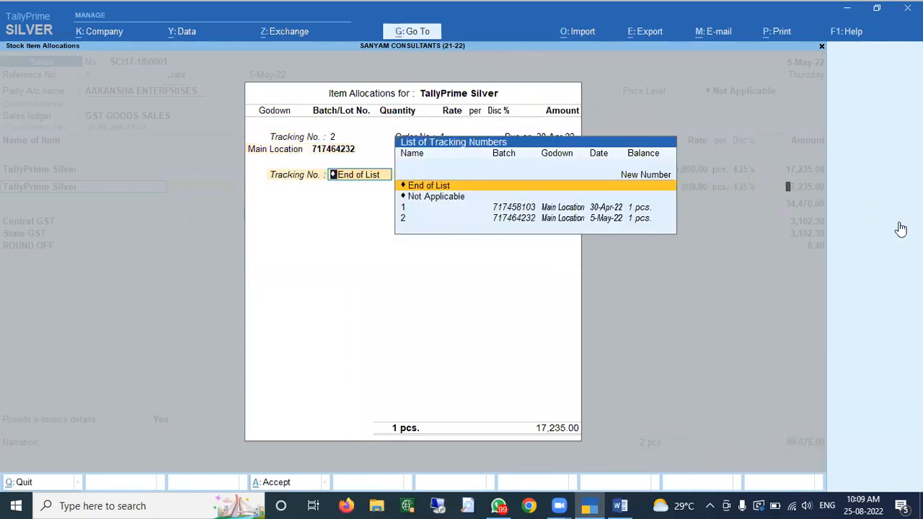
key(Return)
key(Return)
key(Return)
key(Return)
key(Return)
key(Return)
key(Return)
key(Return)
key(Return)
text(n)
key(Return)
key(Return)
key(Return)
key(Return)
key(Return)
key(Return)
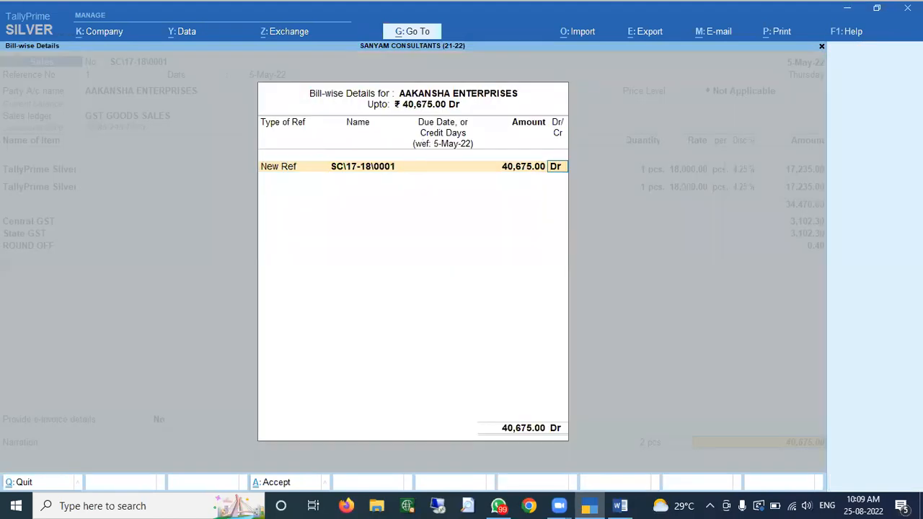
key(Return)
key(Return)
key(Return)
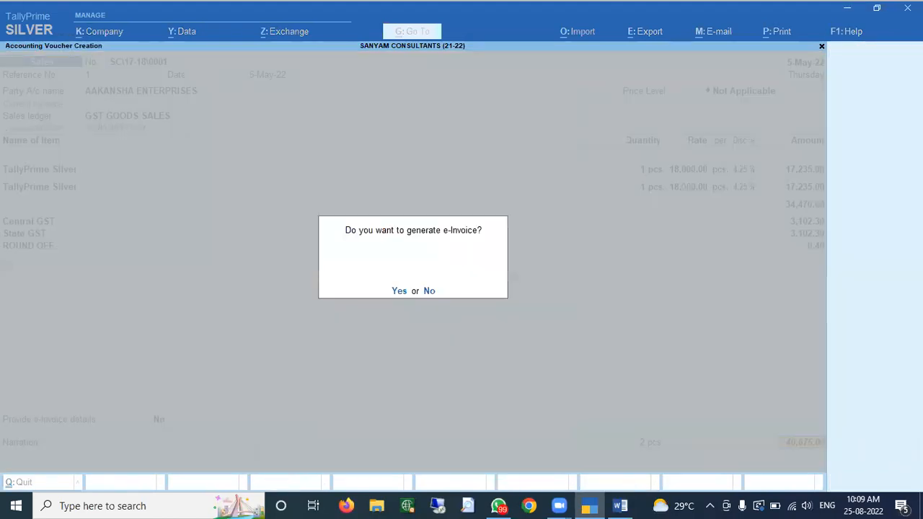
- Save the invoice without e-invoice, then preview the saved sales invoice
key(n)
key(Escape)
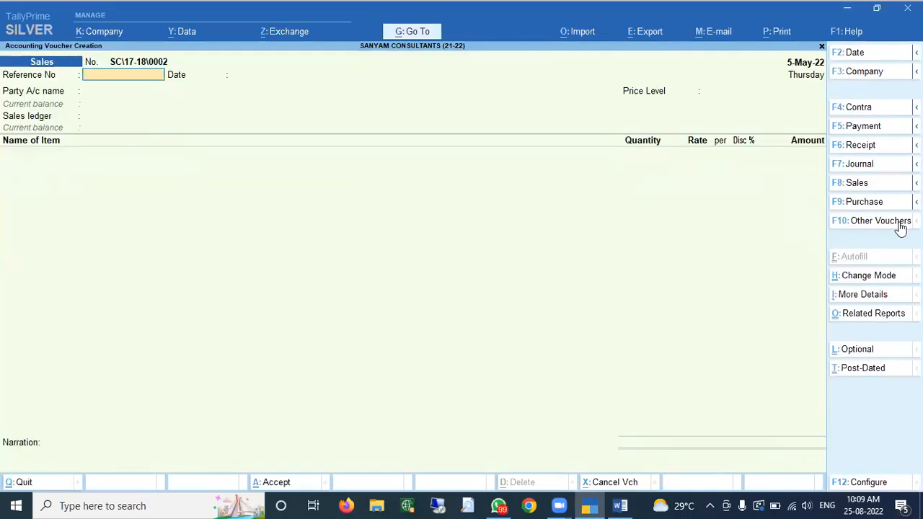
key(Page_Up)
key(alt+p)
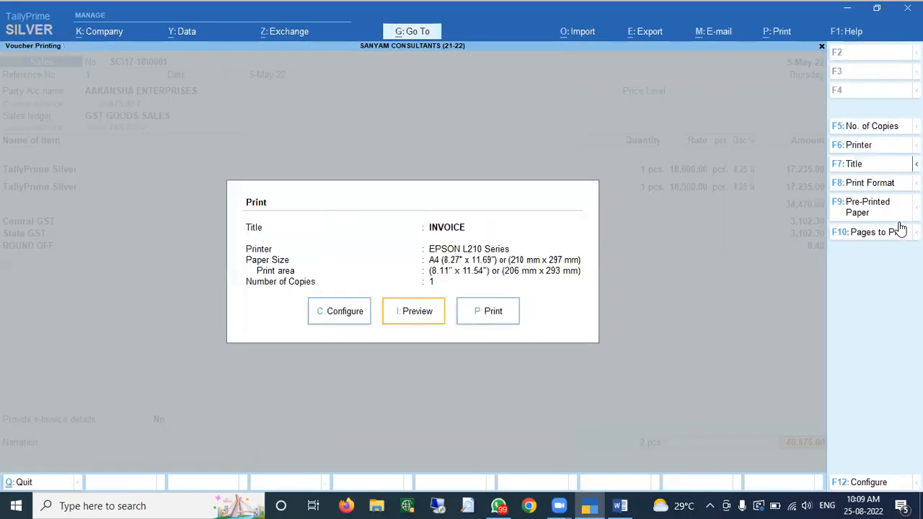
key(Return)
key(Return)
key(Down)
key(Down)
key(Down)
key(Down)
key(Down)
key(Down)
key(Down)
key(Down)
key(Down)
key(Down)
key(Down)
key(Down)
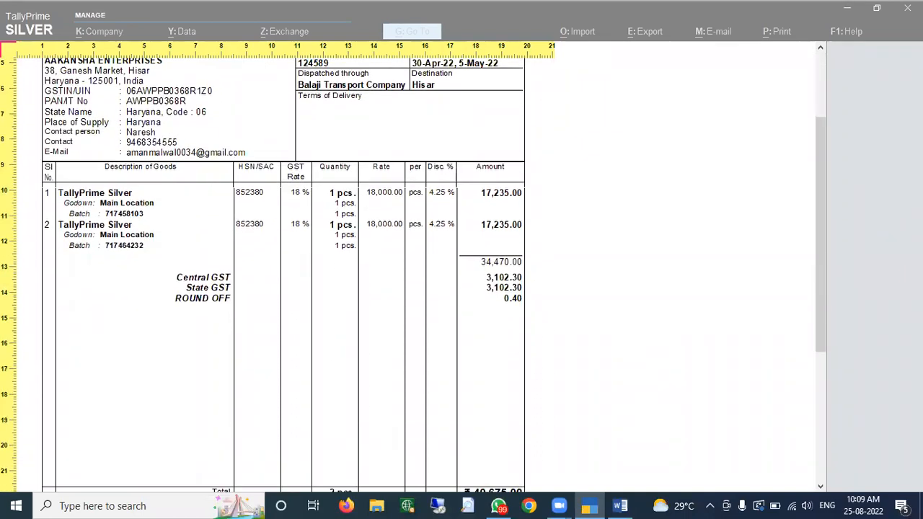
key(Escape)
key(Escape)
key(Escape)
key(Escape)
key(Escape)
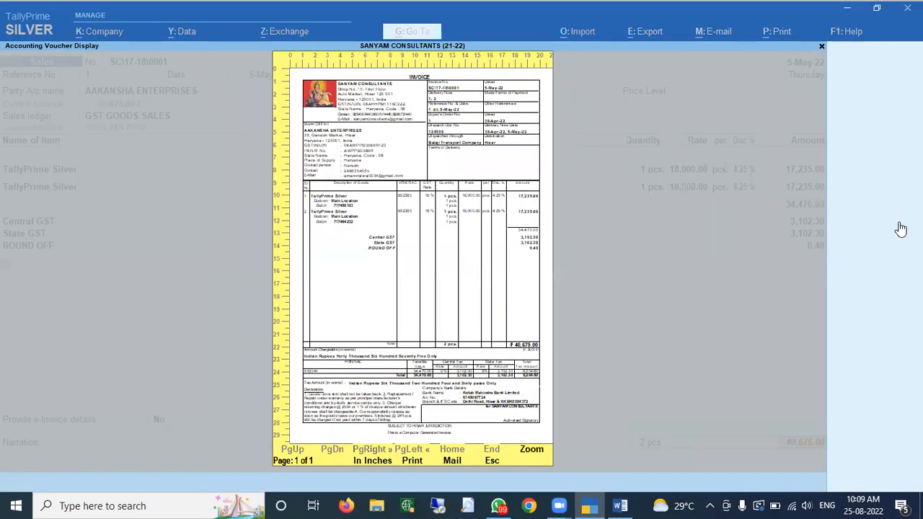
- Check the sale in the AAKANSHA ENTERPRISES ledger at 40,675.00 debit, then back out
text(y)
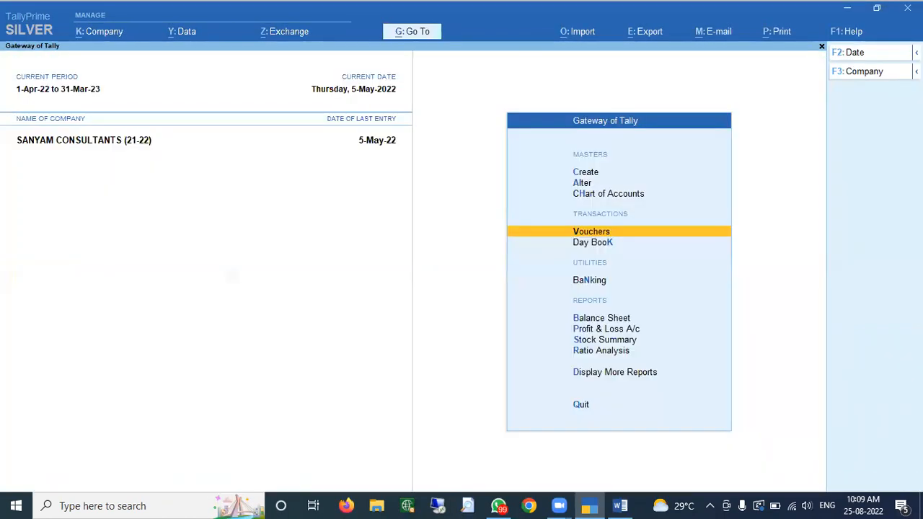
text(dalAak)
key(Return)
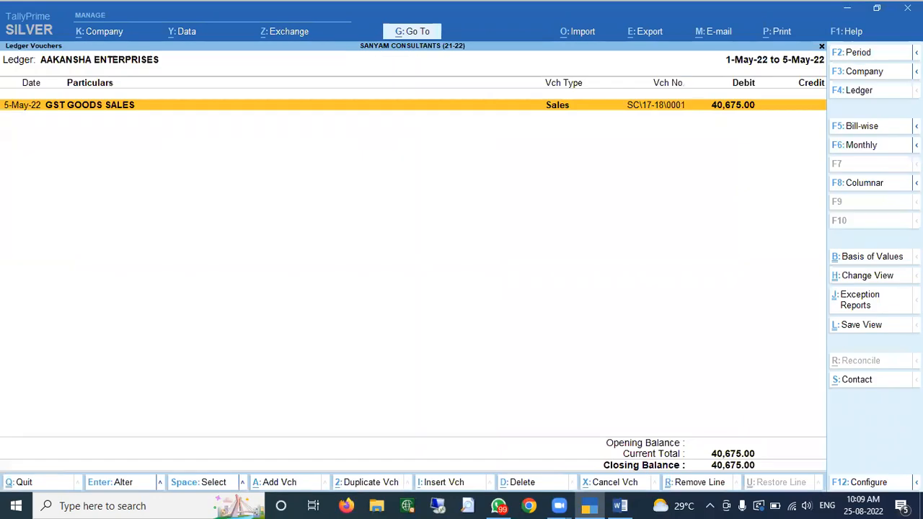
key(Return)
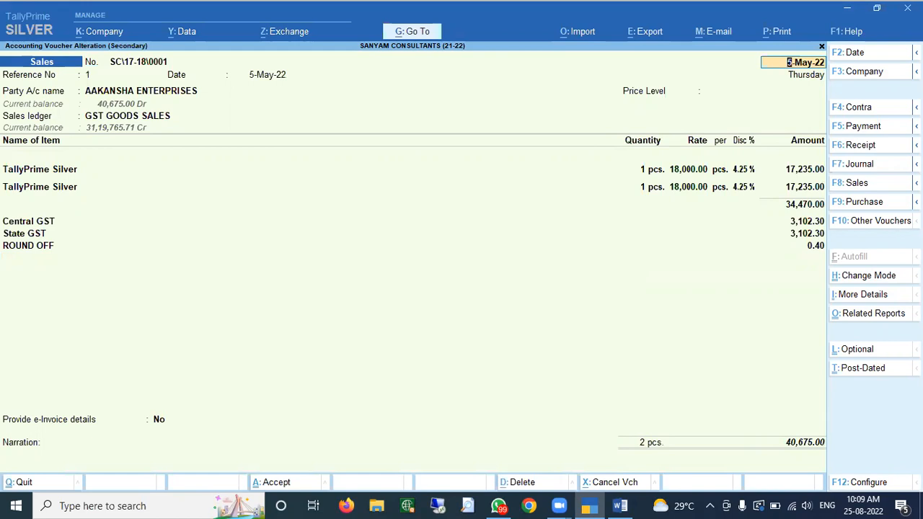
key(Escape)
key(y)
key(Escape)
key(Escape)
key(Escape)
key(Escape)
key(Escape)
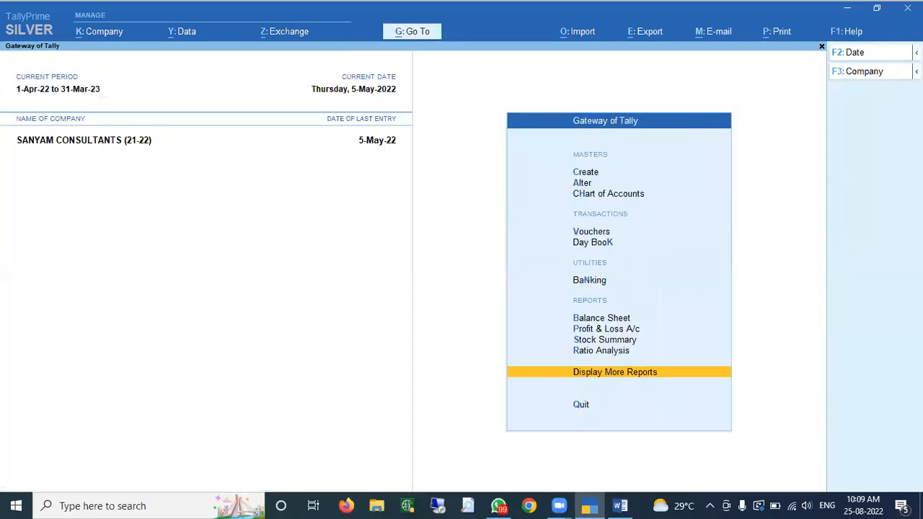
- View Sales Order Outstandings, with order 1 still showing 3 pcs due
key(d)
key(Down)
key(Down)
key(Down)
key(Down)
key(Down)
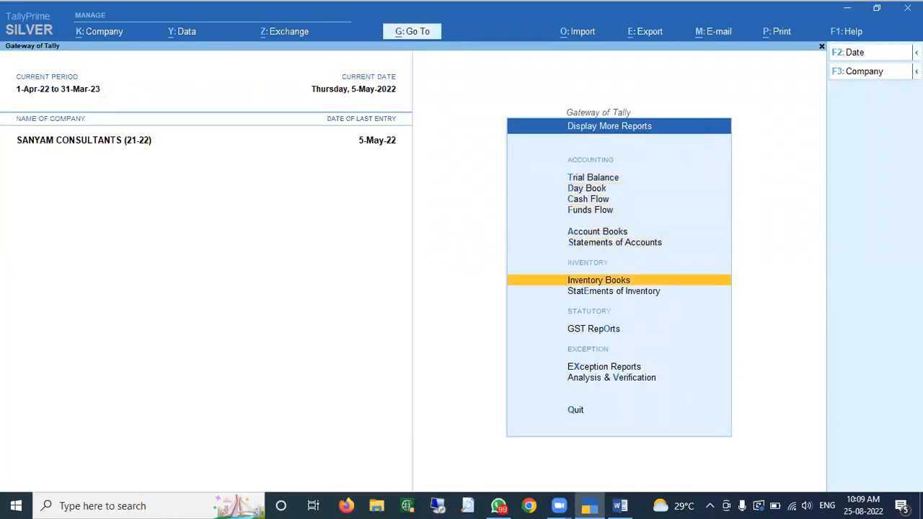
key(Down)
key(Return)
key(Down)
key(Down)
key(Down)
key(Down)
key(Down)
key(Down)
key(Up)
key(Return)
key(Down)
key(Down)
key(Down)
key(Down)
- Confirm the Sales Bills Pending report is empty, then start a new voucher from Gateway
key(Down)
key(Return)
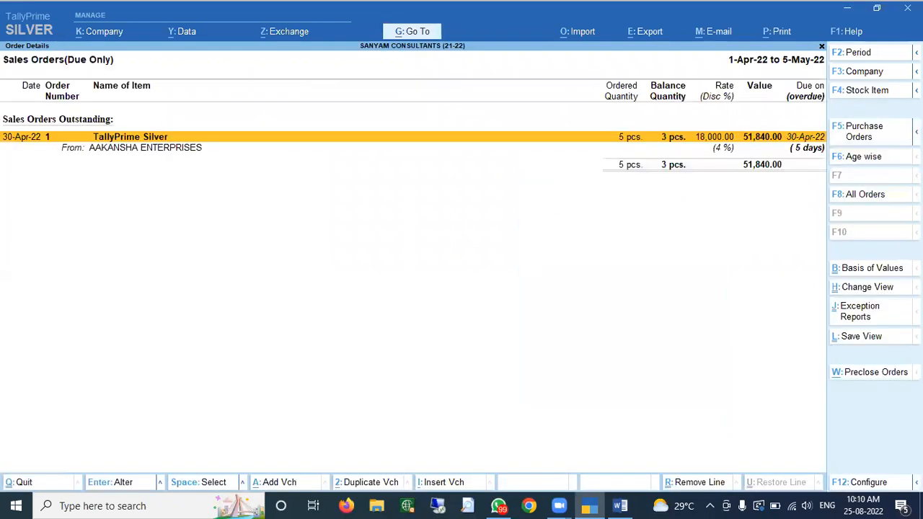
key(Escape)
key(Down)
key(Down)
key(Return)
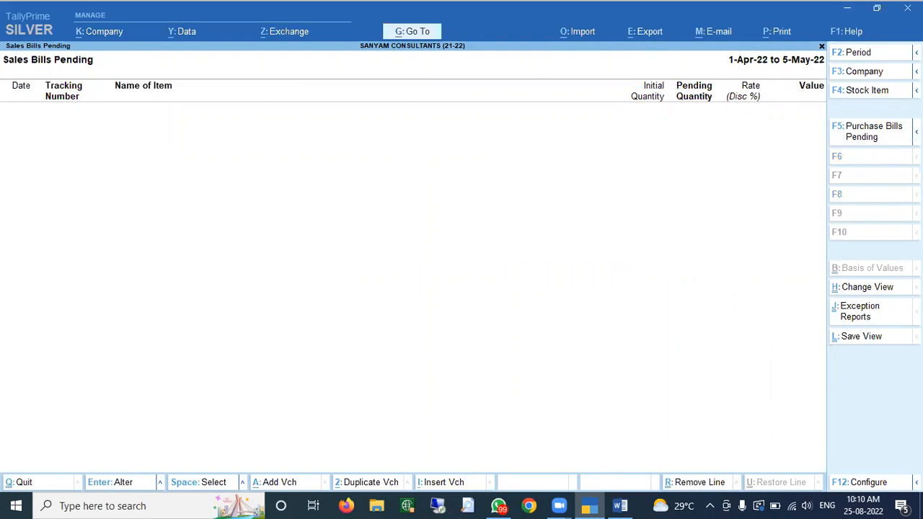
key(Escape)
key(Escape)
key(Escape)
key(Down)
key(Down)
key(Down)
key(Down)
key(Down)
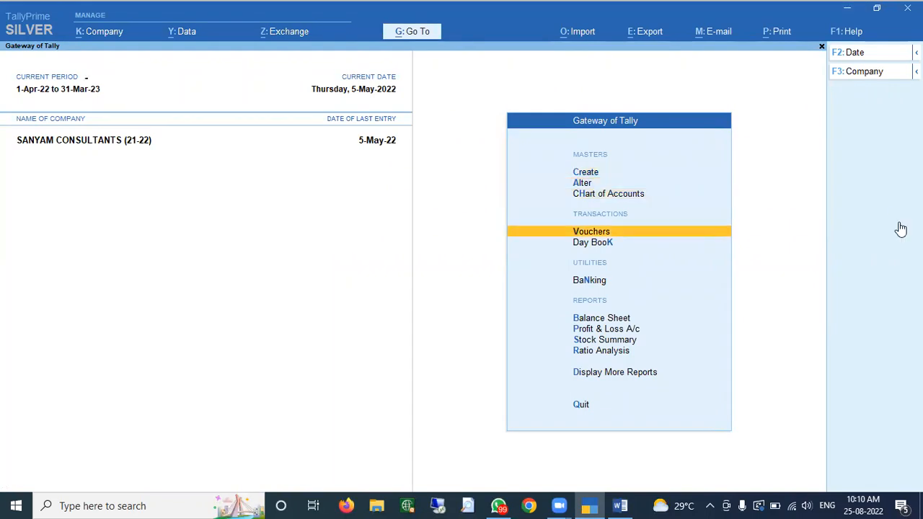
key(Return)
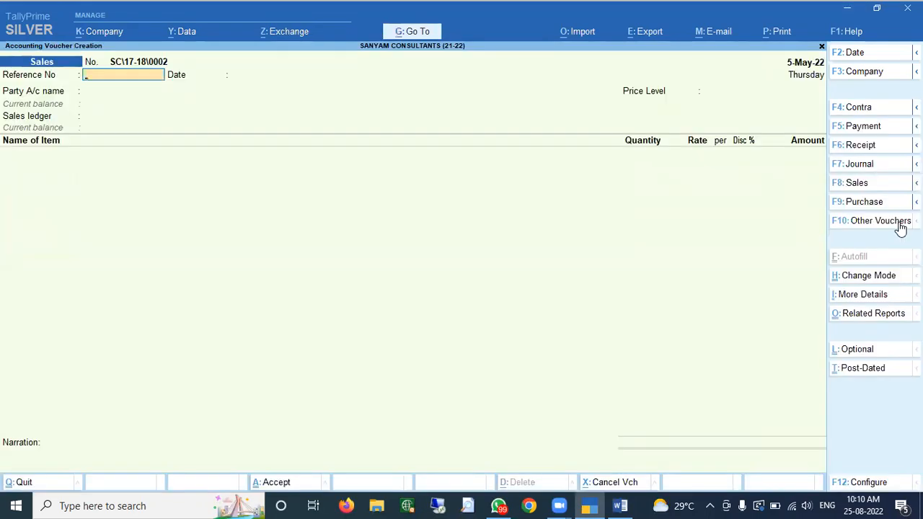
- Start a GST-class Credit Note for party AAKANSHA ENTERPRISES, skipping the receipt and dispatch details
click(894, 229)
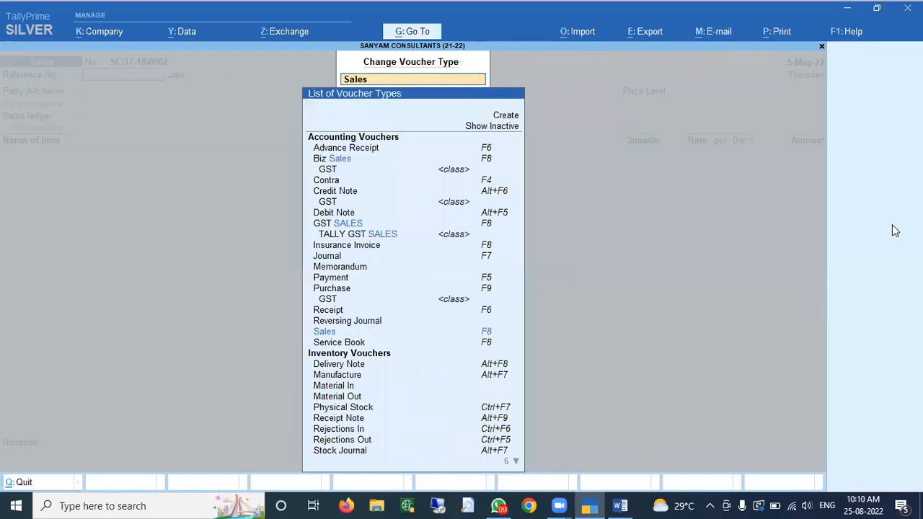
text(Credit)
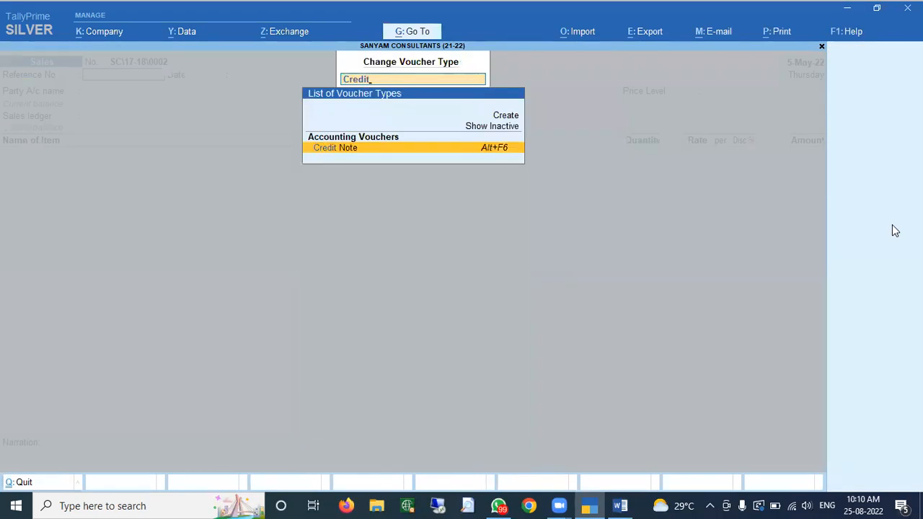
key(Return)
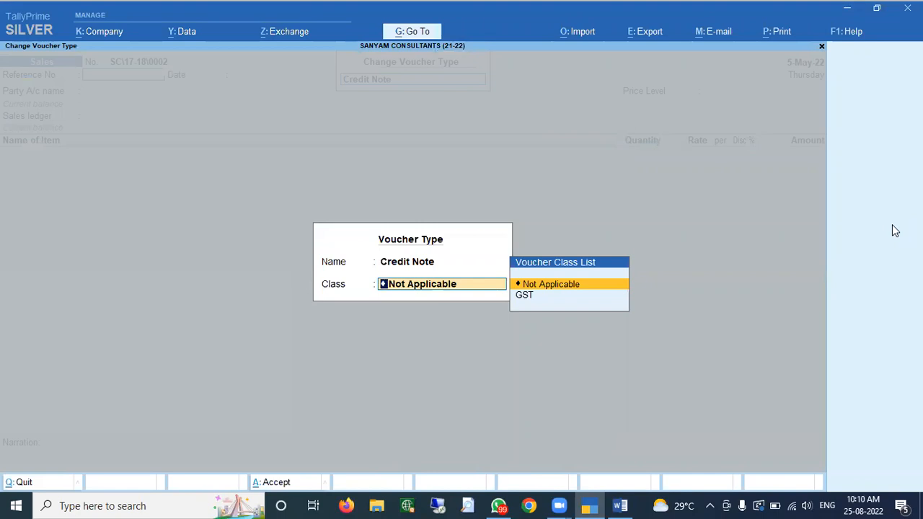
key(Down)
key(Return)
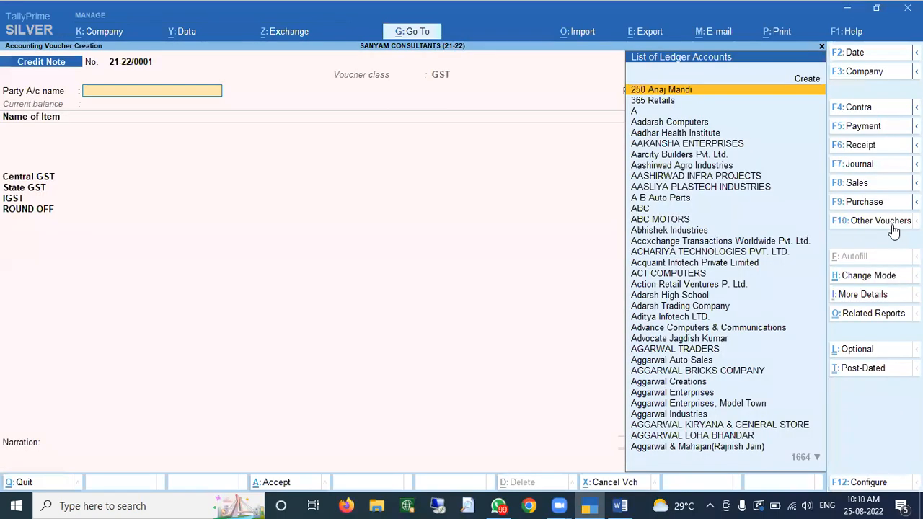
text(Aaka)
key(Return)
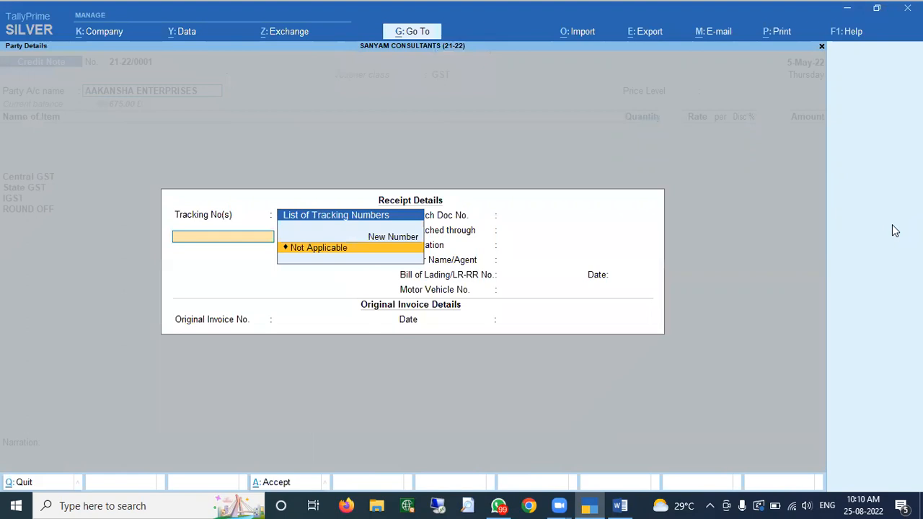
key(Return)
key(Return)
key(Return)
key(Return)
key(Return)
key(Return)
key(Return)
key(Return)
key(BackSpace)
key(Return)
key(Return)
key(Return)
key(Return)
key(Return)
key(Return)
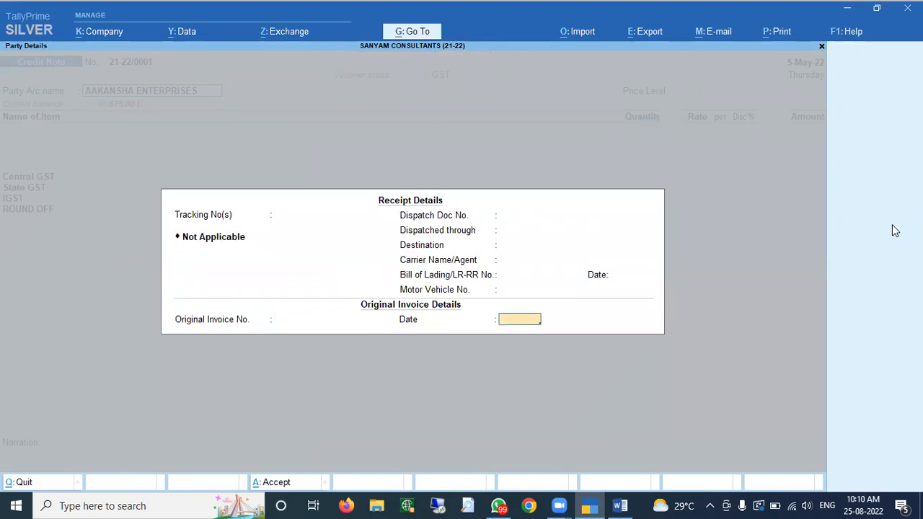
key(Return)
key(Return)
key(Return)
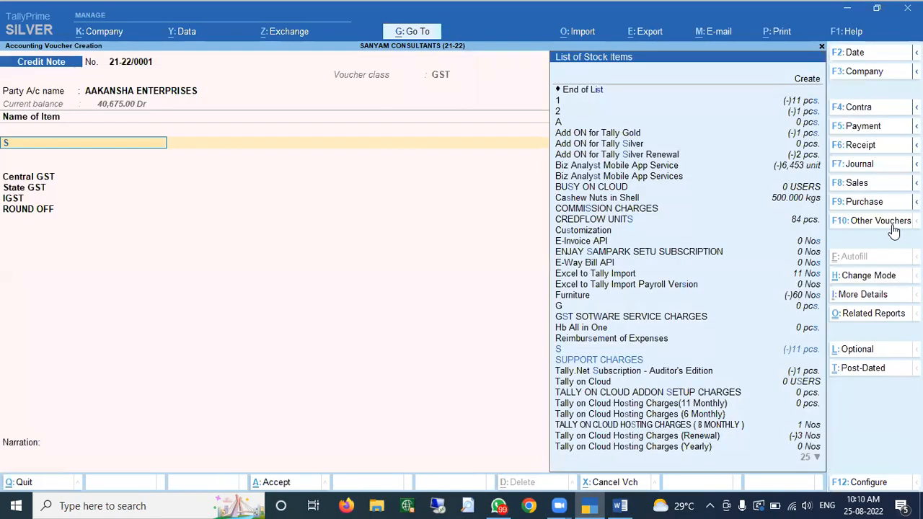
- Add 1 pcs TallyPrime Silver from batch 717458103 at 18,000.00 with 4.25% discount
text(Silver)
key(Down)
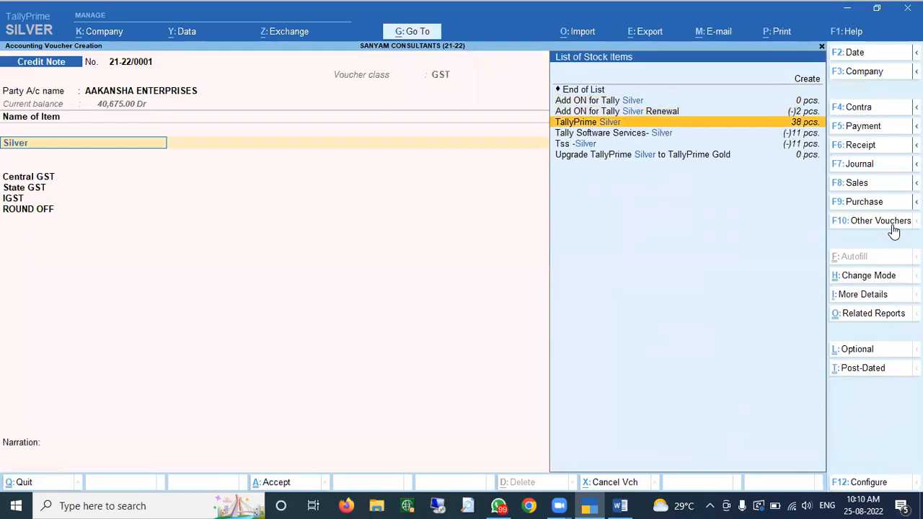
key(Return)
key(Return)
key(Return)
key(Return)
key(BackSpace)
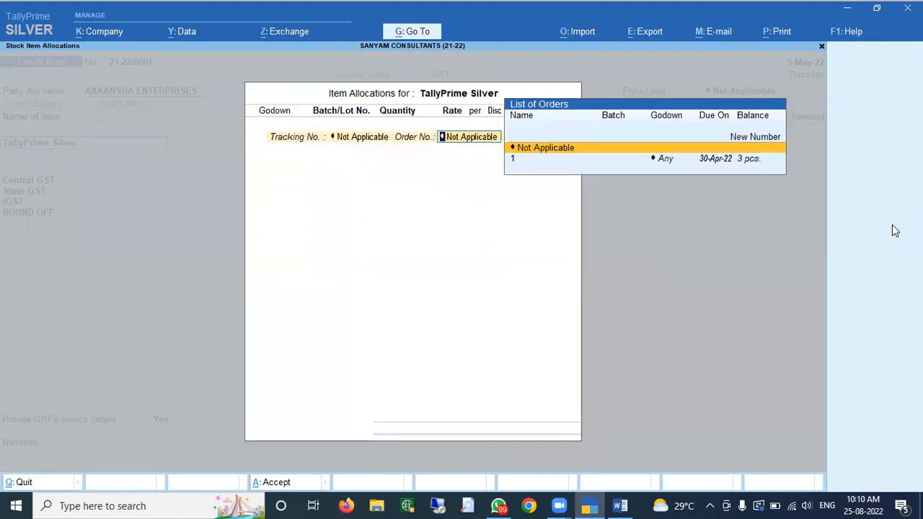
key(Return)
key(Return)
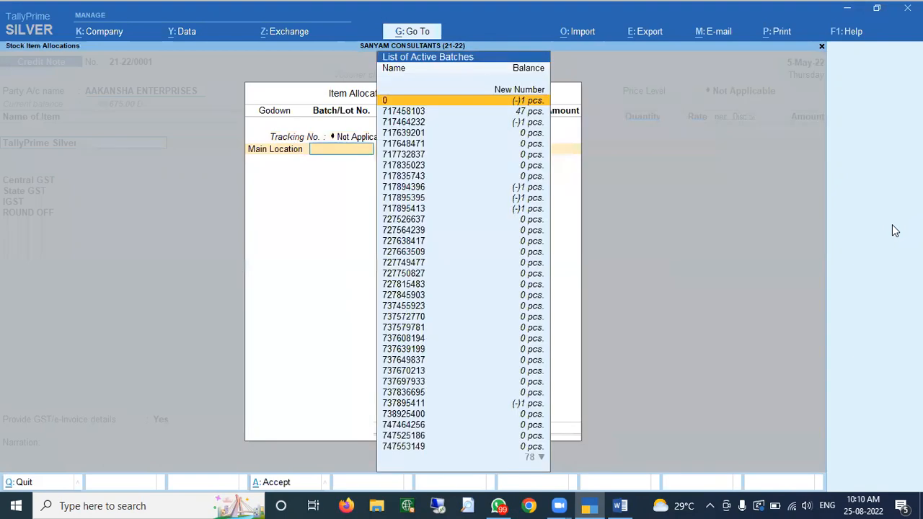
key(Down)
text(1)
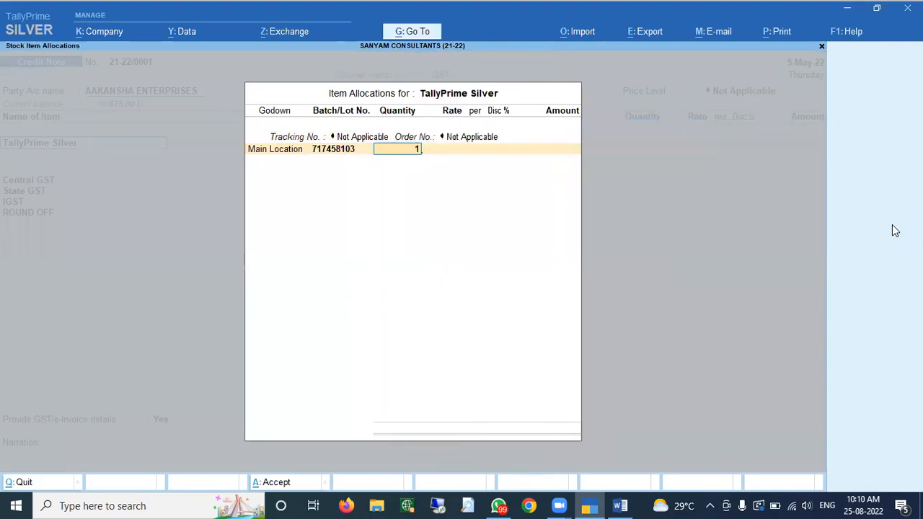
key(Return)
key(Return)
key(Return)
text(4.25)
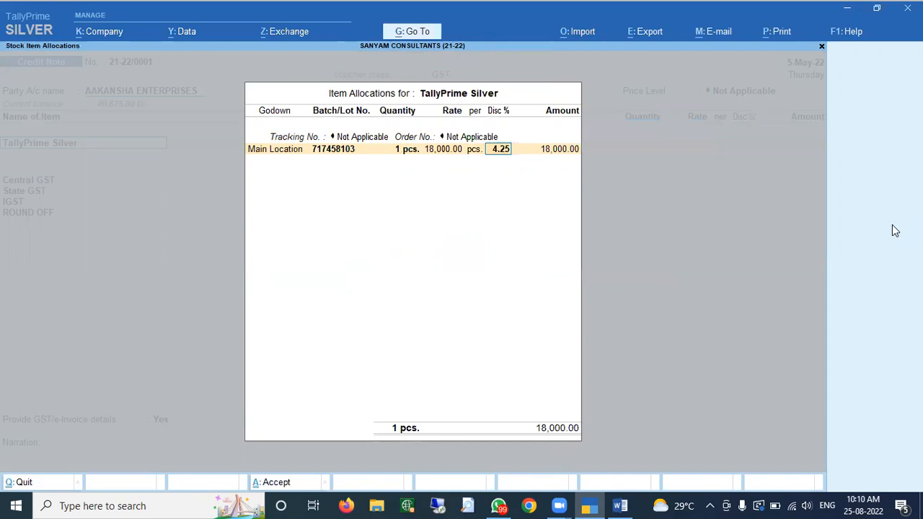
key(Return)
key(Return)
key(Return)
- Set the reason to 01-Sales Return, settle against bill SC\17-18\0001, and finish the note
key(Return)
key(Return)
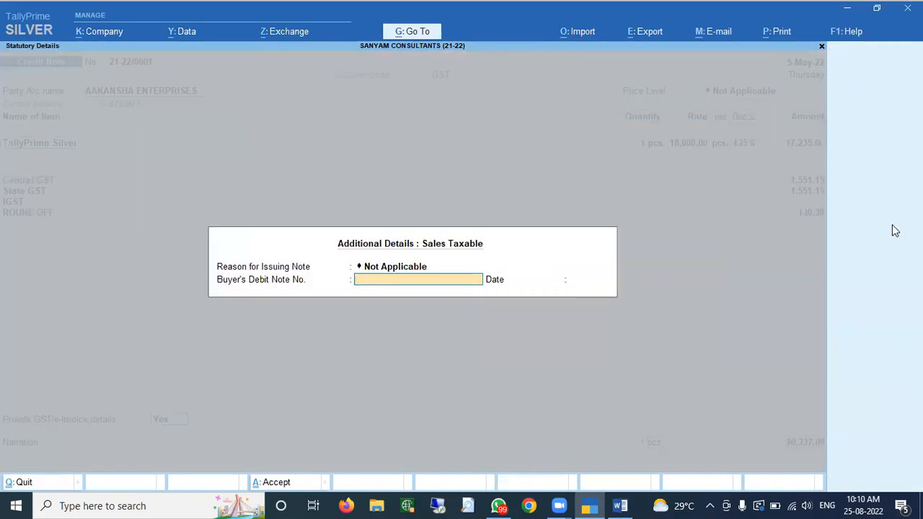
key(BackSpace)
key(Down)
key(Return)
key(Return)
key(Return)
key(Return)
key(Return)
key(Return)
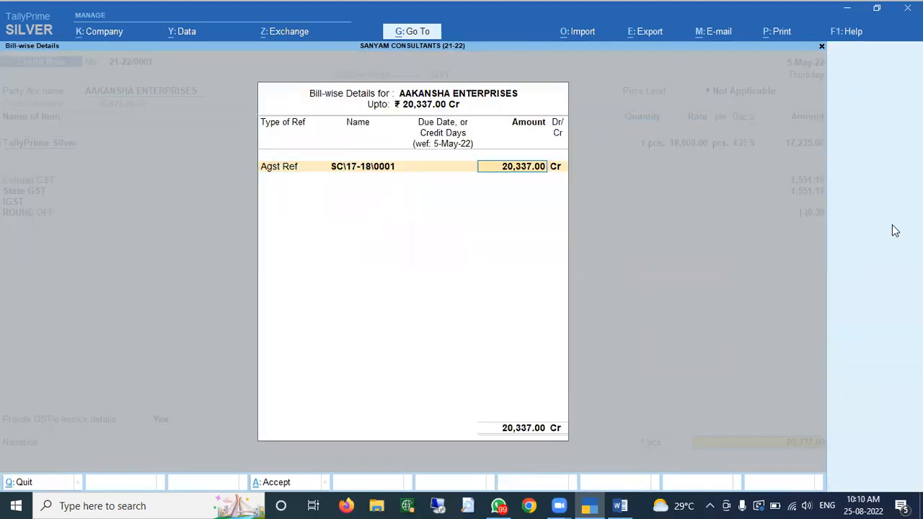
key(Return)
key(Return)
key(Return)
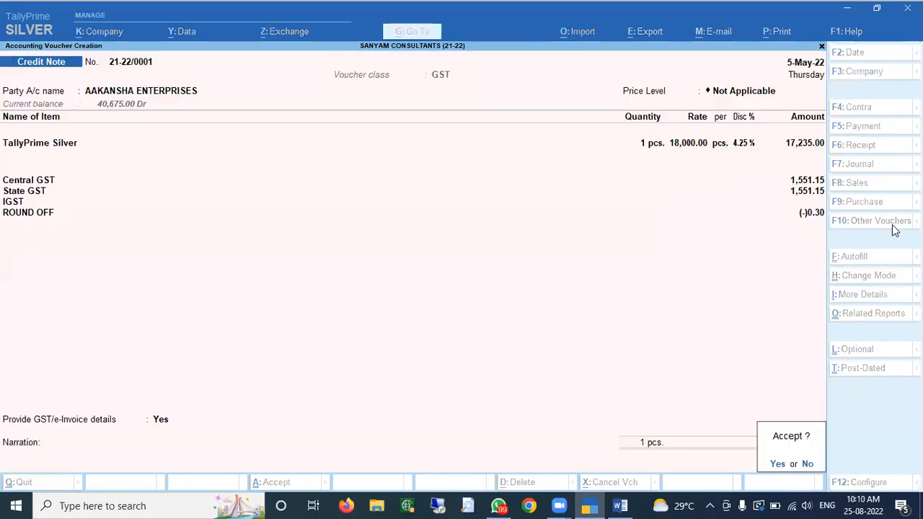
key(Return)
- Save credit note 21-22/0001 and quit the new blank voucher
key(n)
key(Escape)
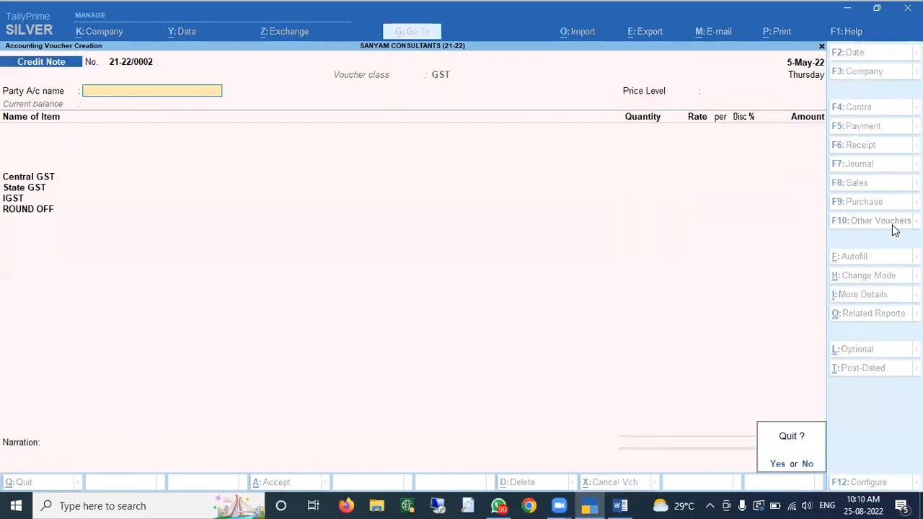
key(Return)
- Review the AAKANSHA ENTERPRISES ledger showing the credit note, leaving 20,338.00 due
text(dalaak)
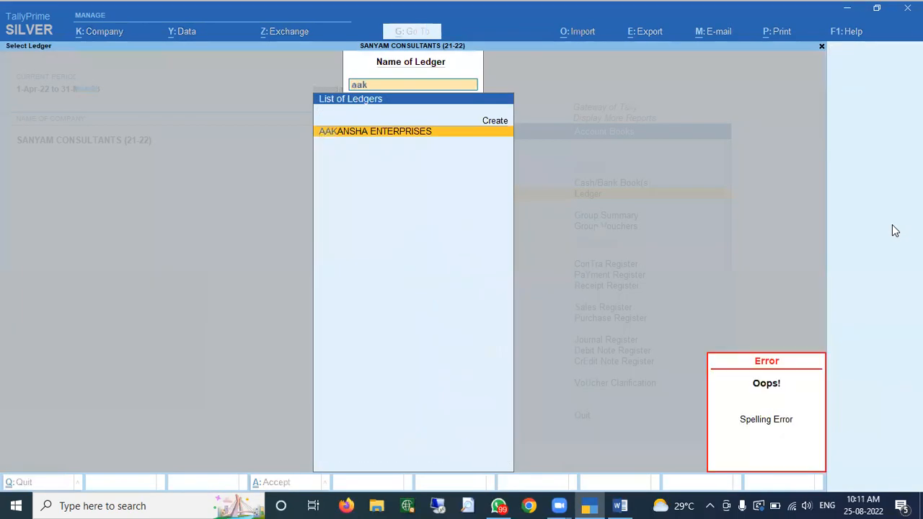
key(Return)
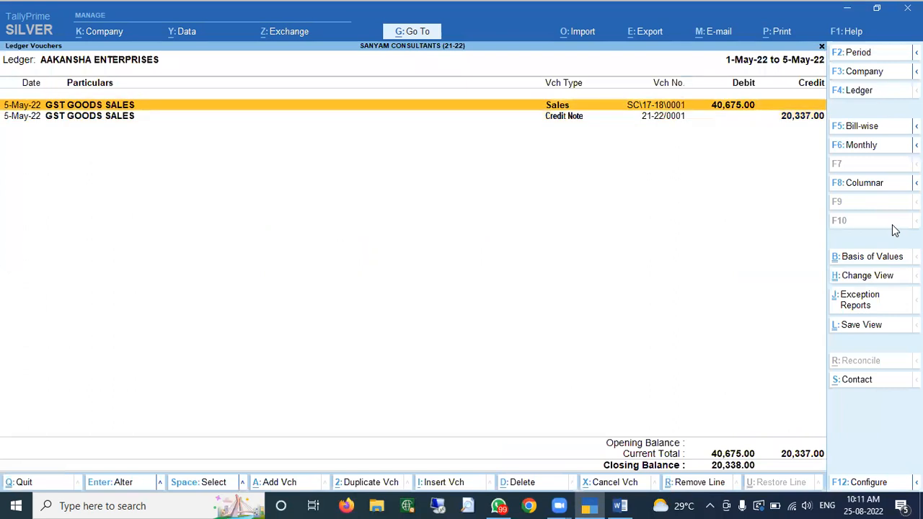
key(Down)
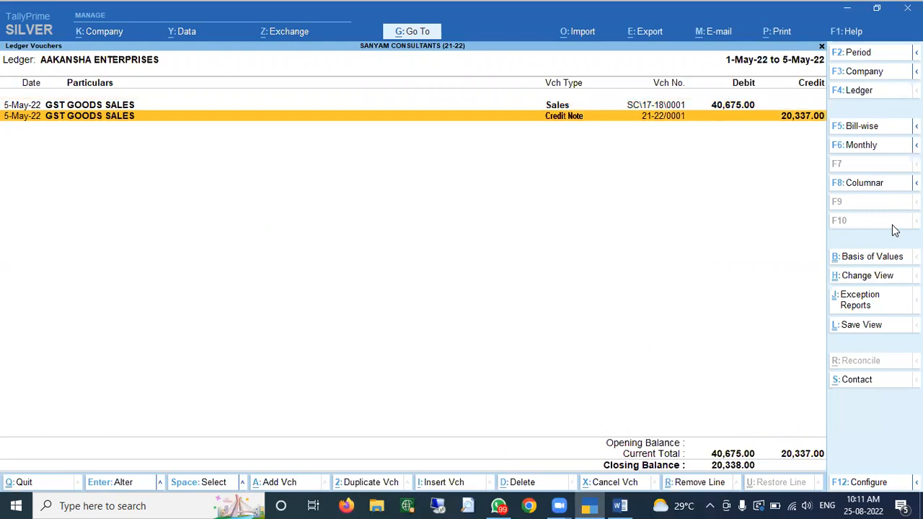
key(Escape)
key(Escape)
key(Escape)
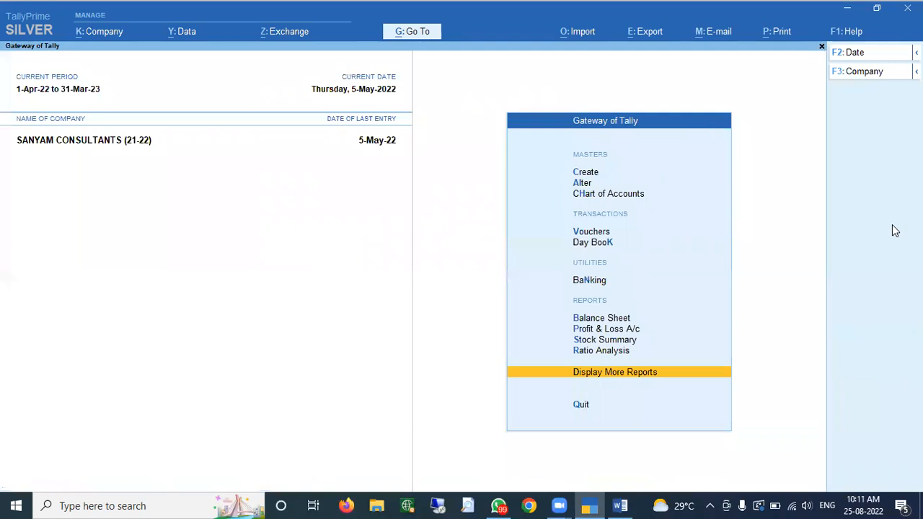
key(Down)
key(Down)
key(Down)
- Start a Receipt into Kotak Bank A/c 7724 from AAKANSHA ENTERPRISES
key(Return)
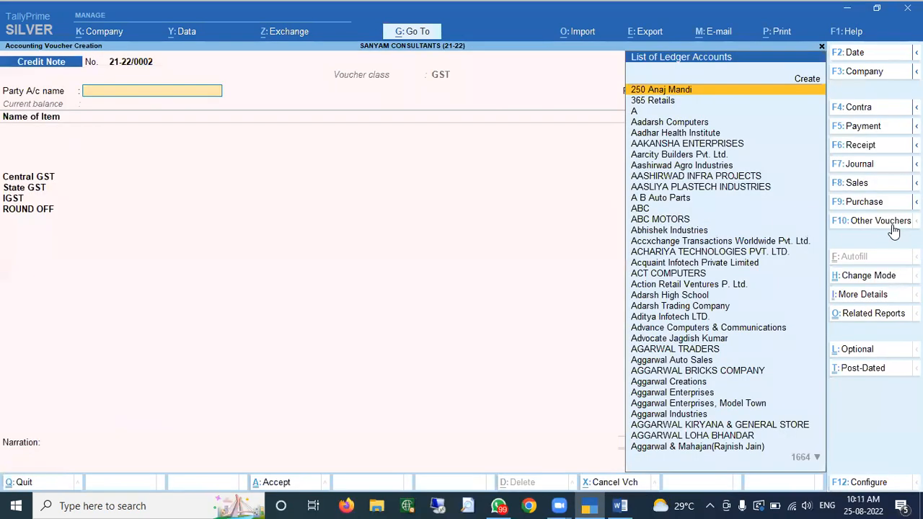
key(F6)
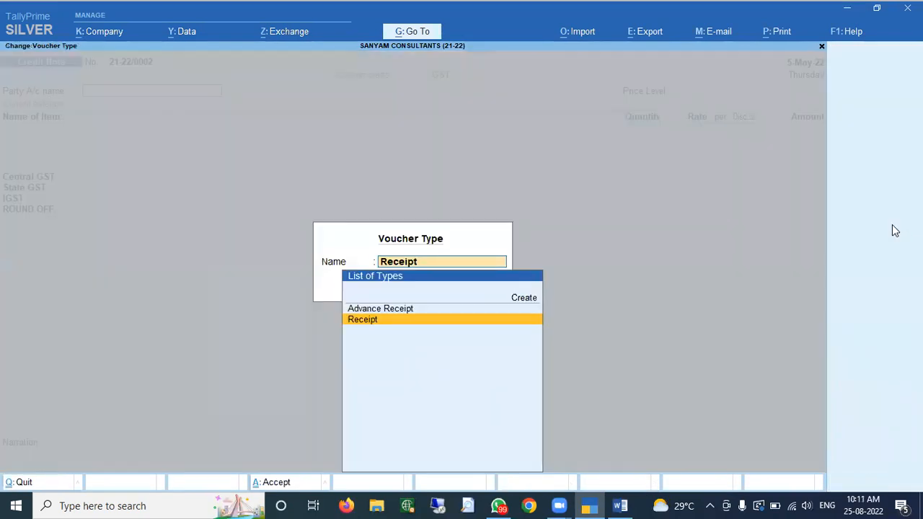
key(Return)
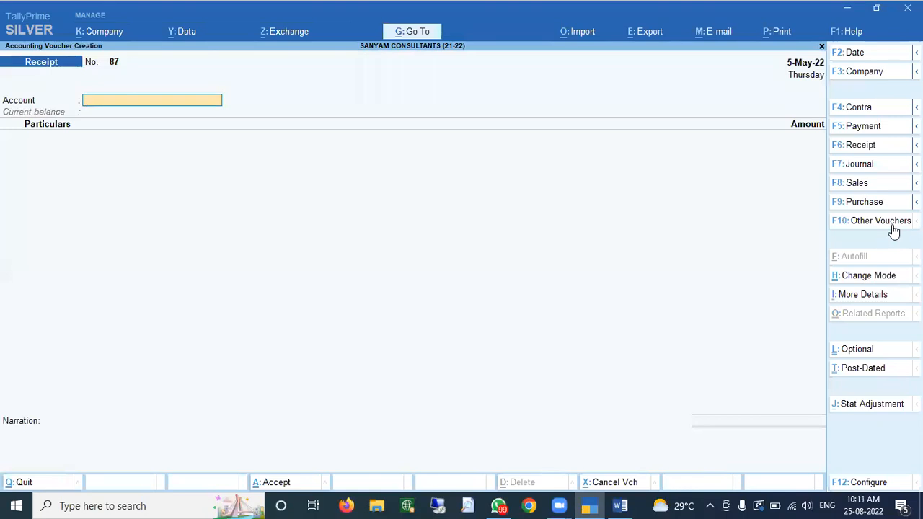
text(Kotak)
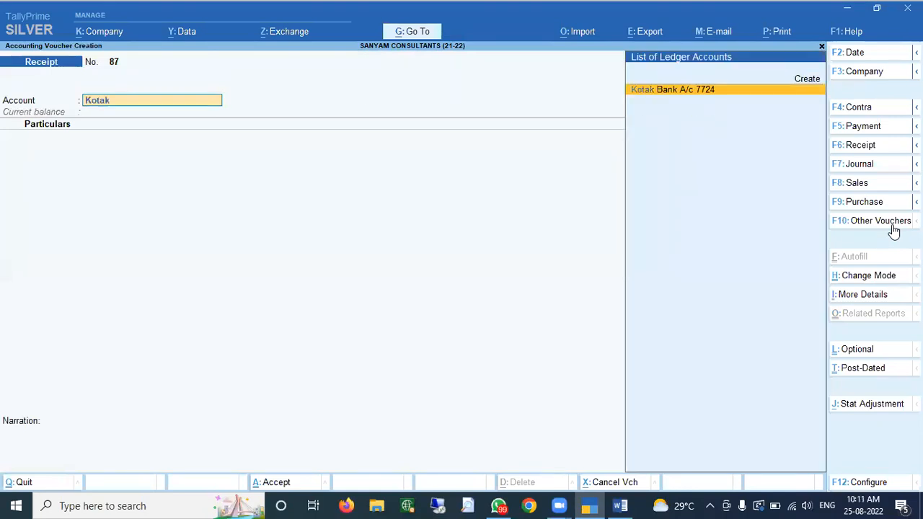
key(Return)
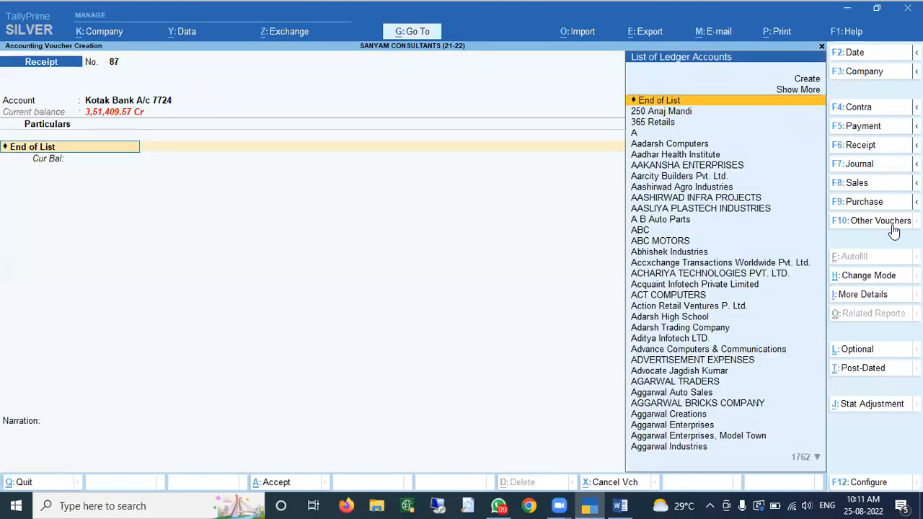
text(Aak)
key(Return)
- Receive 20,338 against bill SC\17-18\0001, entering the cheque number and Axis Bank as the bank
text(20338)
key(Return)
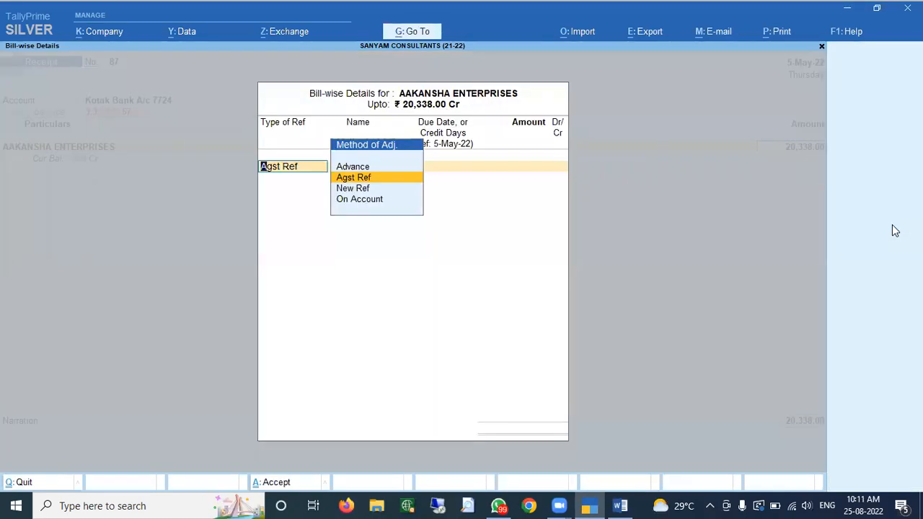
key(Return)
key(Return)
key(Return)
key(Return)
key(Return)
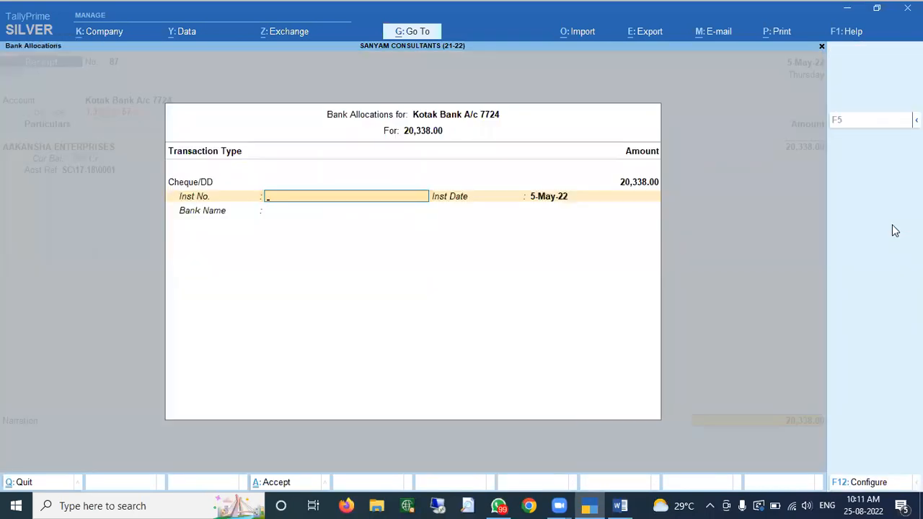
text(1258956)
key(Return)
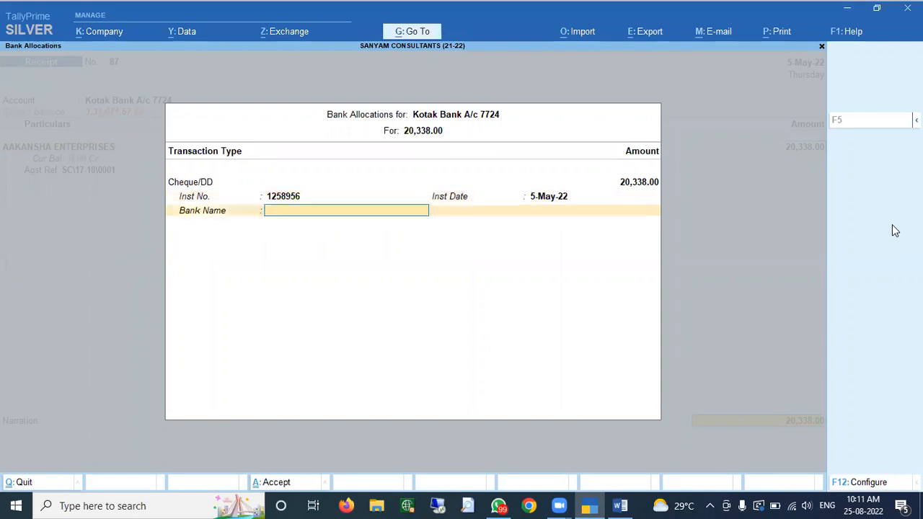
text(Axi)
key(Return)
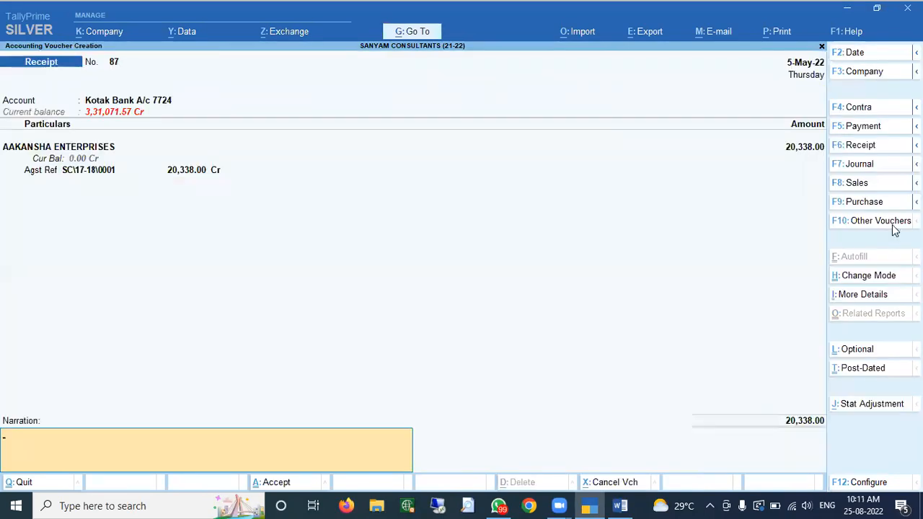
key(Return)
- Save Receipt 87, verify the Aakansha ledger balances at 40,675.00 both sides, then switch to Word
key(y)
key(Escape)
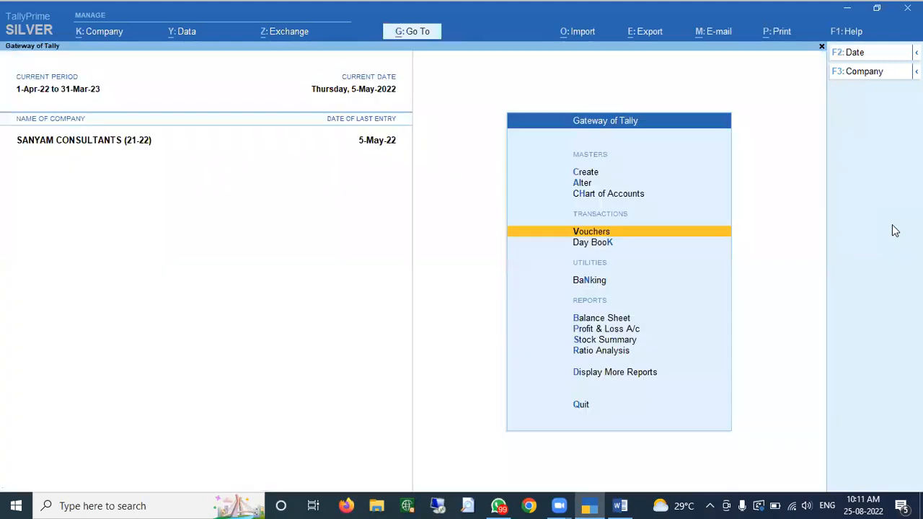
text(dalAak)
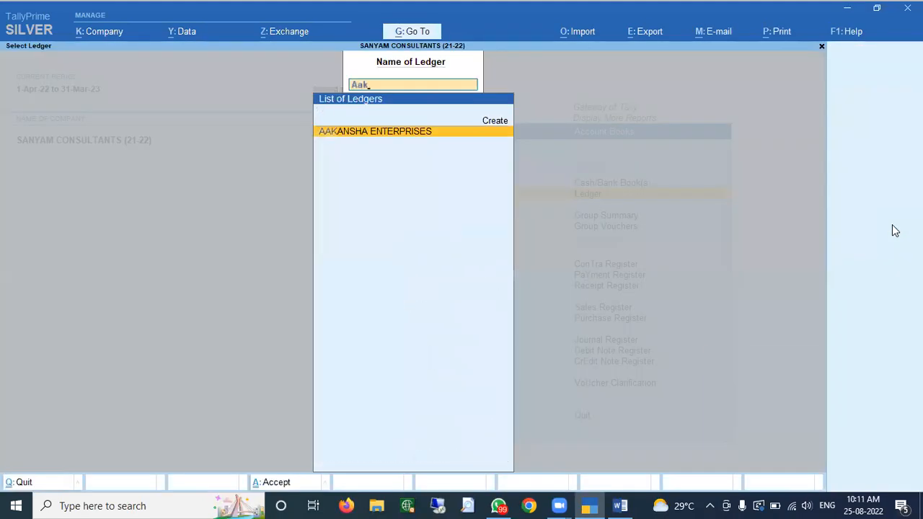
key(Return)
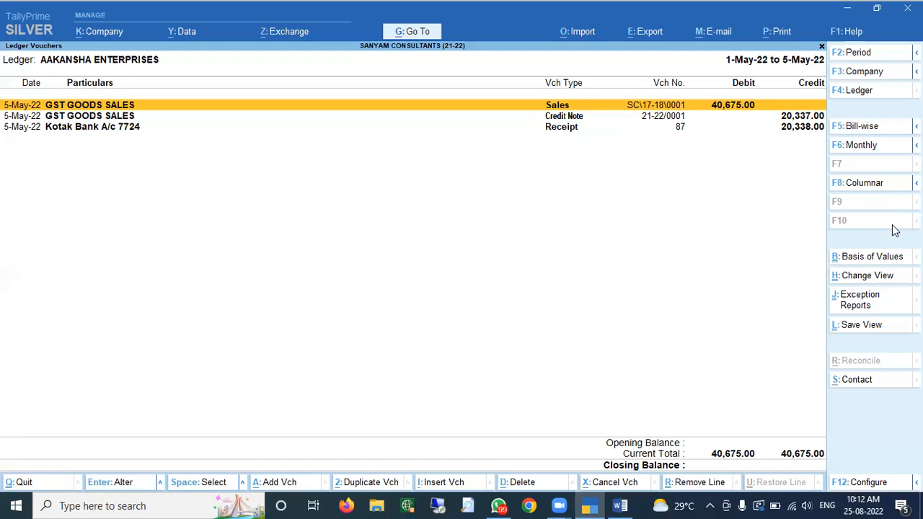
click(620, 506)
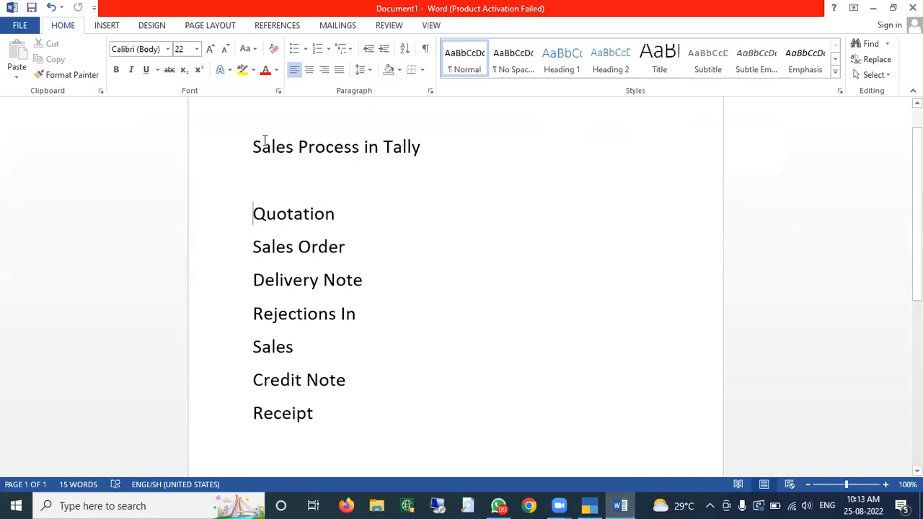